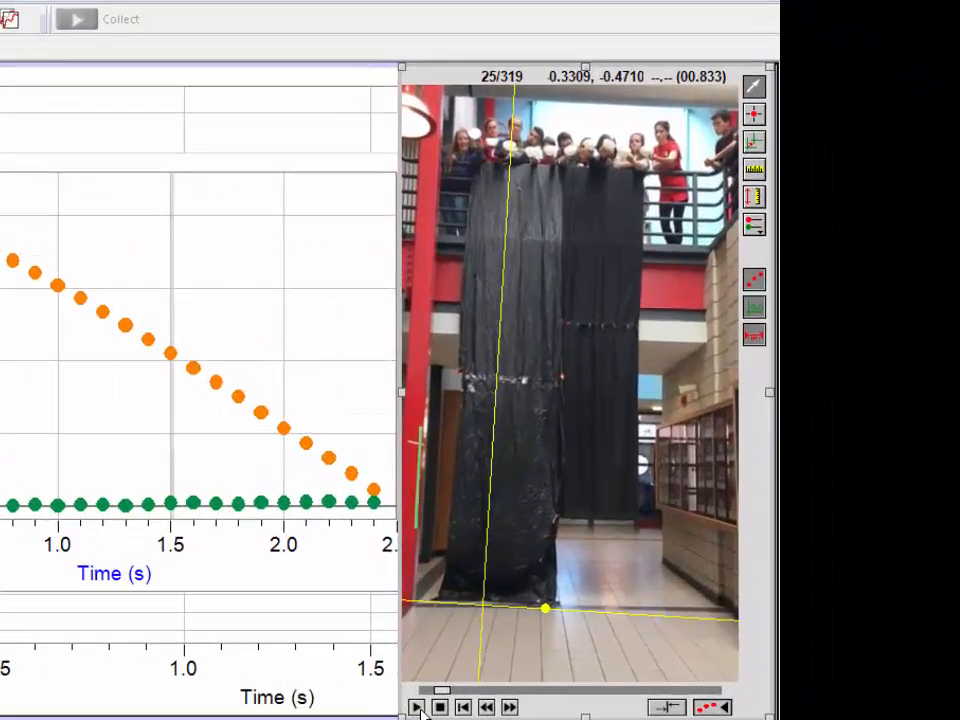
Step: Play the coffee-filter drop video along the plotted points and stop playback
click(418, 707)
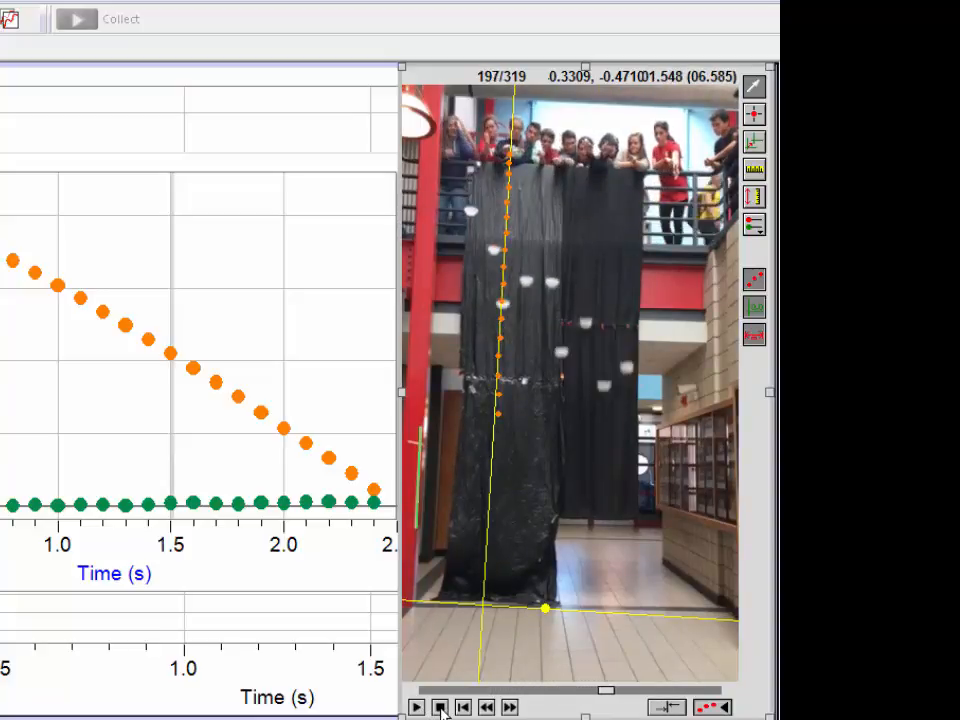
click(442, 711)
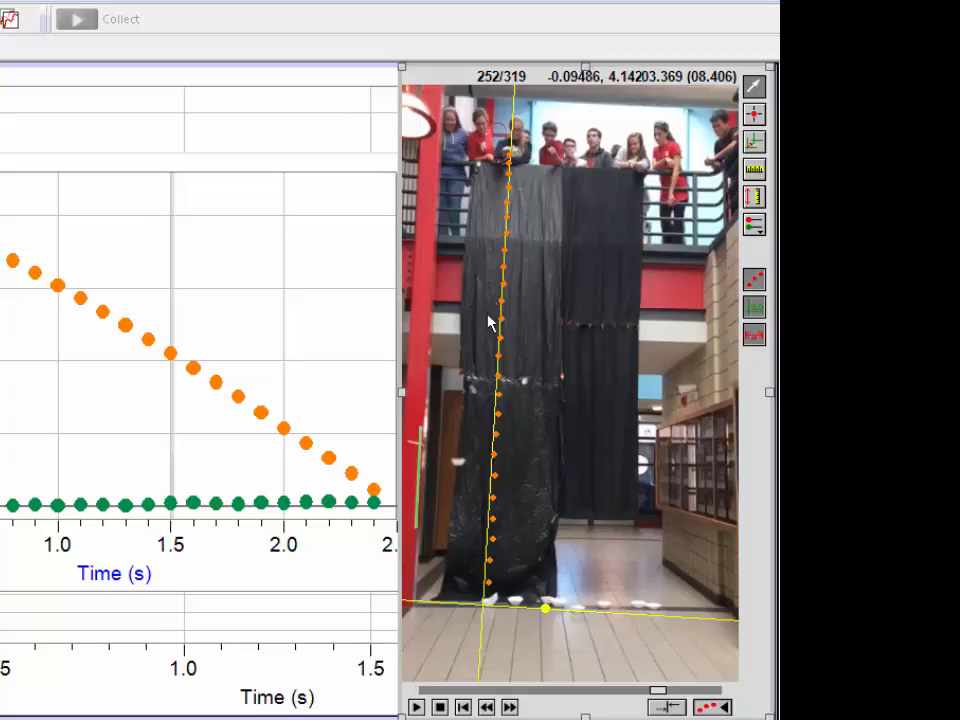
Step: Rotate the video's coordinate axes so the vertical axis follows the orange point trail, with the origin at the filter's landing spot
click(756, 144)
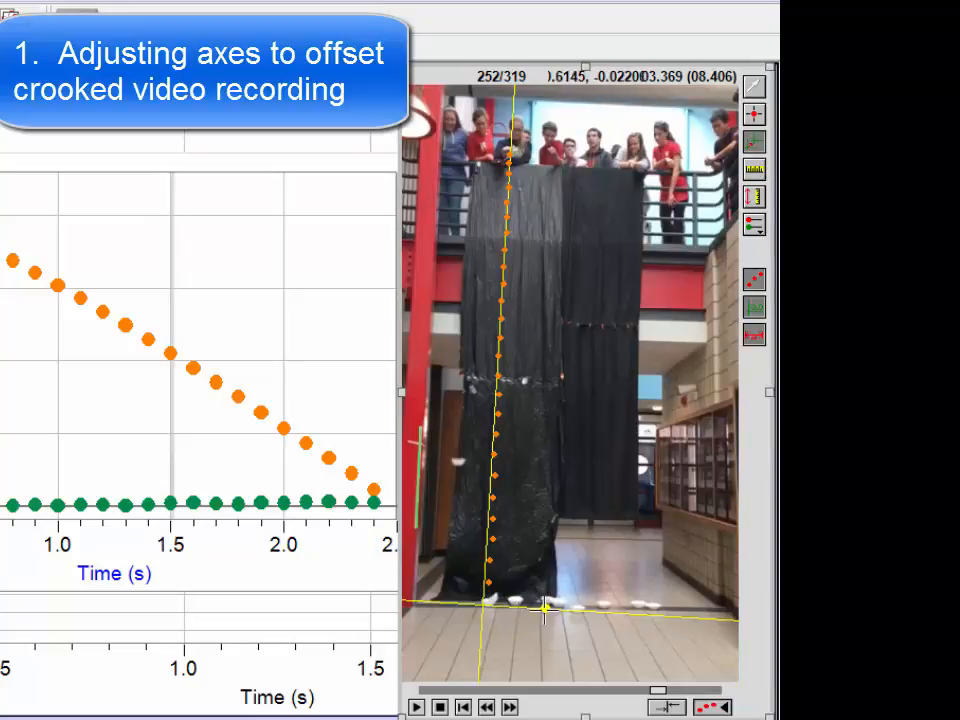
drag(546, 608, 546, 603)
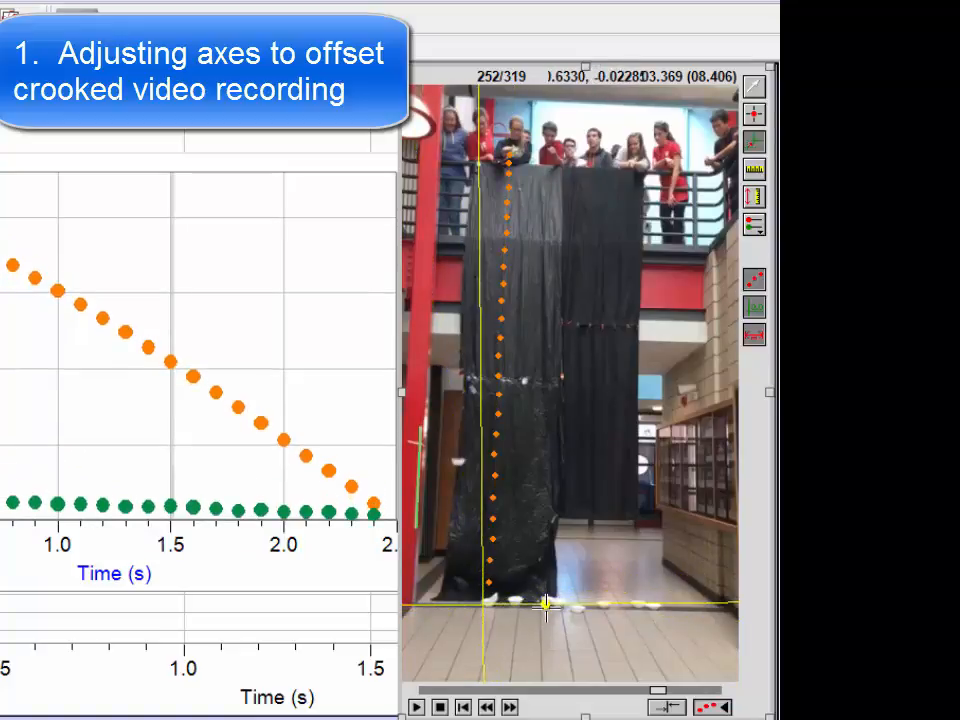
drag(546, 604, 551, 606)
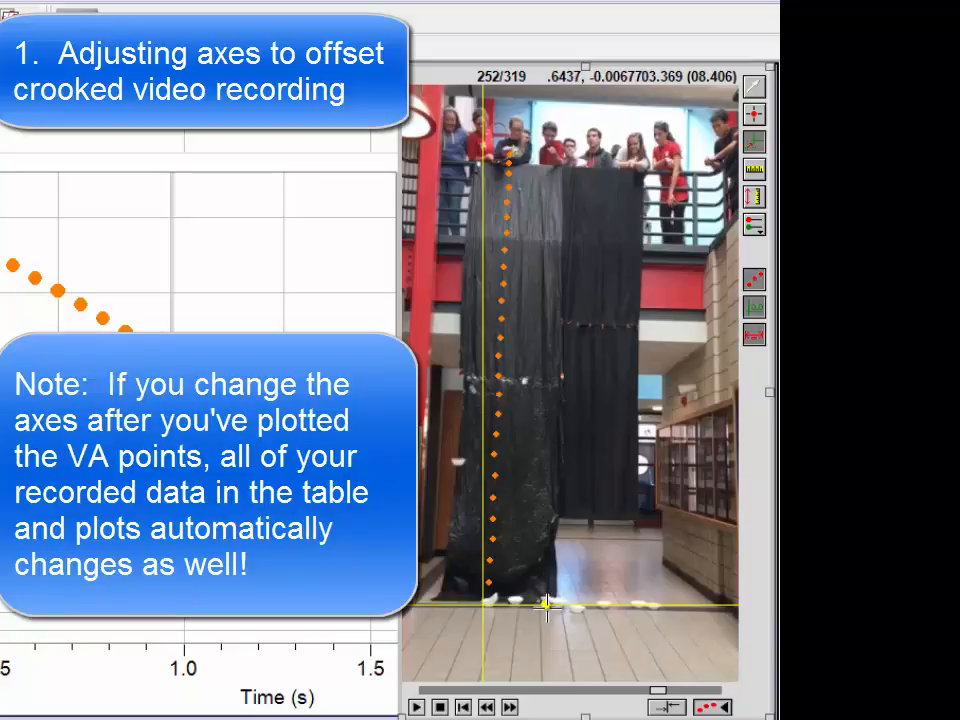
drag(546, 607, 538, 614)
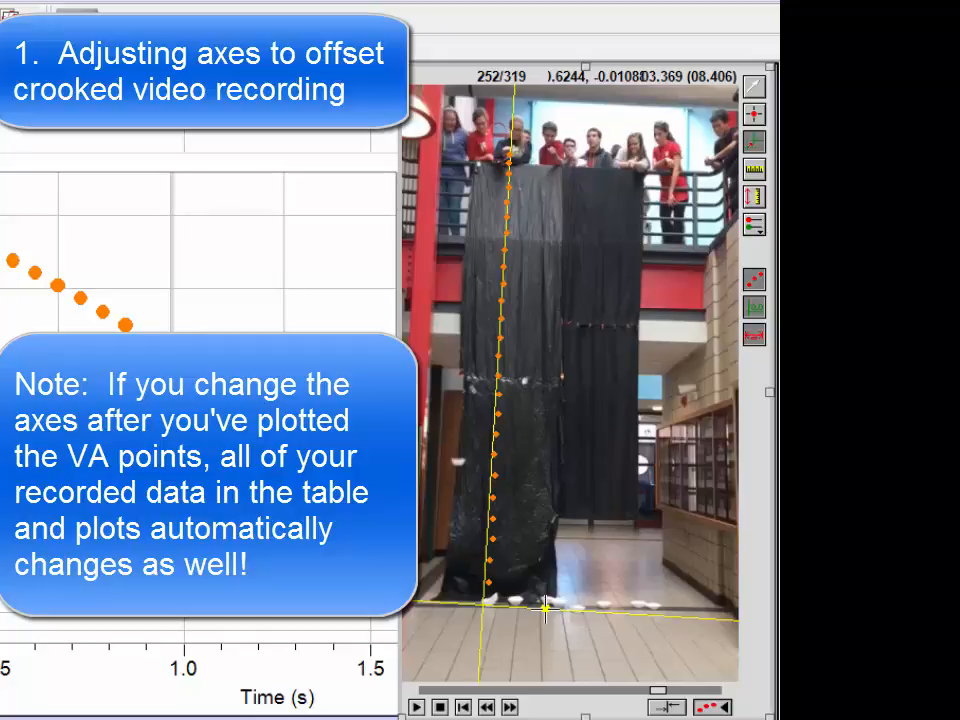
drag(546, 607, 545, 605)
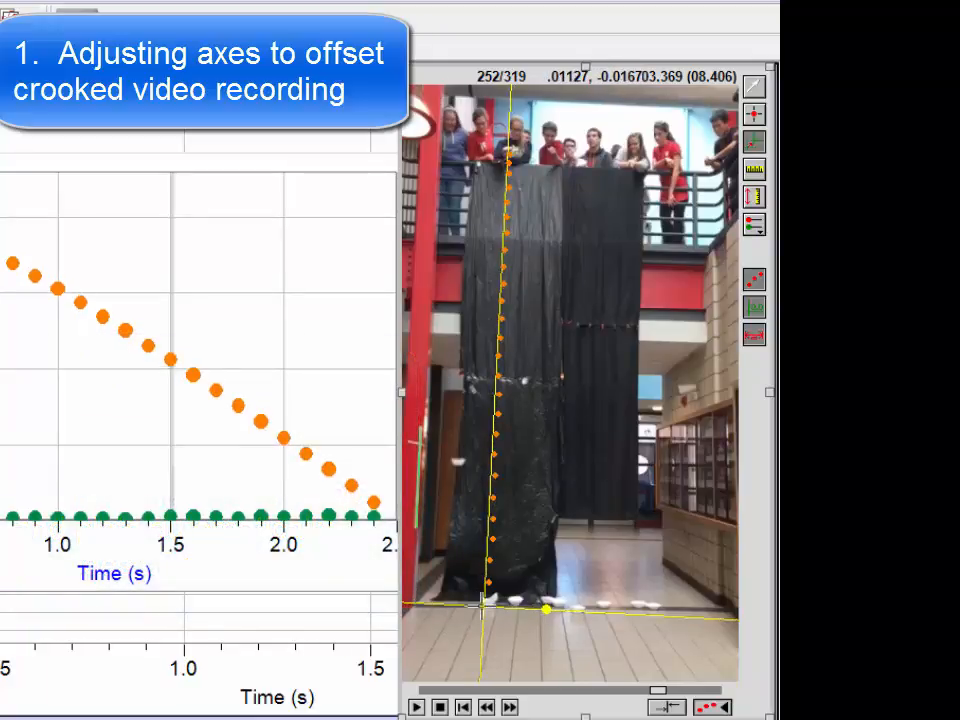
mouse_move(486, 603)
mouse_down()
mouse_move(408, 603)
mouse_move(497, 611)
mouse_move(487, 610)
mouse_up()
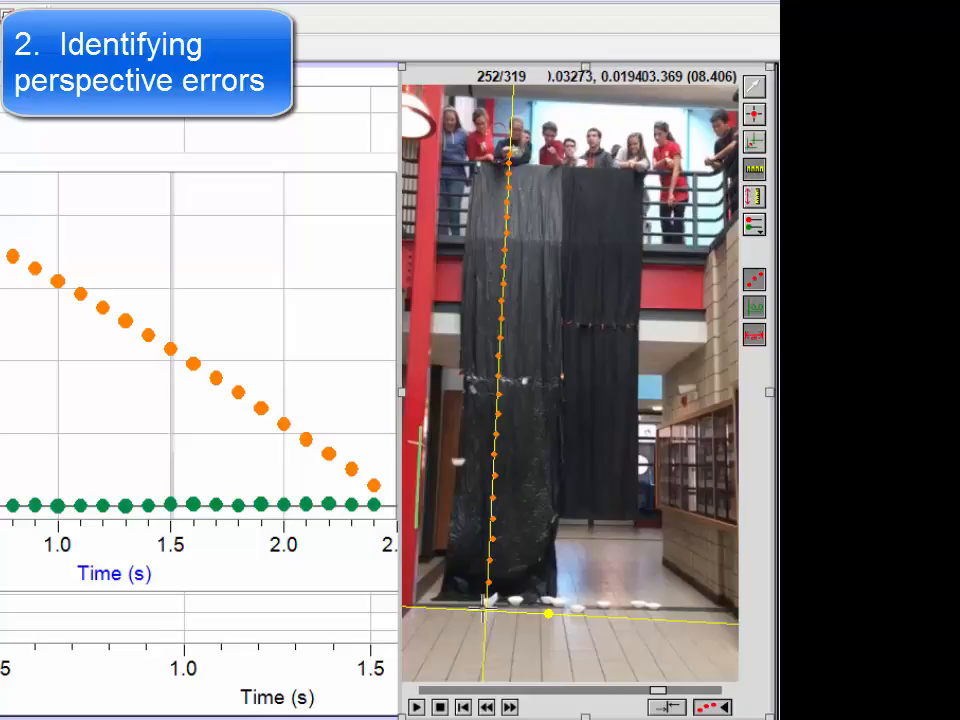
Step: Set the video scale in metres with a line from the base of the orange point trail to its top
drag(487, 590, 510, 150)
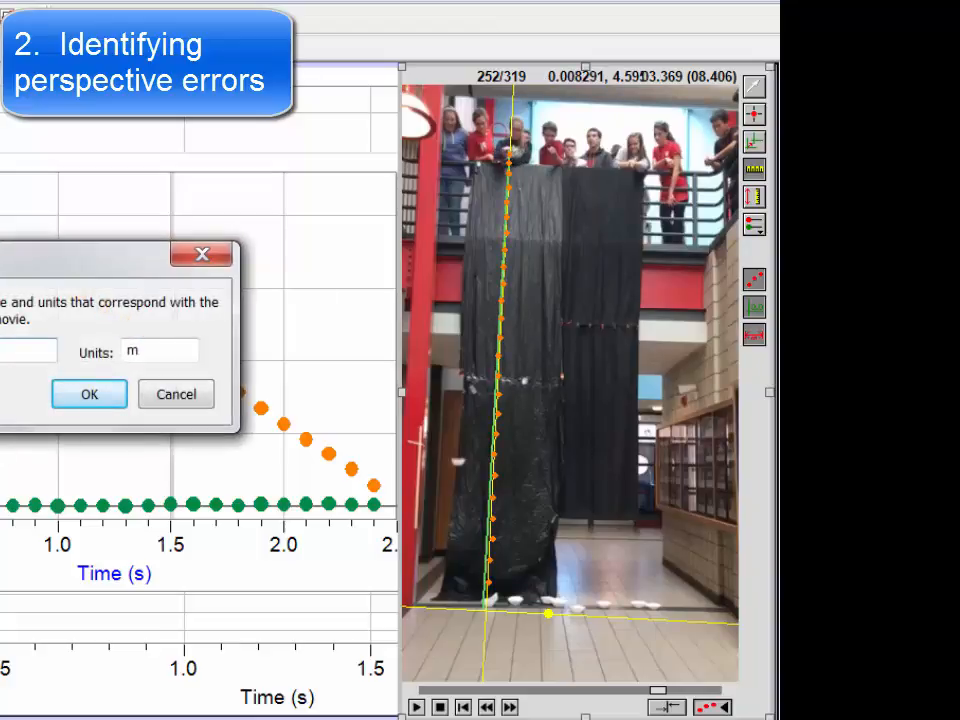
click(90, 396)
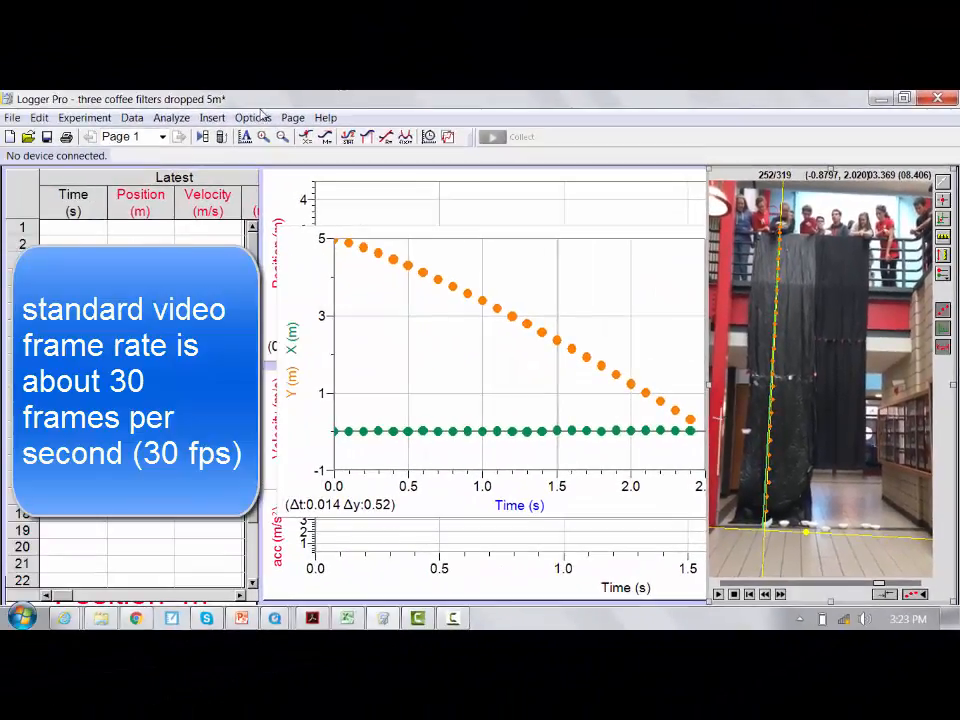
Step: Review the movie options for the frame rate, first-point time zero and frame advance settings, and accept them
click(254, 118)
click(295, 137)
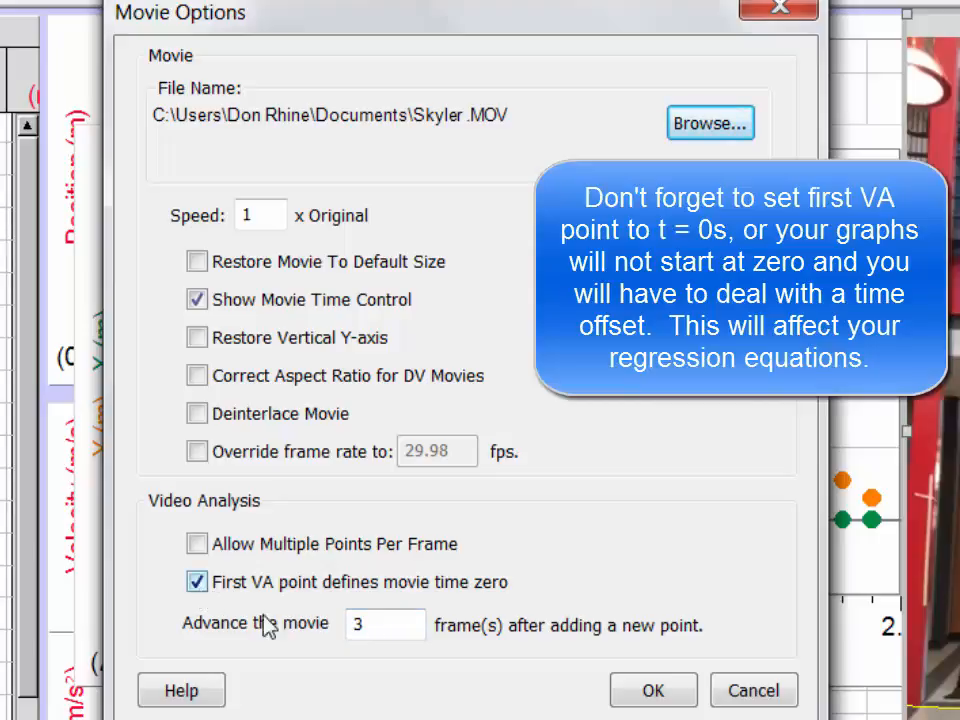
click(650, 694)
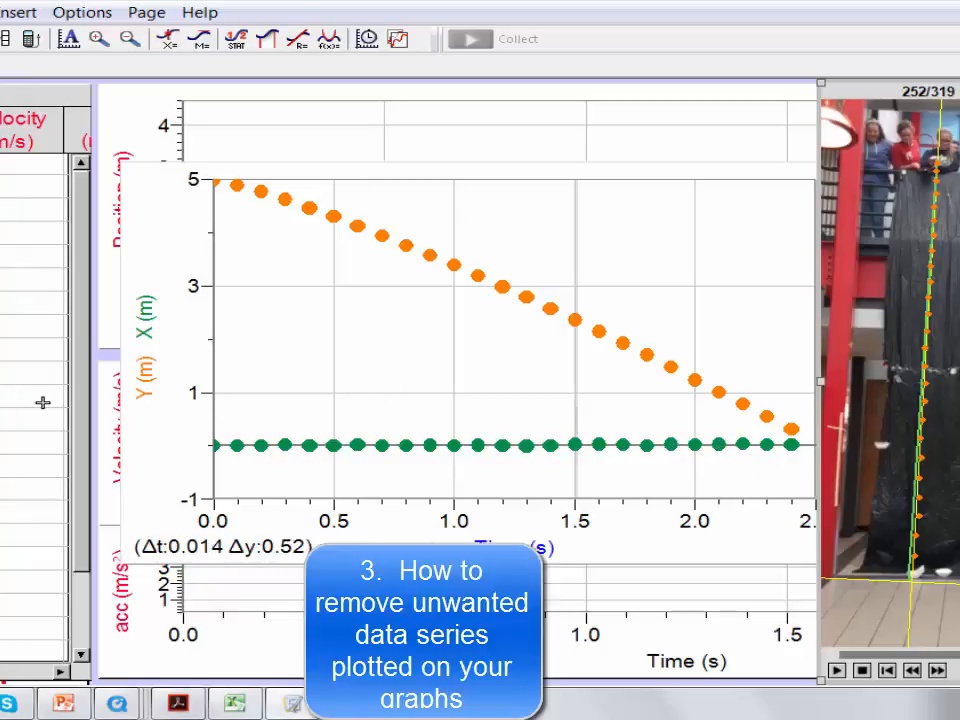
Step: In the video analysis graph, remove the X (m) series and plot Y Velocity (m/s) alongside Y (m) on the main Y-axis
right_click(166, 425)
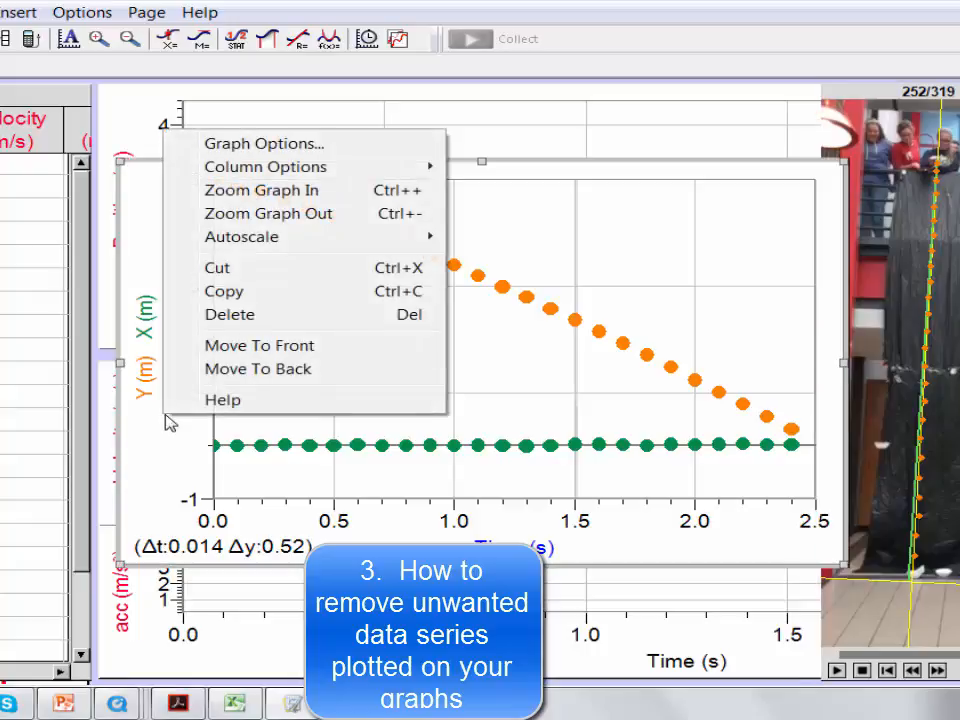
click(282, 146)
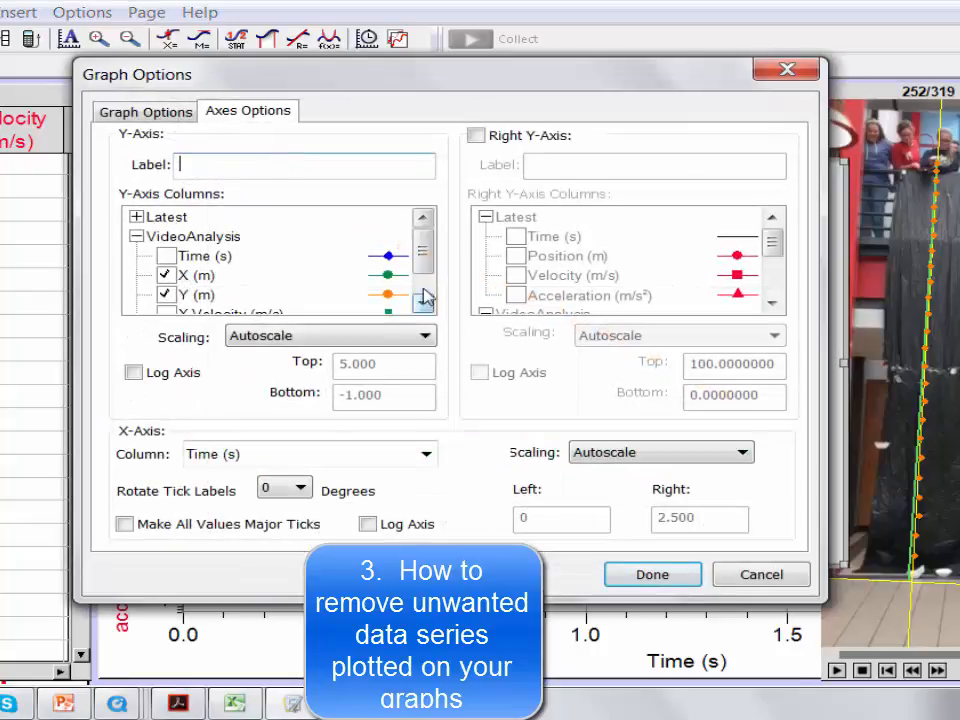
mouse_move(426, 266)
mouse_down()
mouse_move(426, 290)
mouse_move(423, 274)
mouse_up()
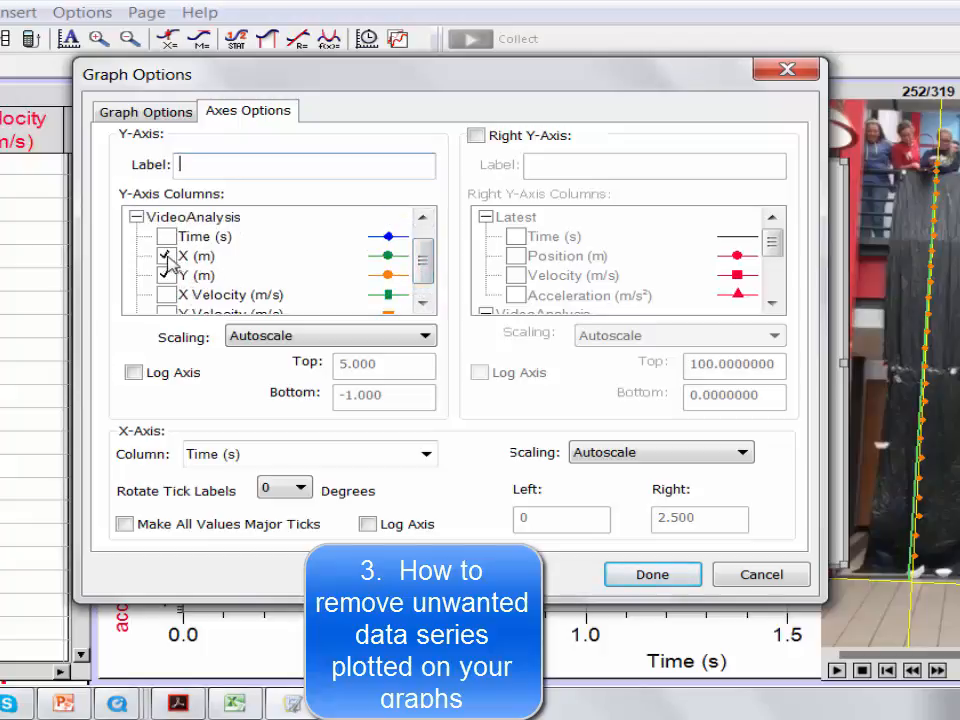
click(166, 256)
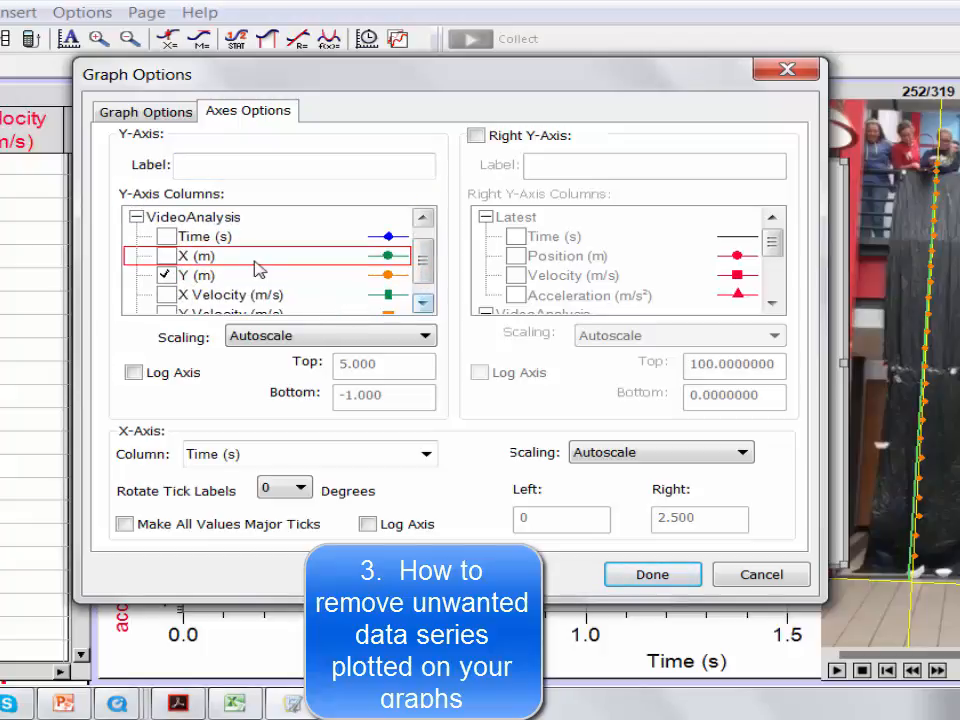
click(424, 304)
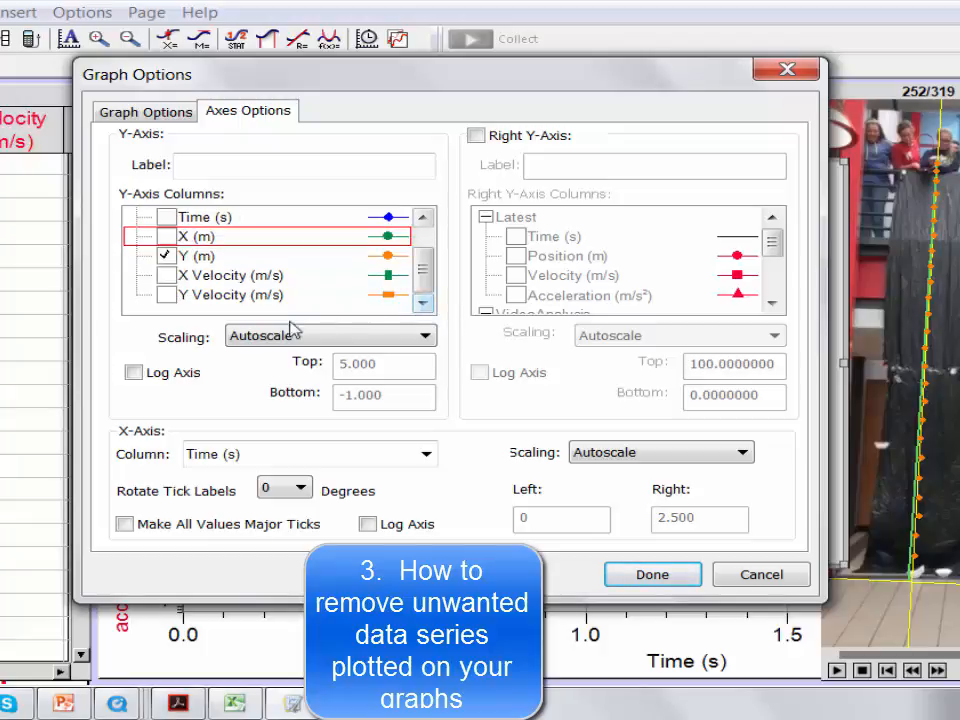
click(166, 295)
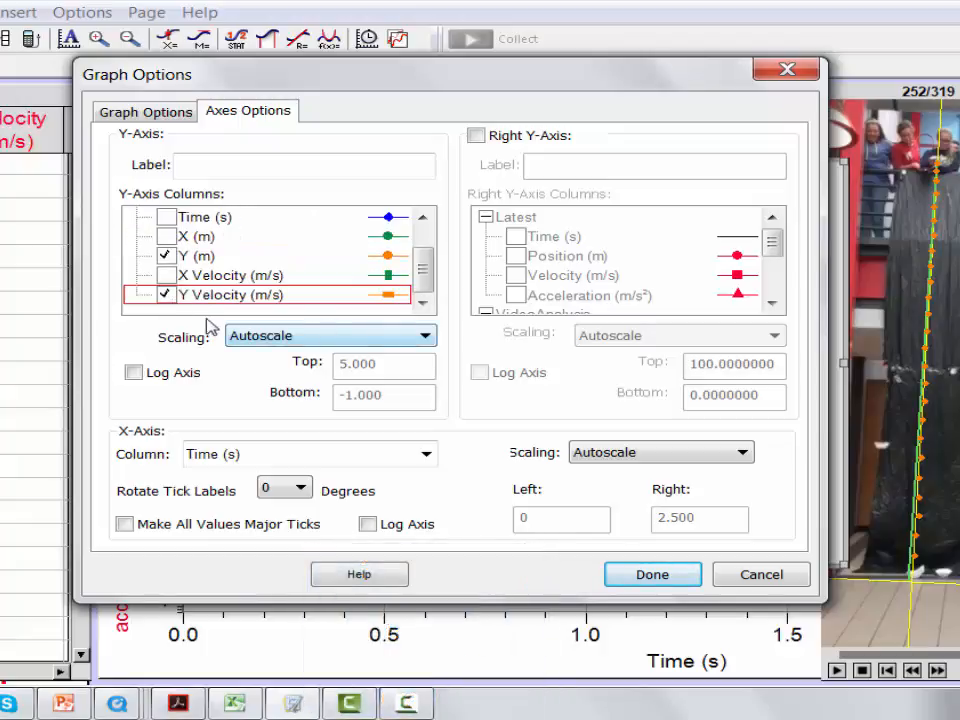
click(648, 578)
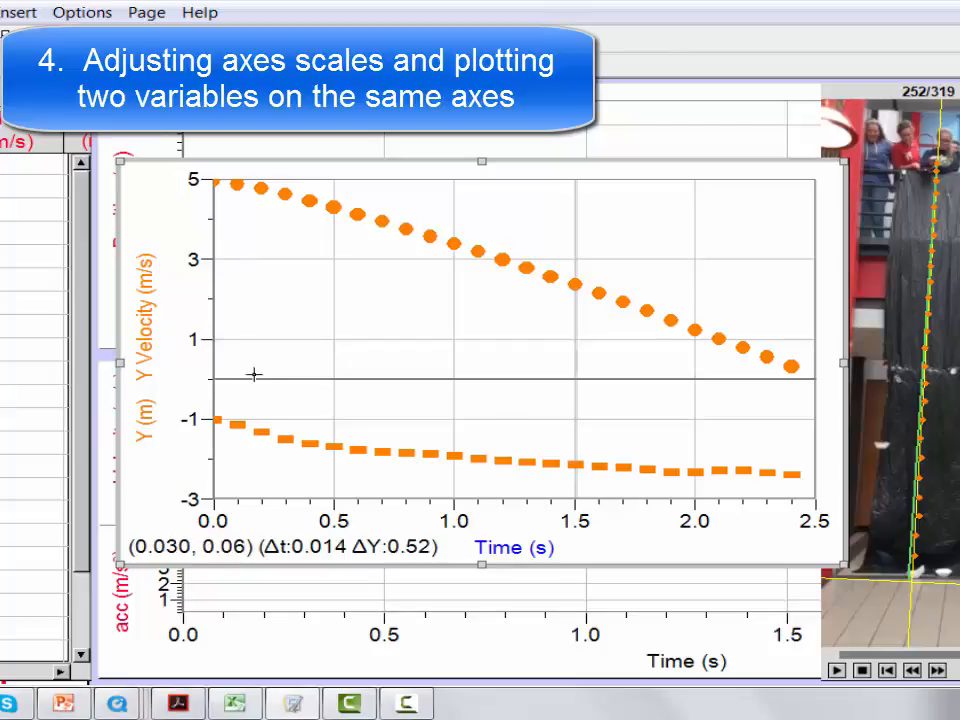
Step: Take Y Velocity (m/s) off the graph's main Y-axis and plot it on an enabled Right Y-Axis instead
right_click(166, 358)
click(210, 368)
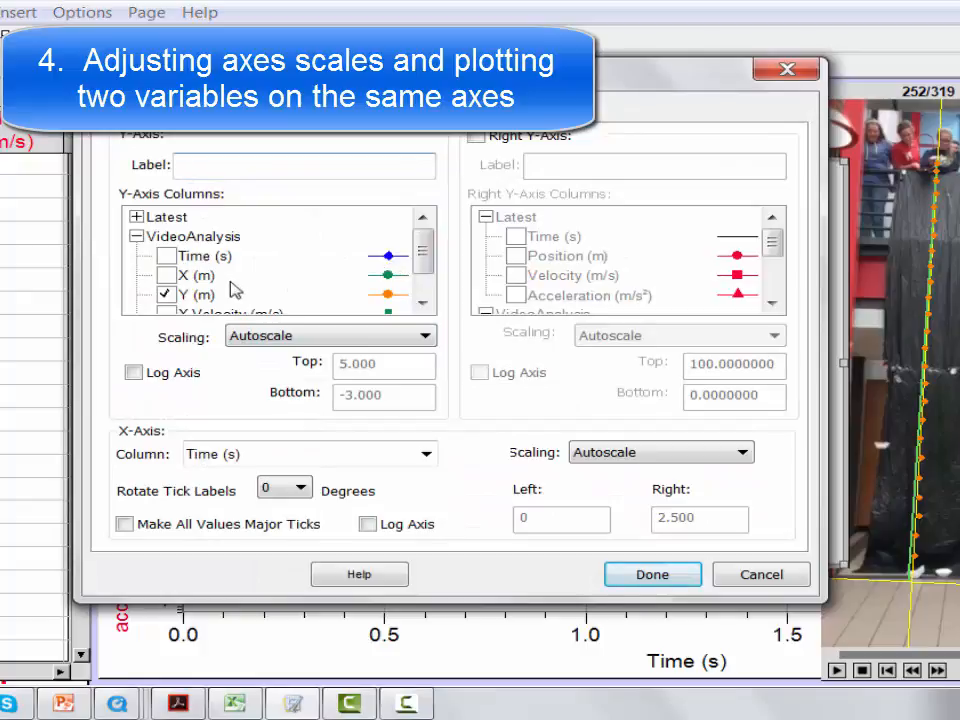
click(422, 302)
click(422, 302)
click(201, 298)
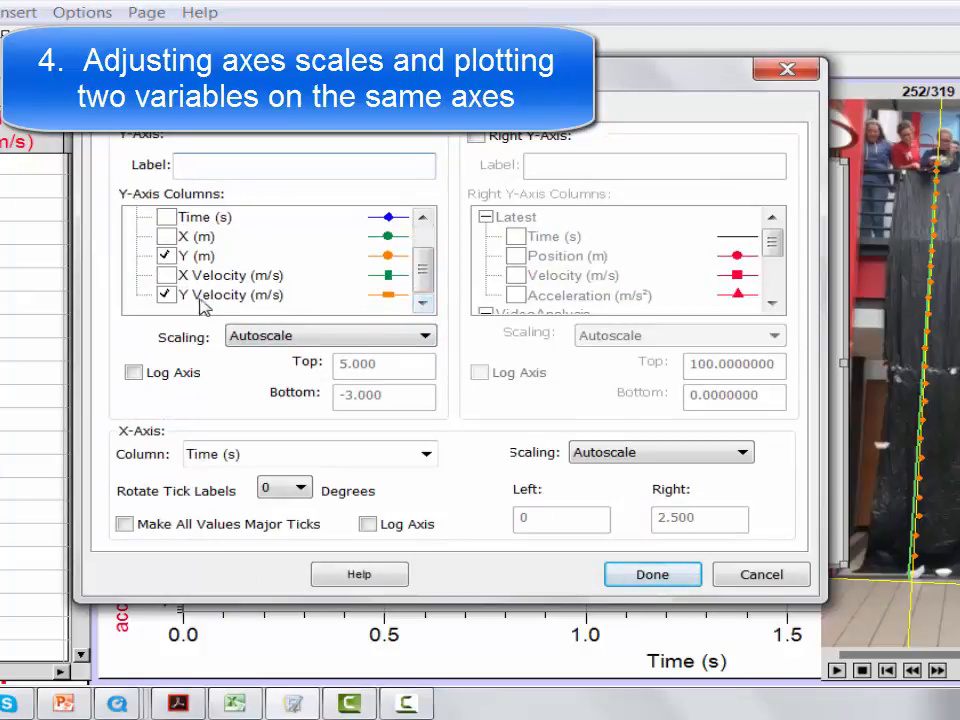
click(166, 295)
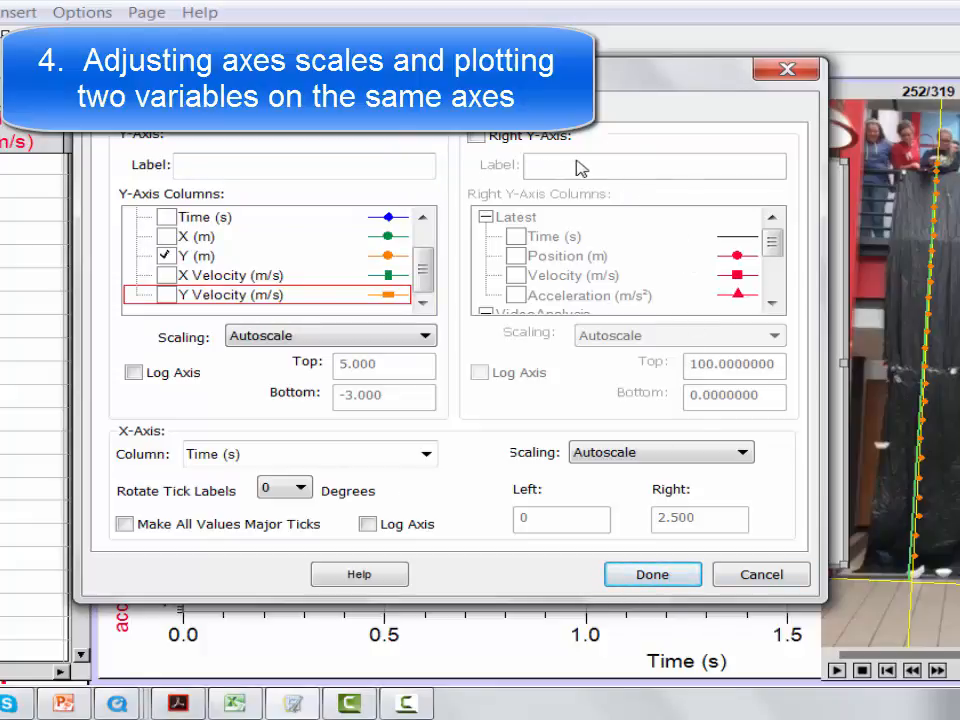
click(476, 137)
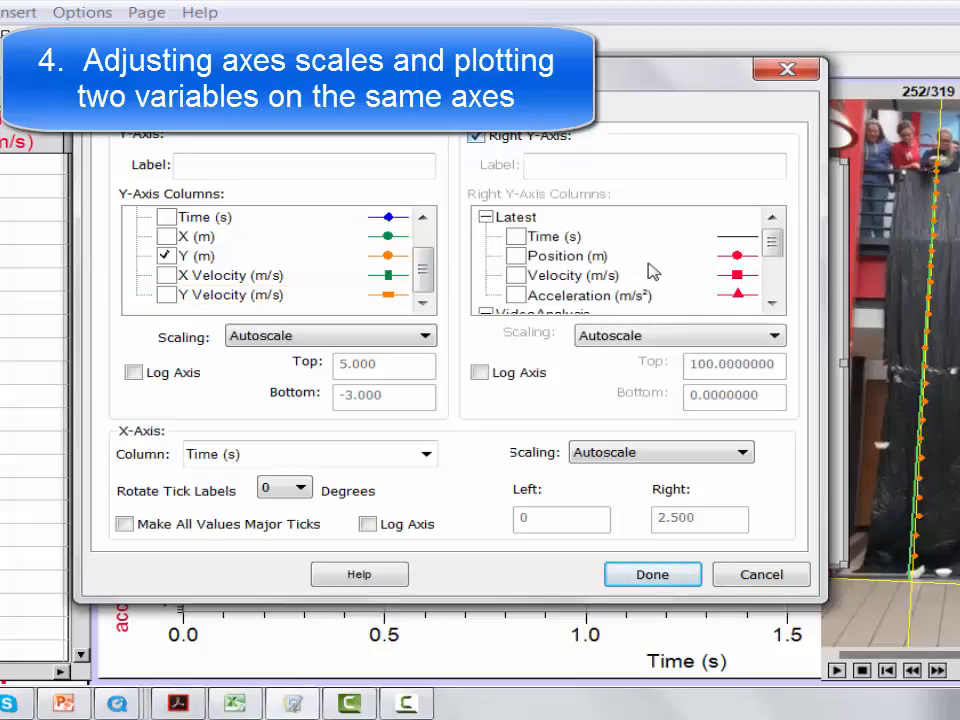
click(772, 304)
click(772, 304)
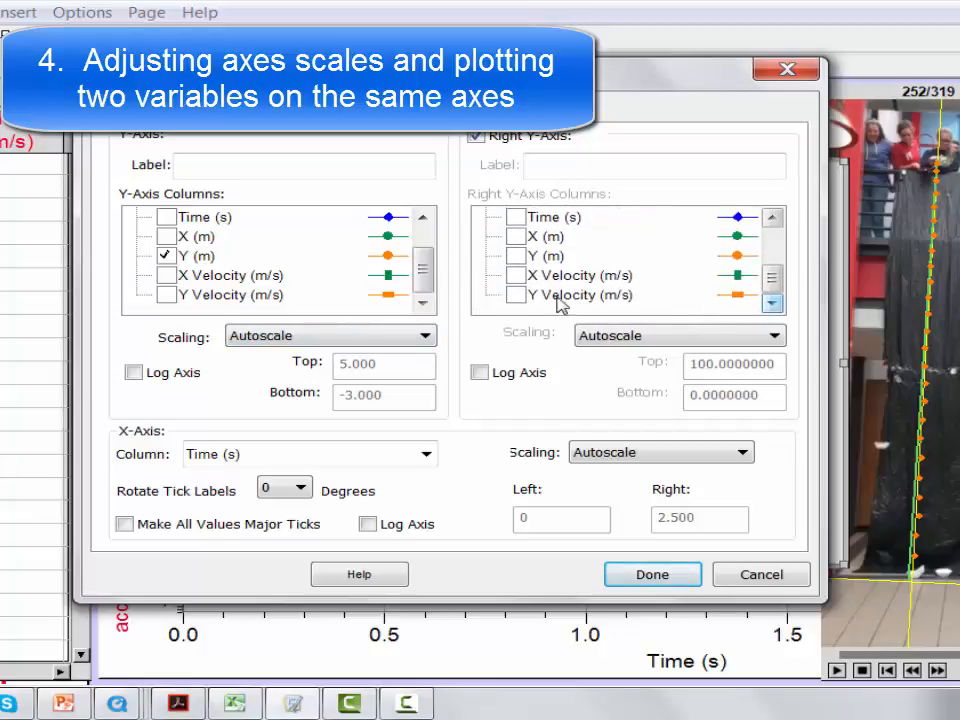
click(514, 294)
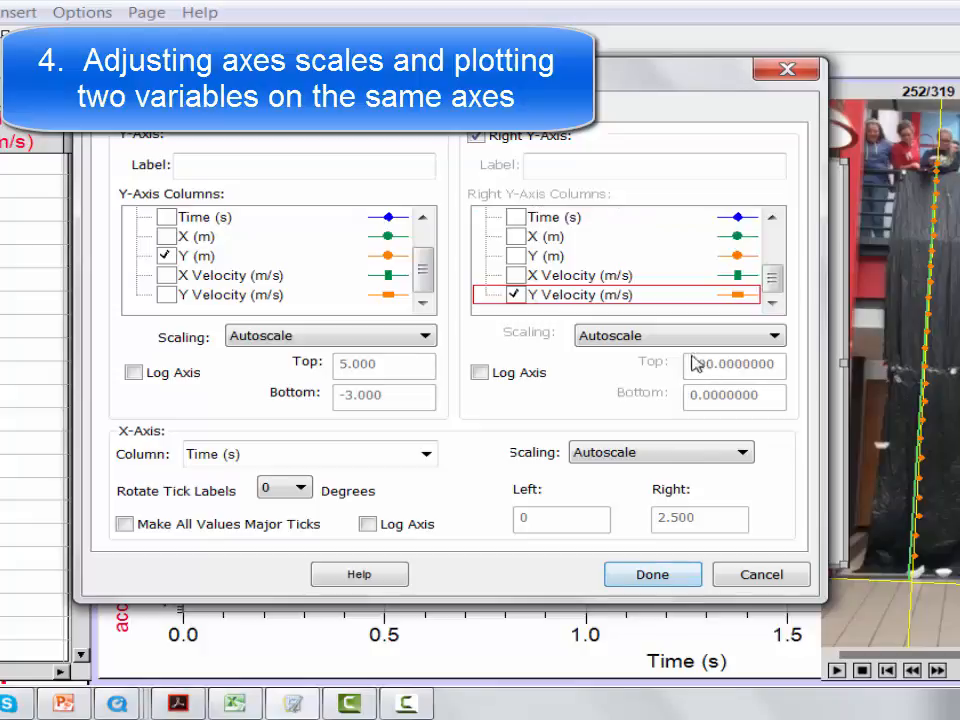
click(673, 580)
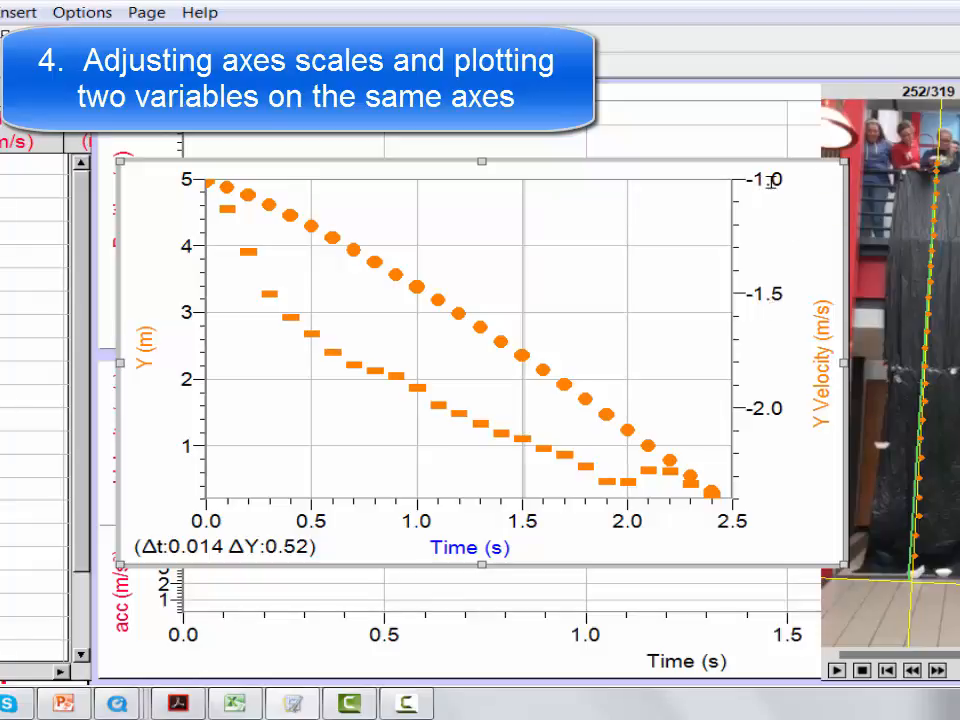
Step: Set the scaling of both the main and the right Y-axis to Autoscale From 0
right_click(780, 328)
click(810, 336)
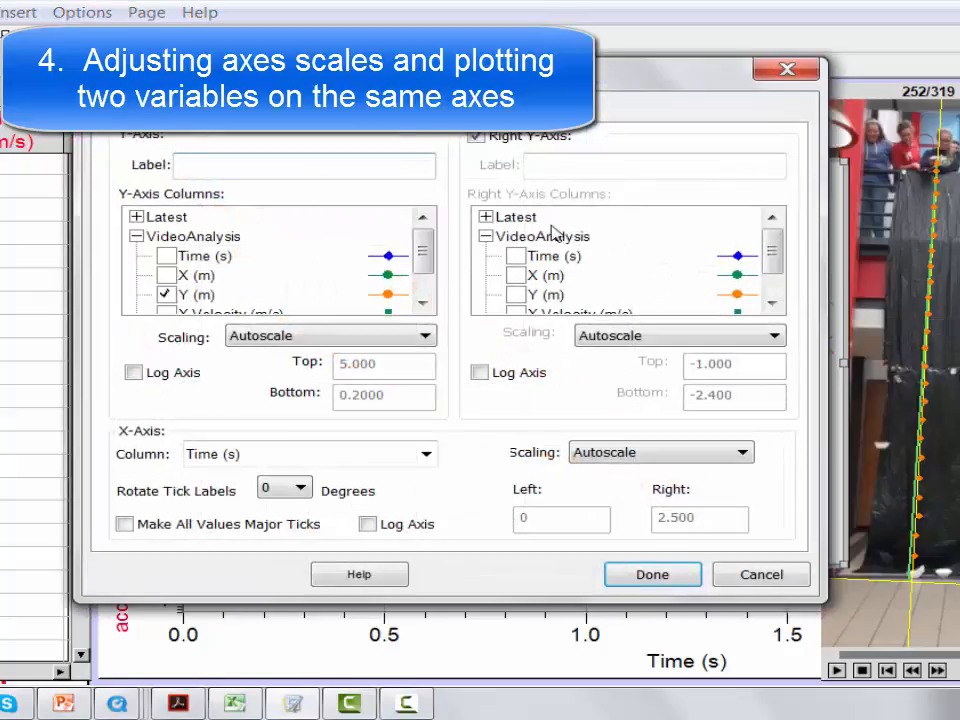
click(640, 338)
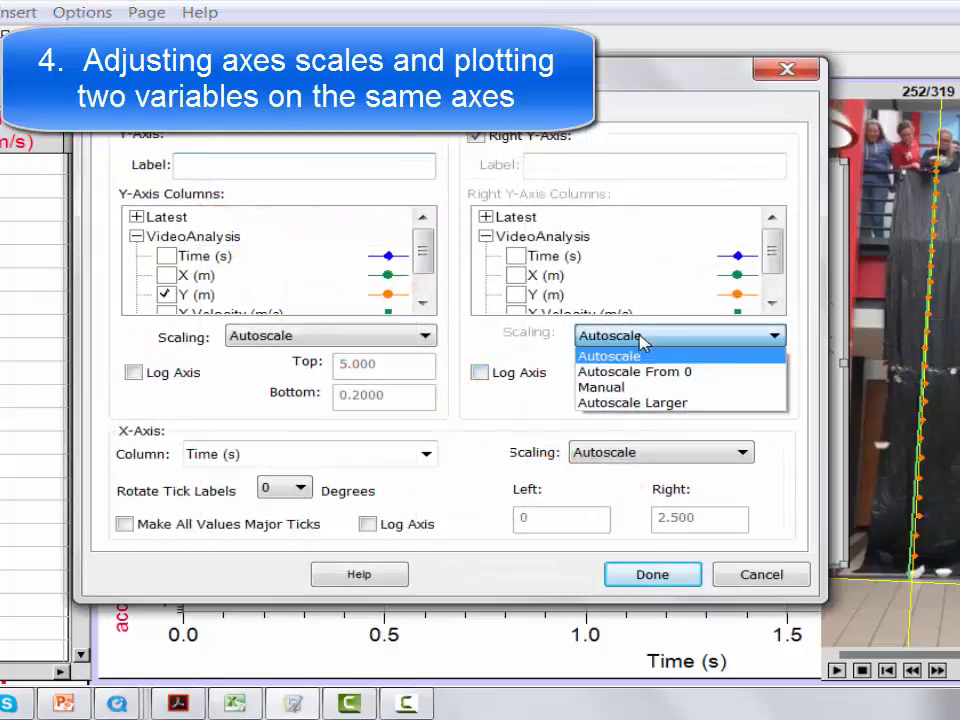
click(644, 372)
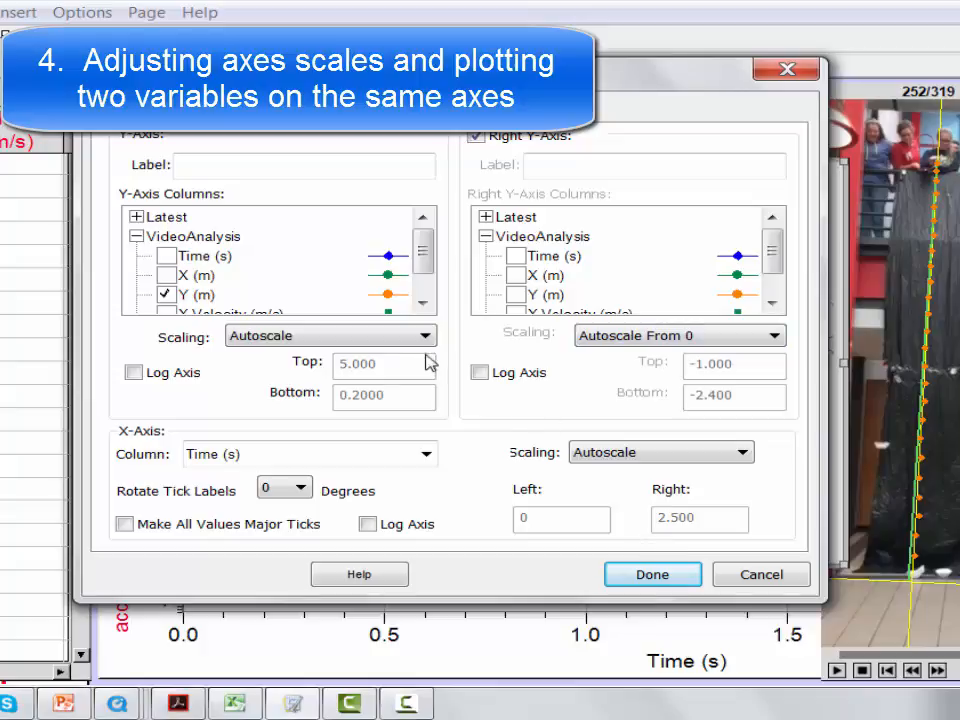
click(396, 342)
click(390, 373)
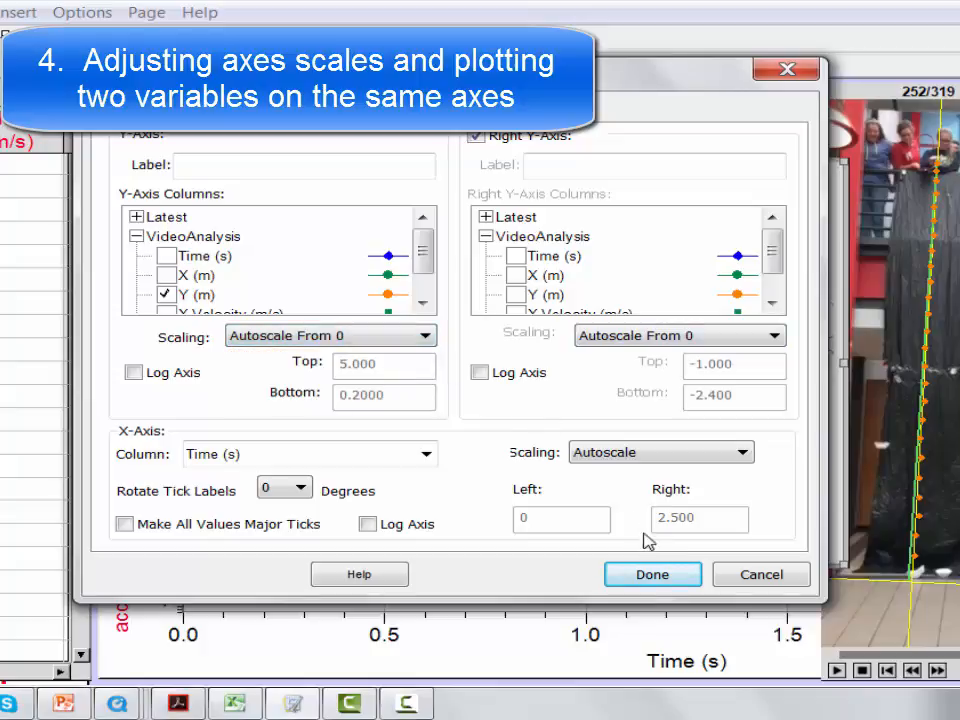
click(656, 576)
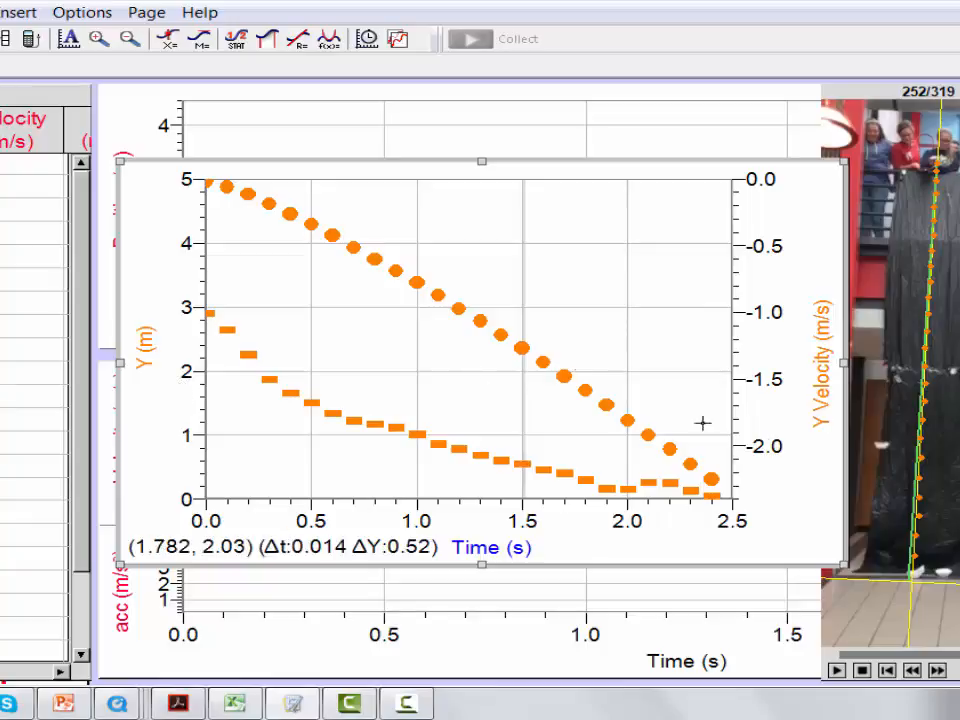
Step: Turn off the Right Y-Axis so the graph plots only Y (m) against time
right_click(814, 421)
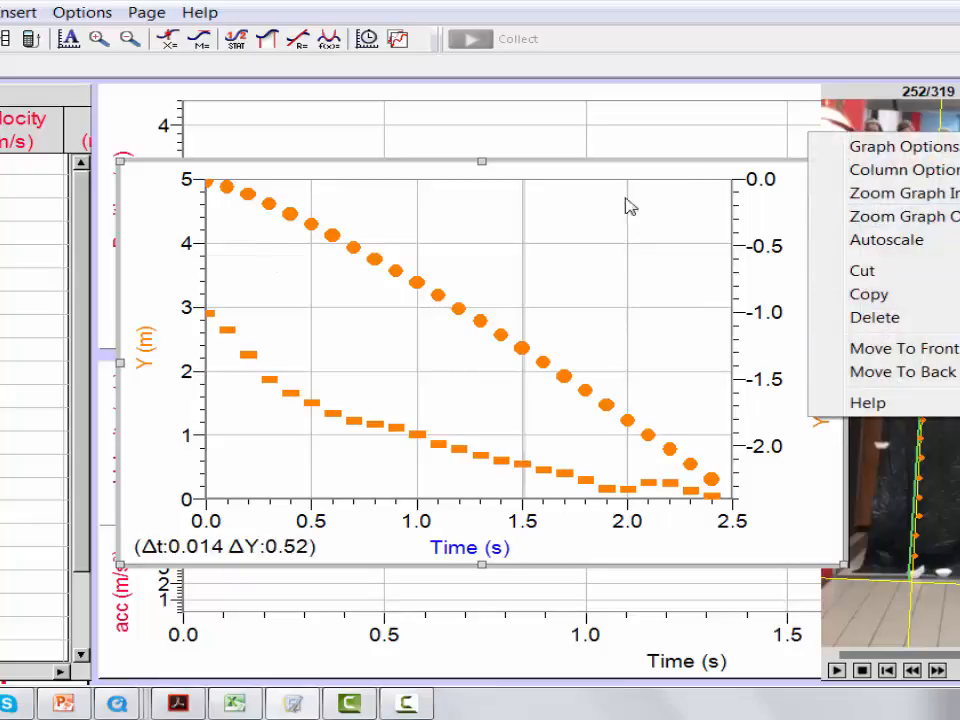
click(896, 148)
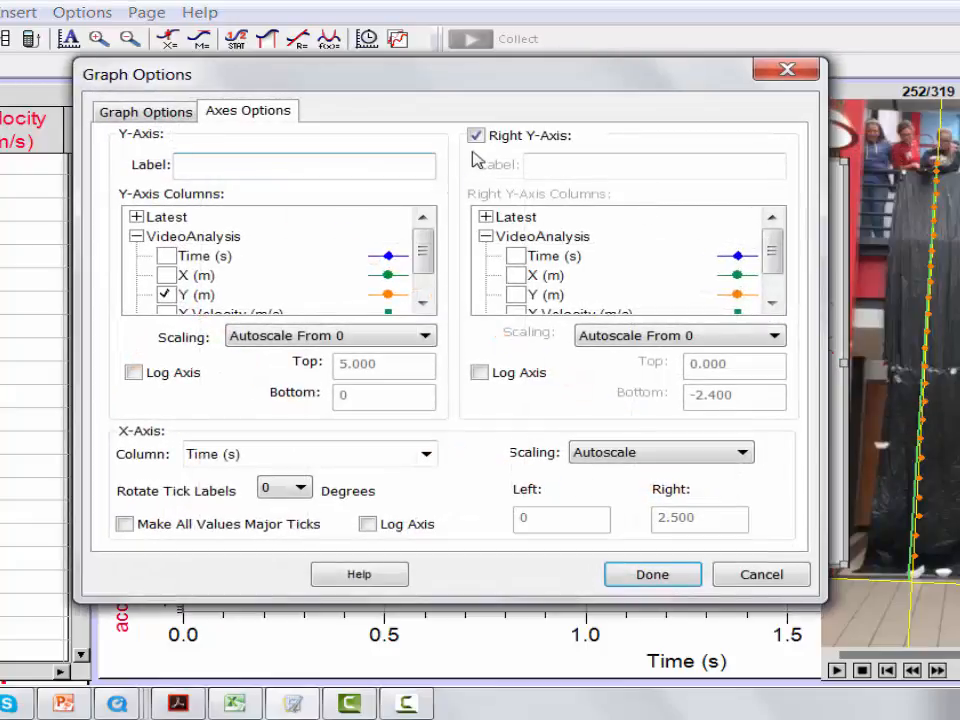
click(477, 137)
click(650, 575)
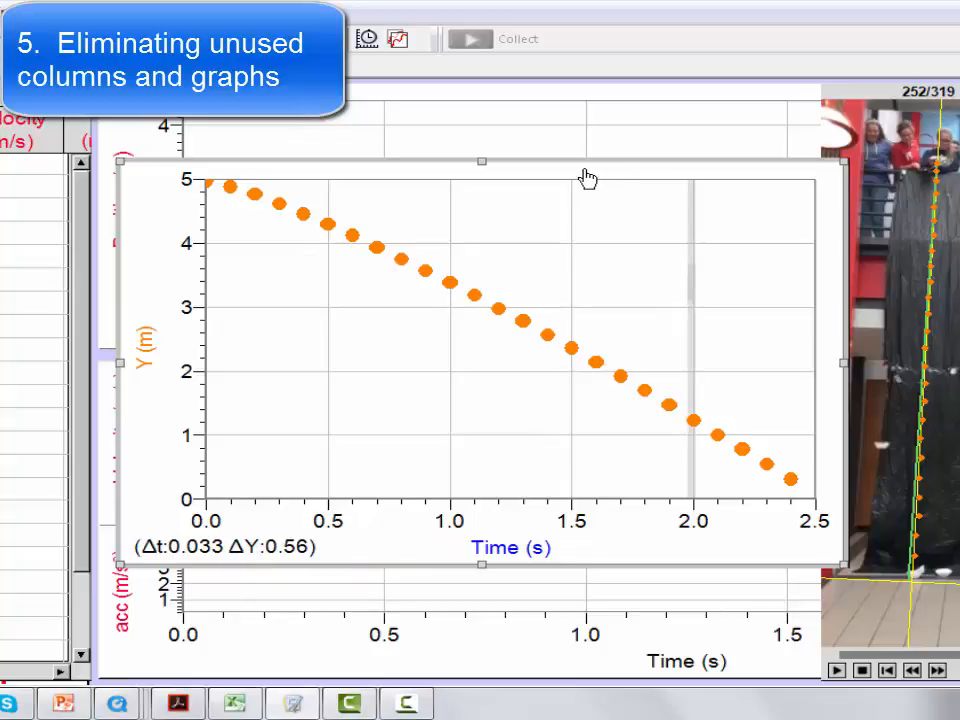
Step: Move the Y (m) graph aside and delete the empty Position, Velocity and acceleration graphs from the page
drag(589, 178, 938, 223)
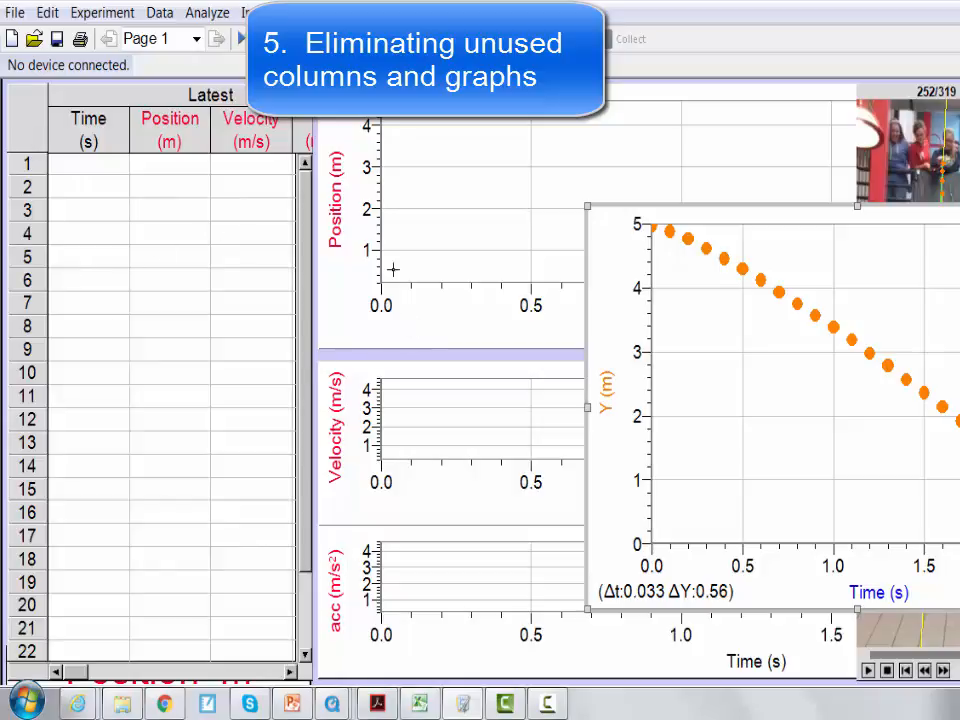
click(330, 348)
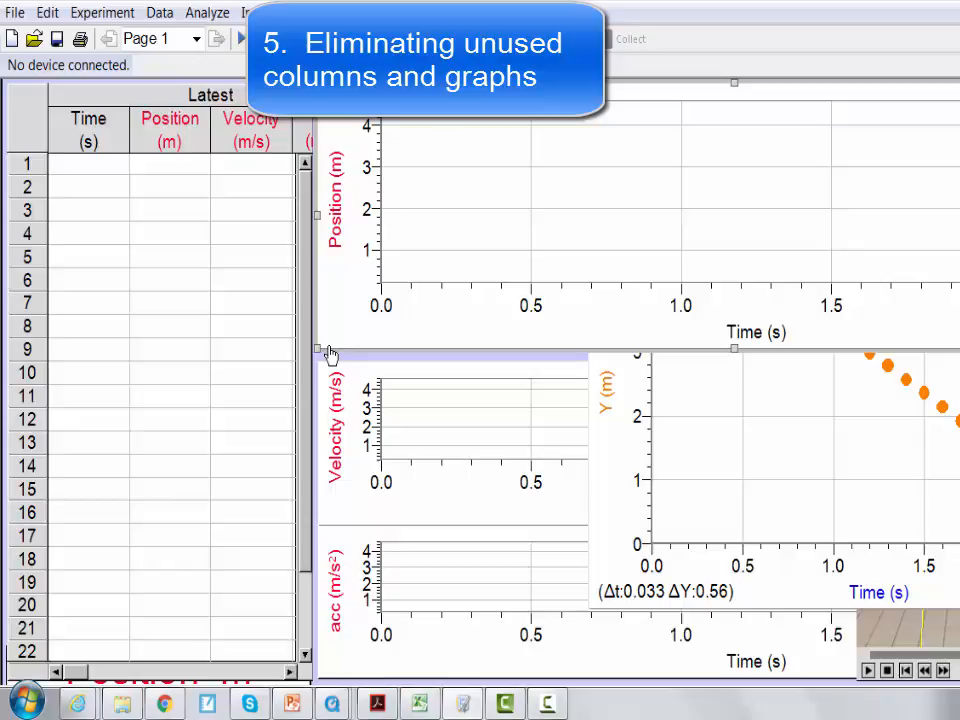
key(Delete)
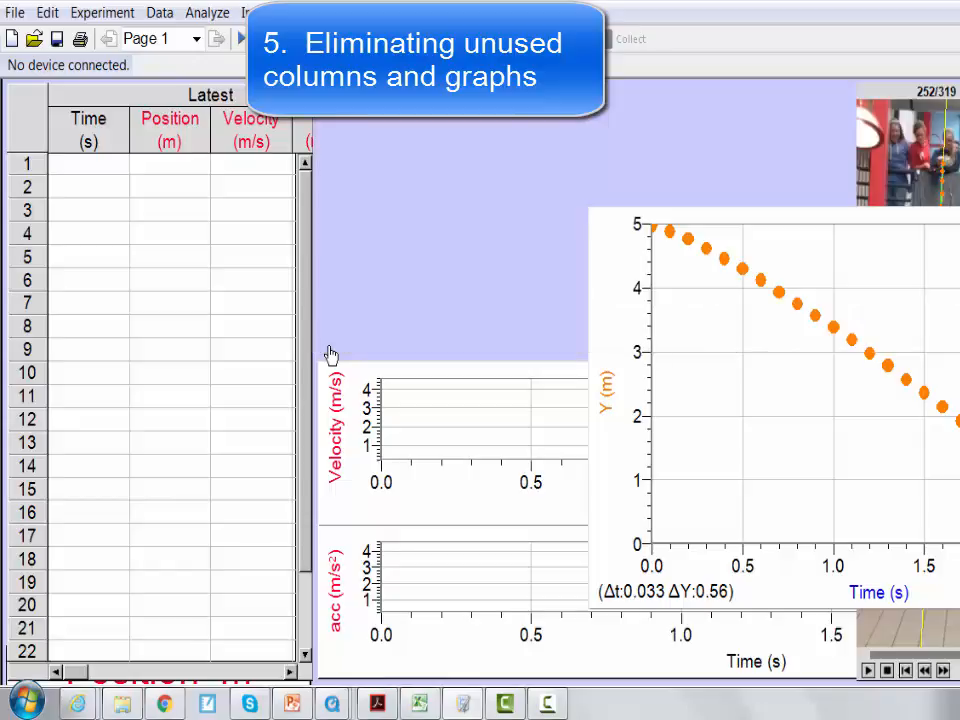
click(335, 370)
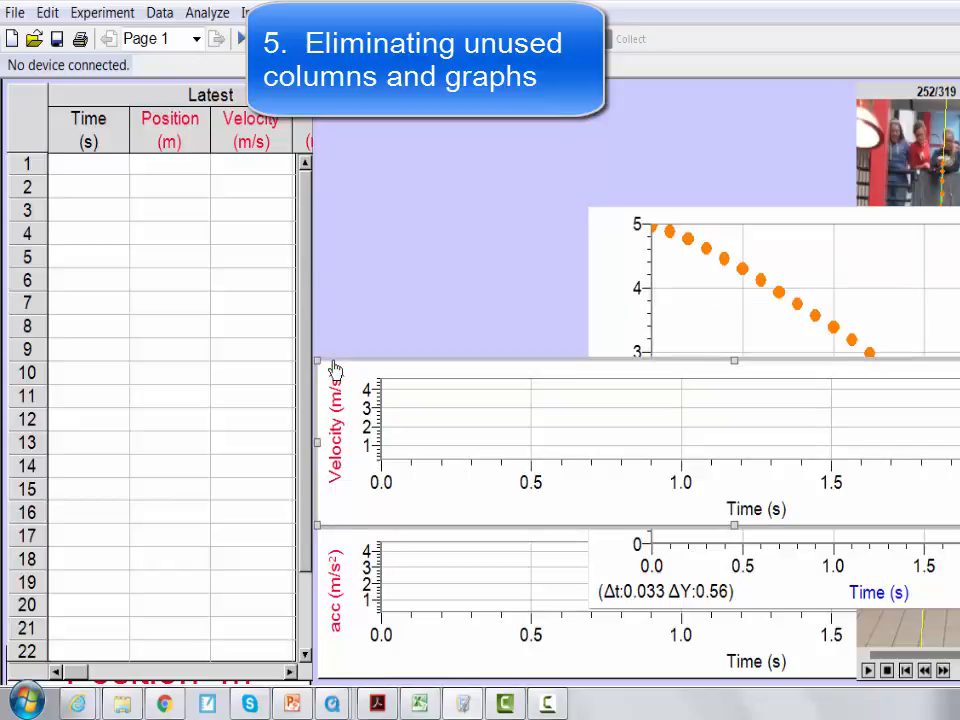
key(Delete)
click(337, 528)
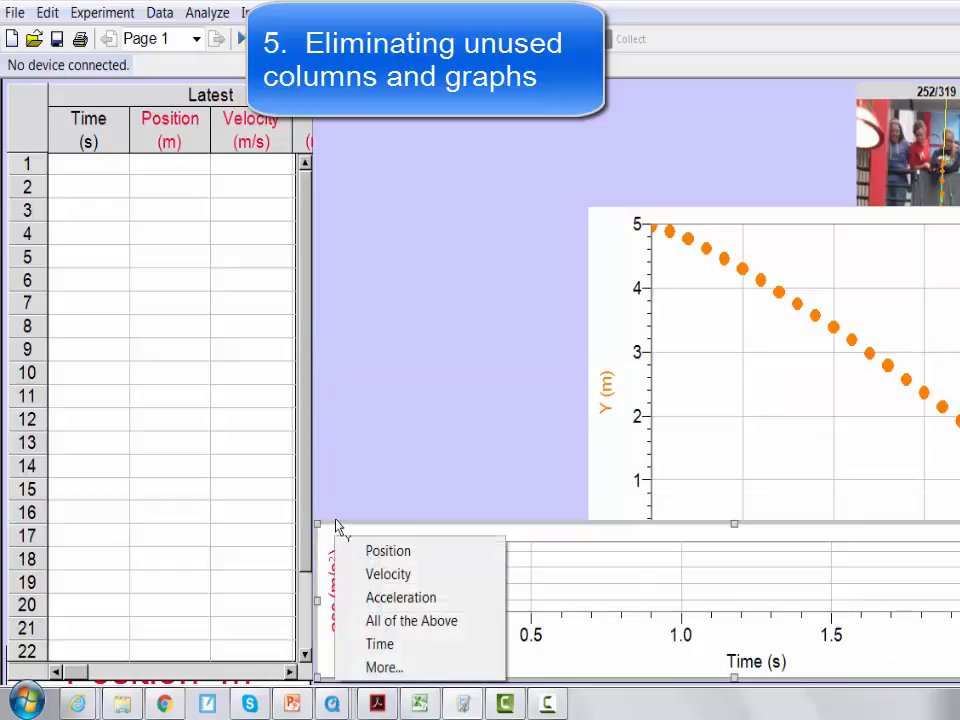
click(337, 522)
key(Delete)
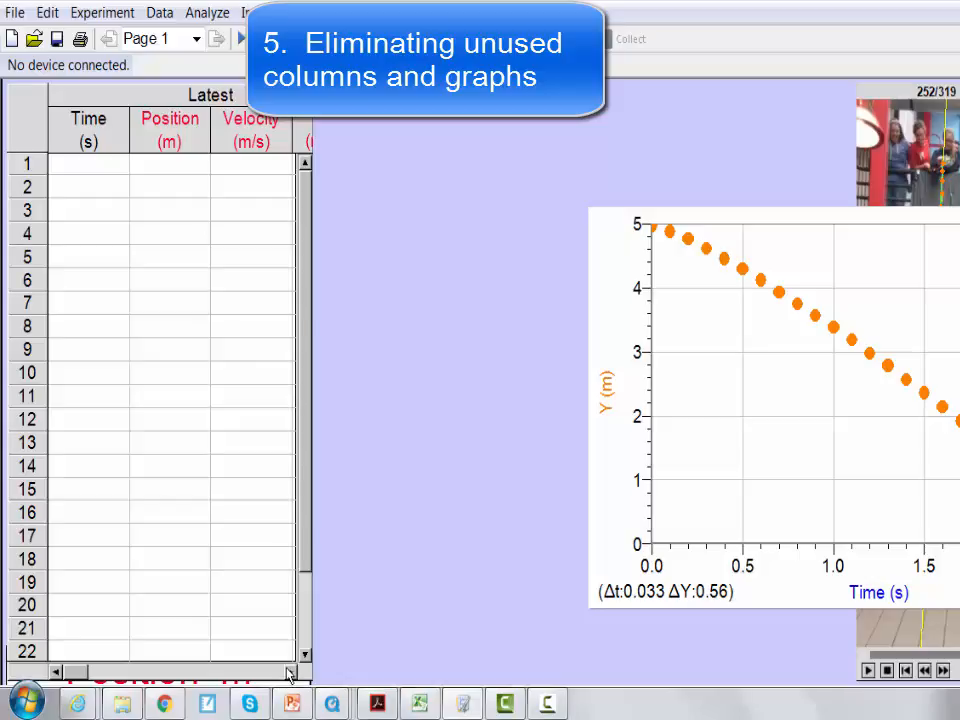
Step: Hide the Latest set's Time, Position, Velocity and Acceleration columns in the data table, and widen the table to show all VideoAnalysis columns
drag(289, 674, 286, 668)
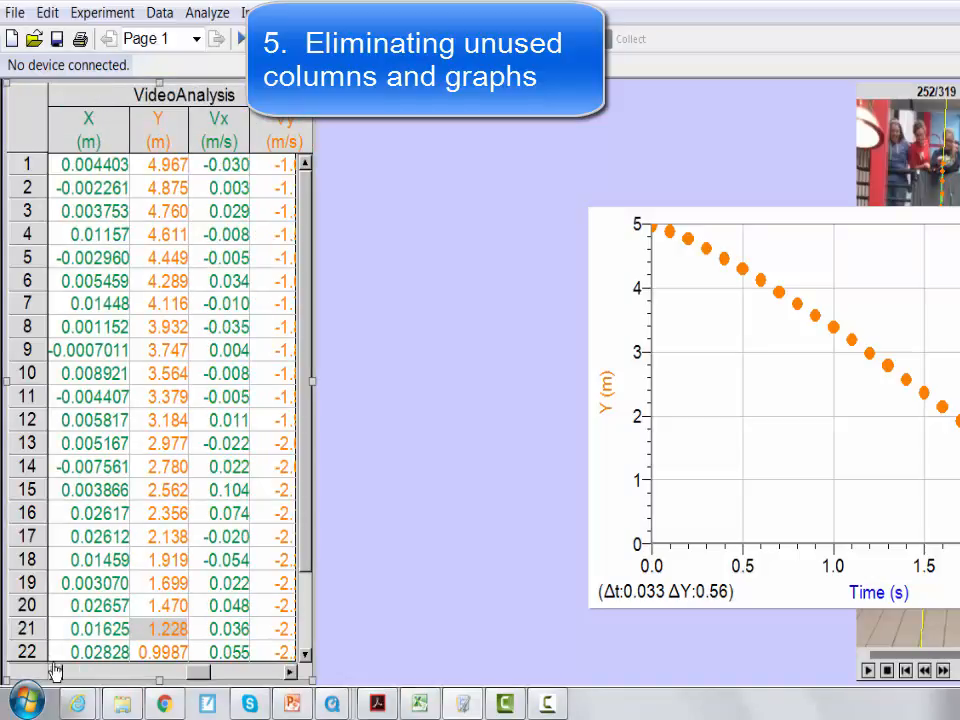
drag(56, 676, 56, 676)
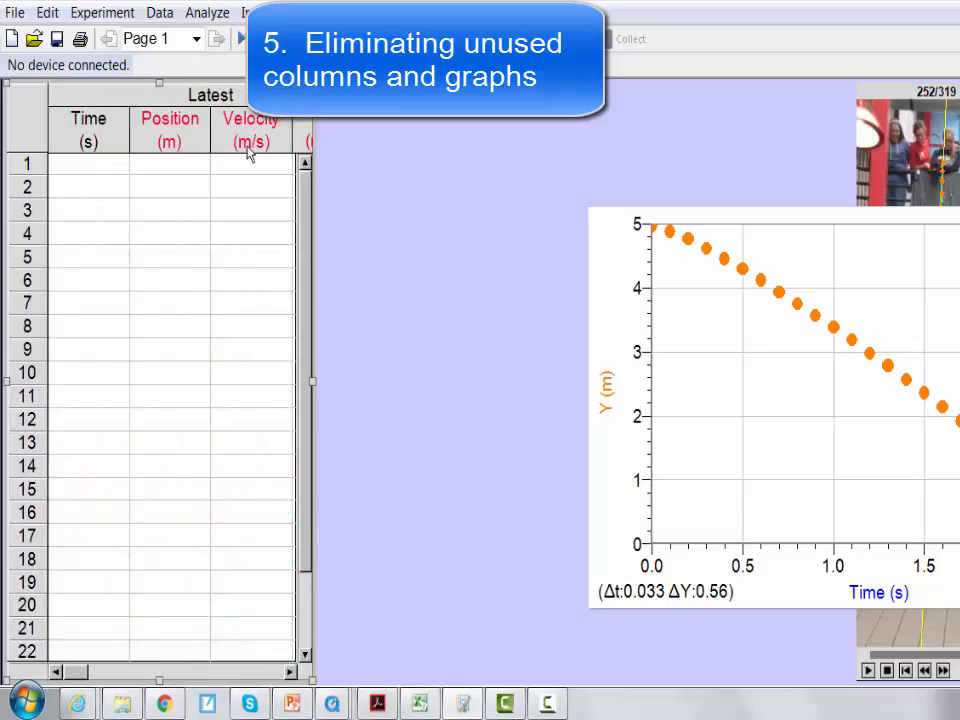
right_click(155, 263)
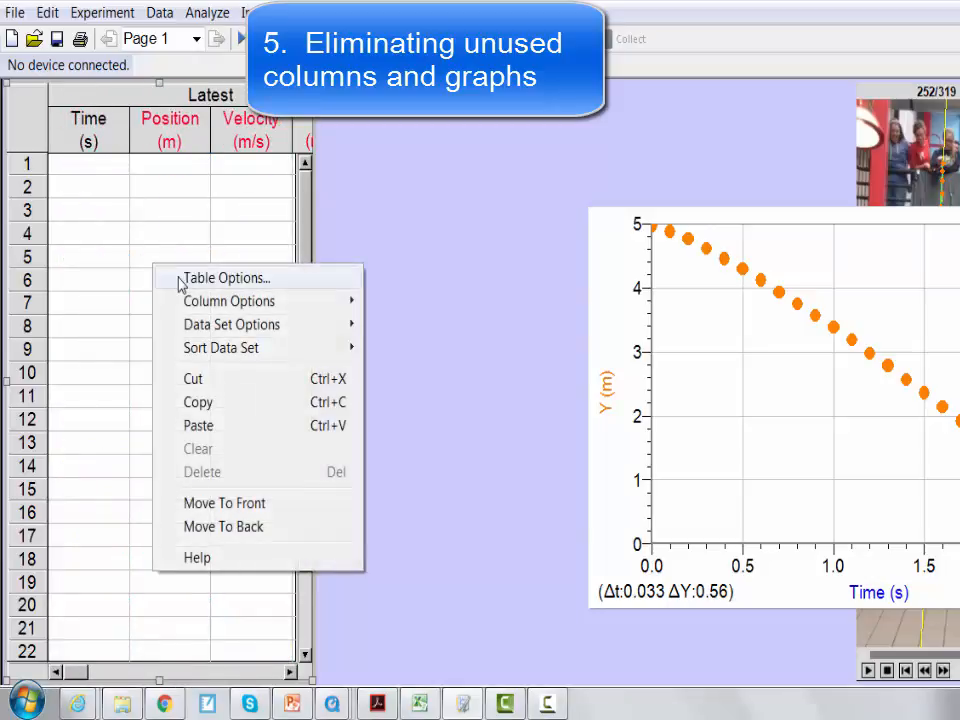
click(181, 284)
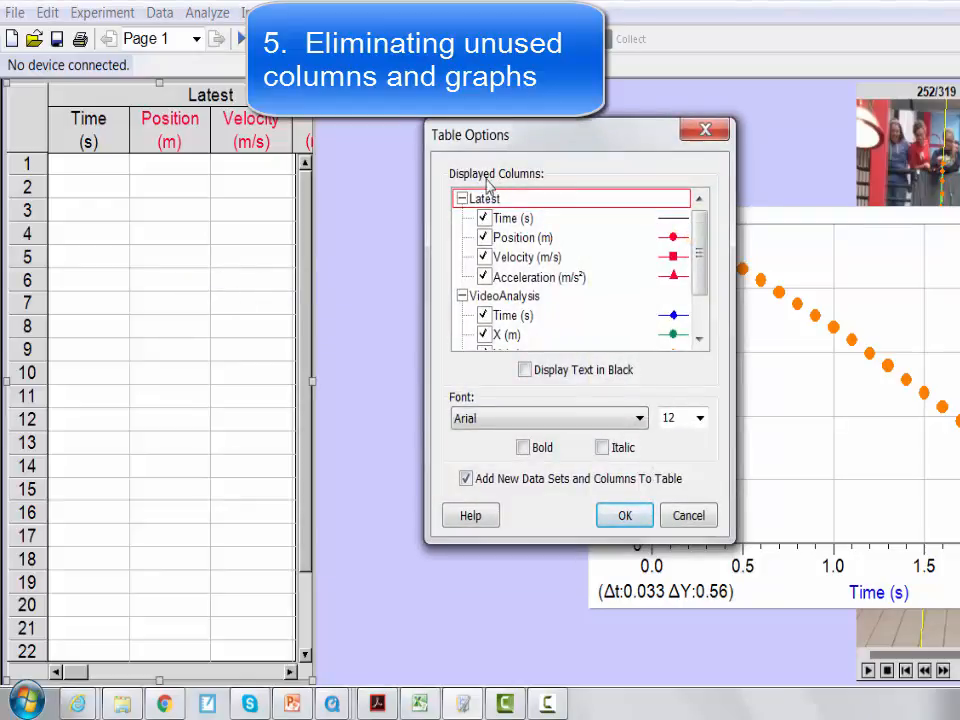
click(484, 218)
click(485, 237)
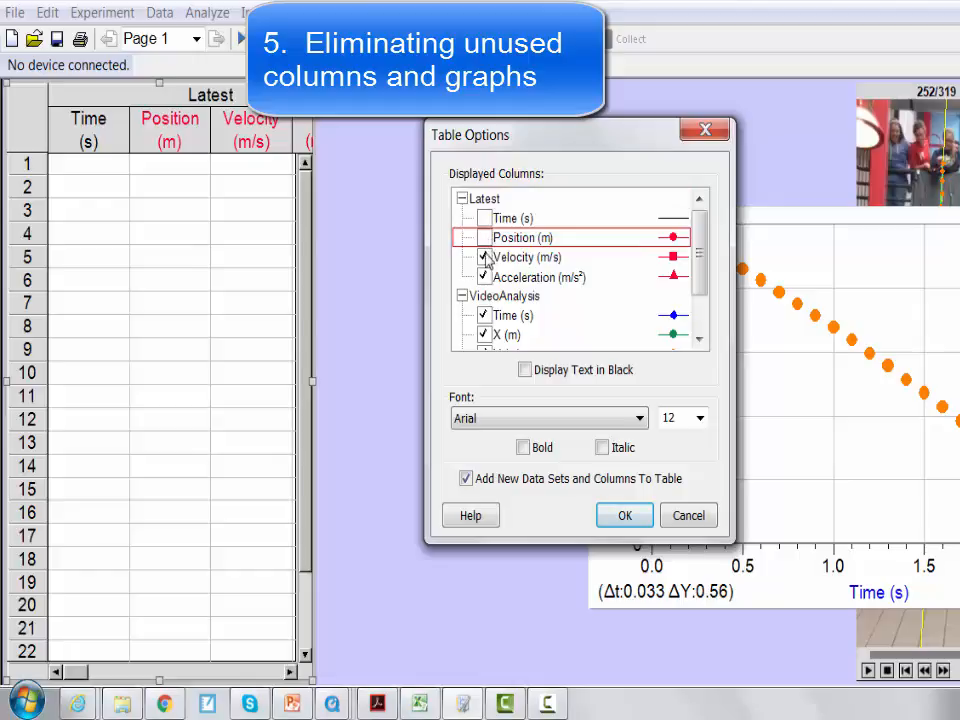
click(485, 257)
click(485, 277)
click(617, 516)
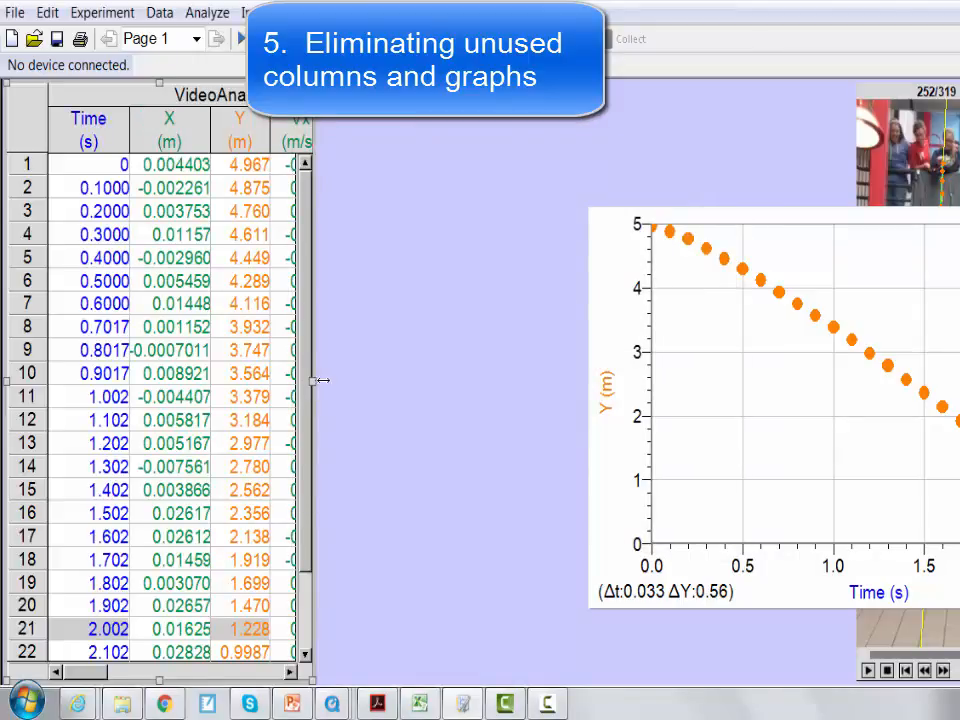
drag(318, 380, 428, 396)
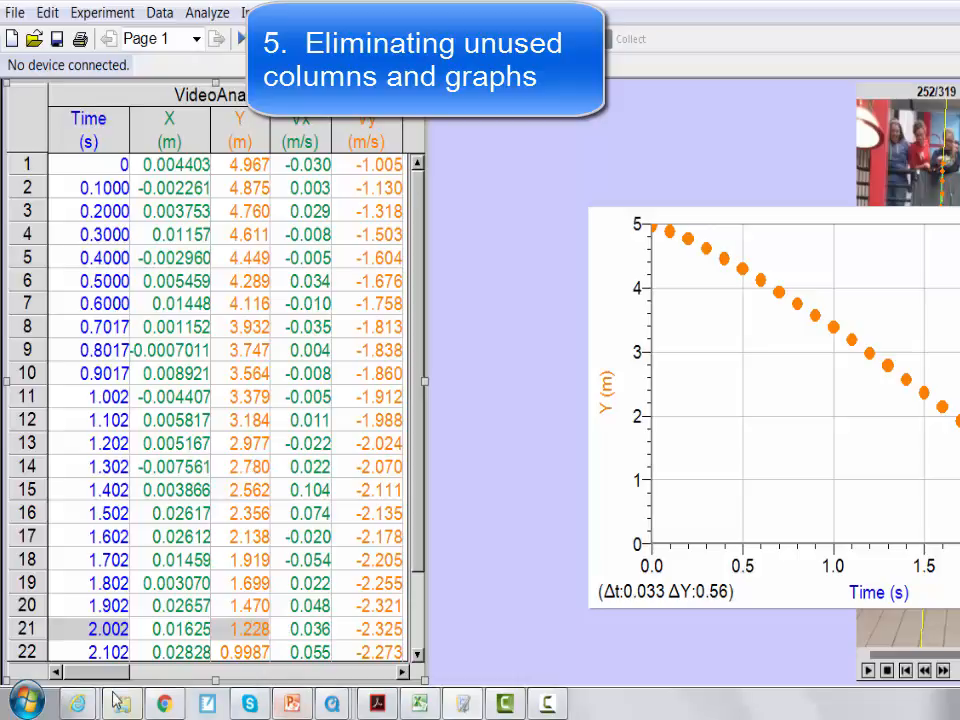
Step: Hide the VideoAnalysis X (m) and X Velocity (m/s) columns and narrow the table to fit the remaining columns
right_click(240, 232)
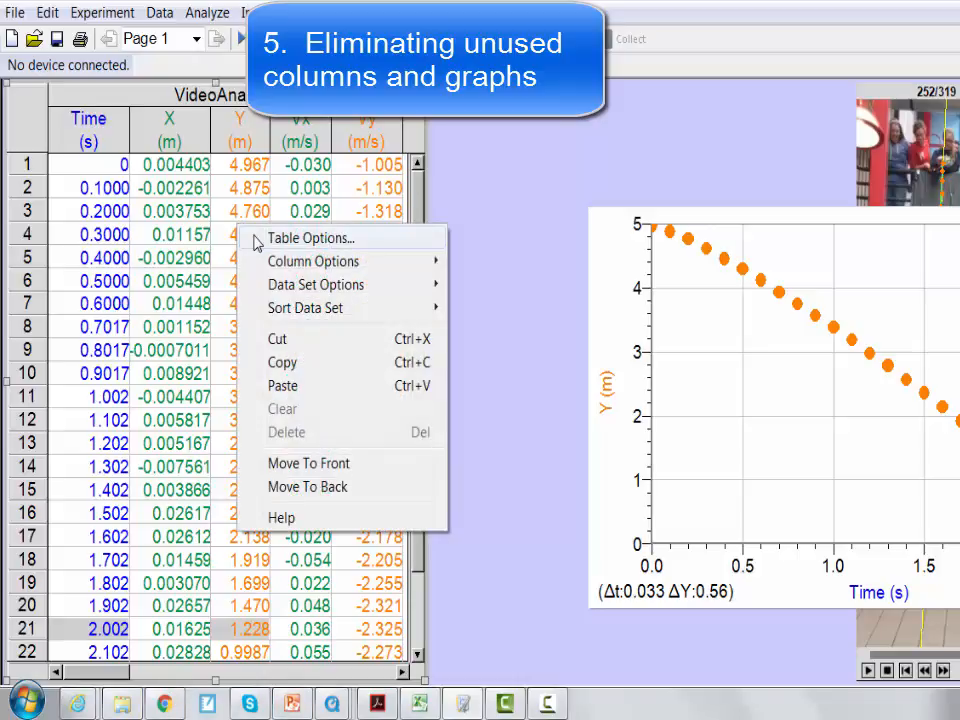
click(275, 237)
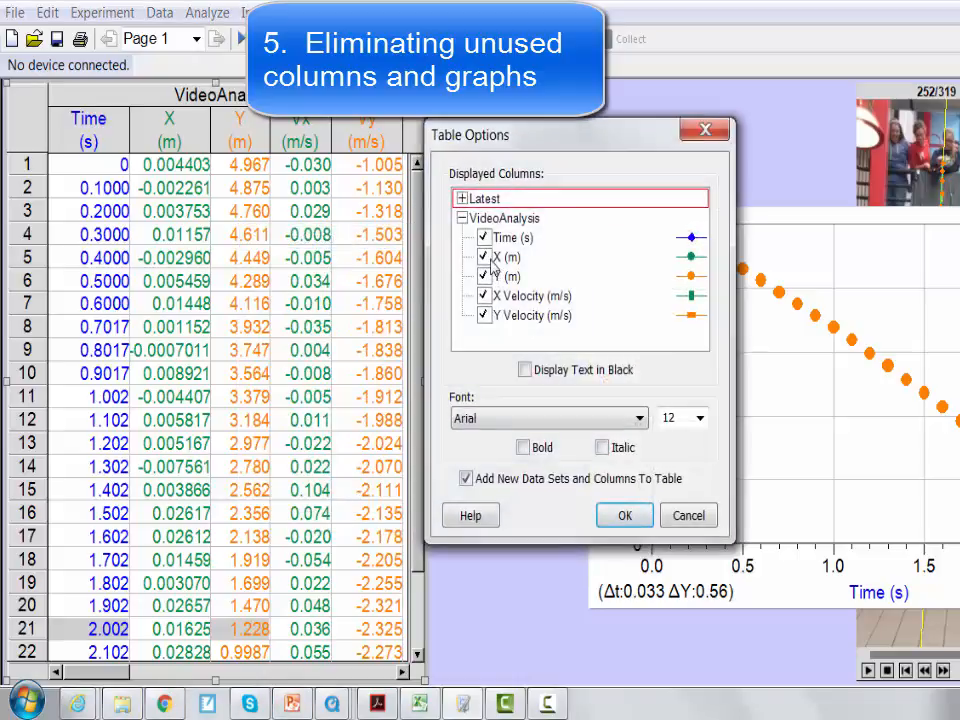
click(486, 257)
click(484, 296)
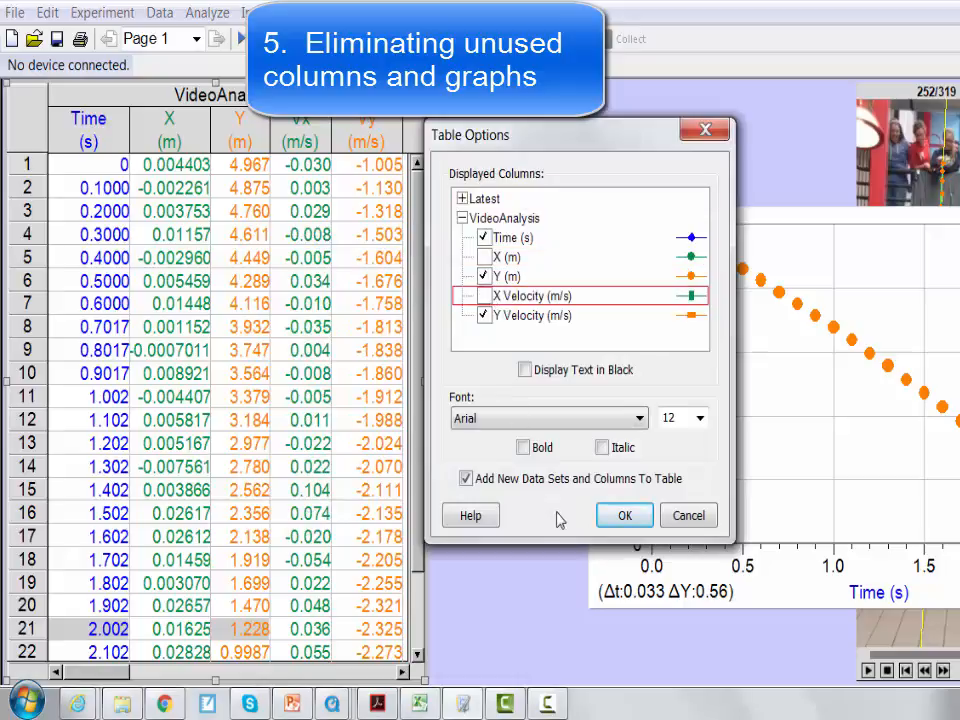
click(620, 515)
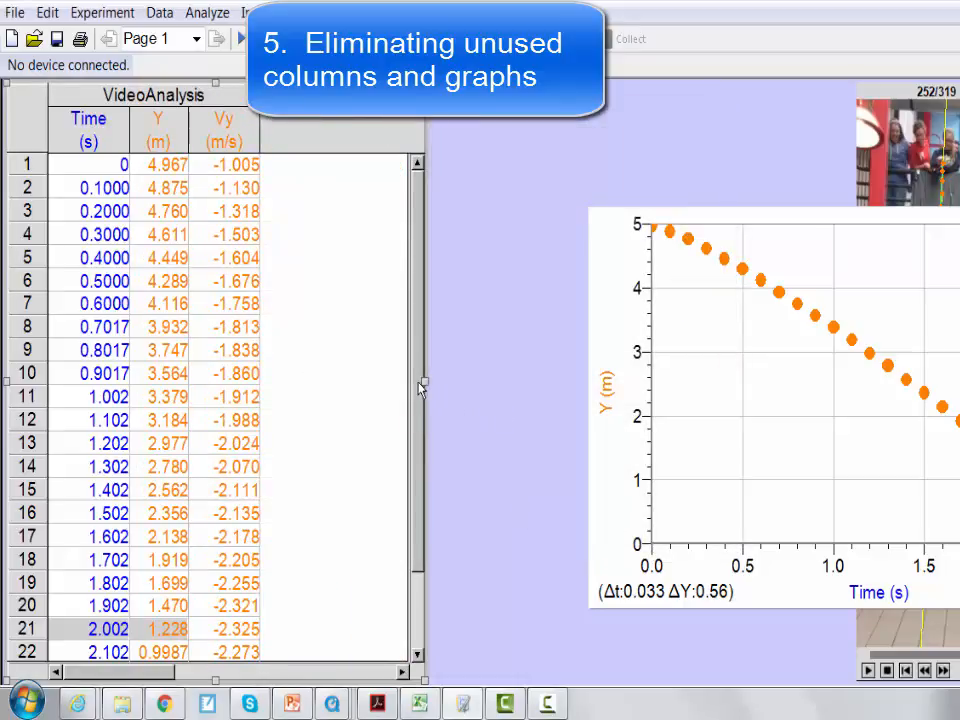
drag(426, 381, 281, 381)
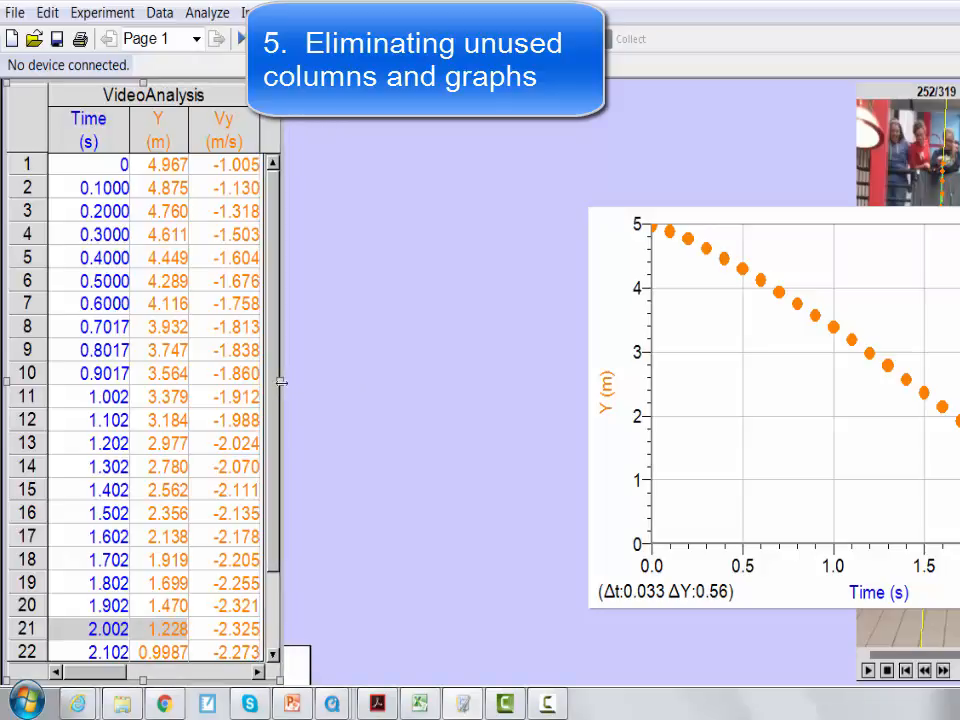
Step: Move the Y (m) graph up against the data table at the page's upper edge and widen it to the video
click(620, 278)
click(618, 223)
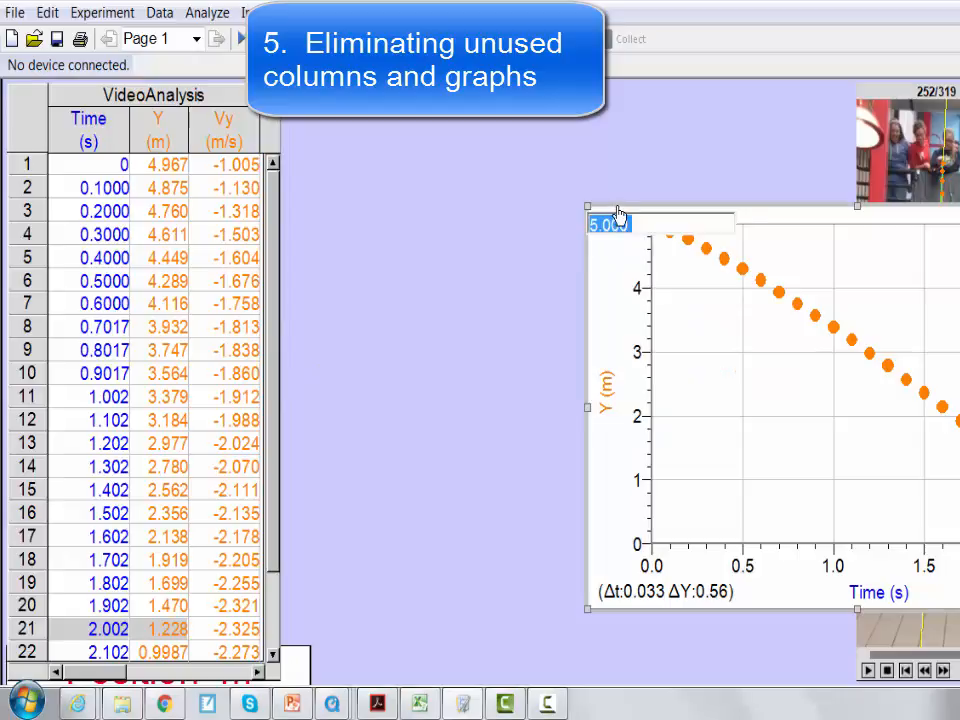
drag(618, 215, 313, 85)
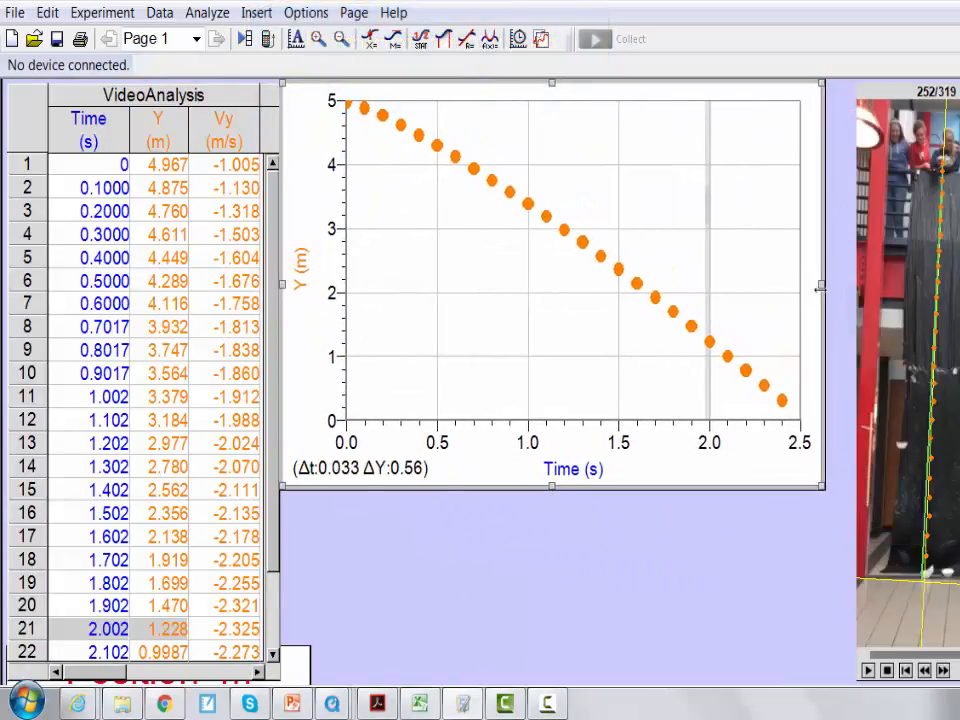
drag(820, 285, 849, 285)
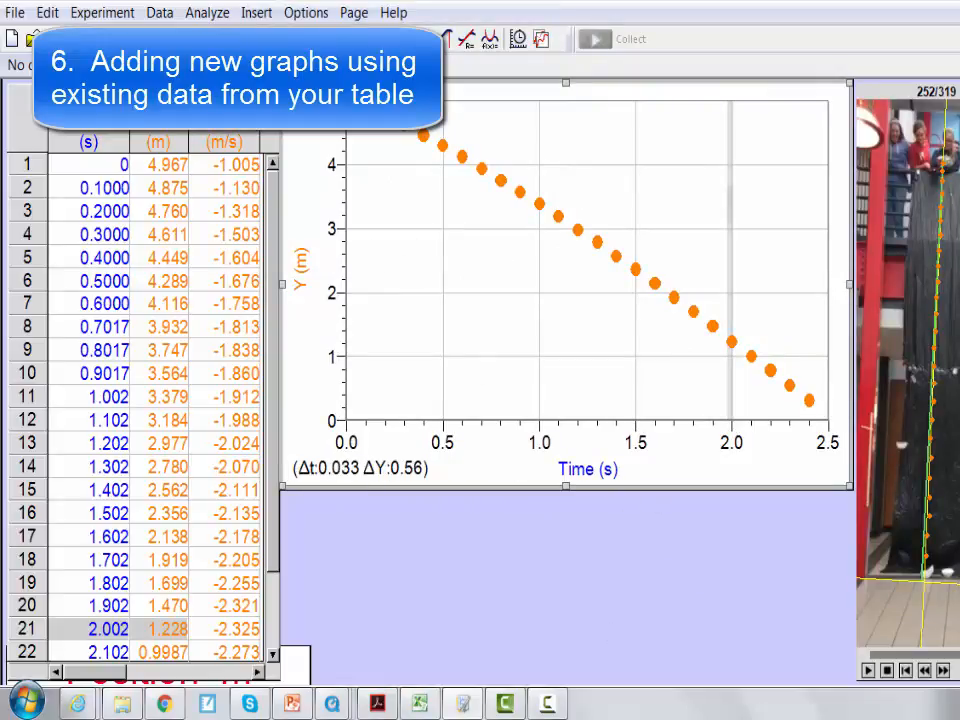
Step: Insert a new graph on the page and move it clear of the data table
click(254, 12)
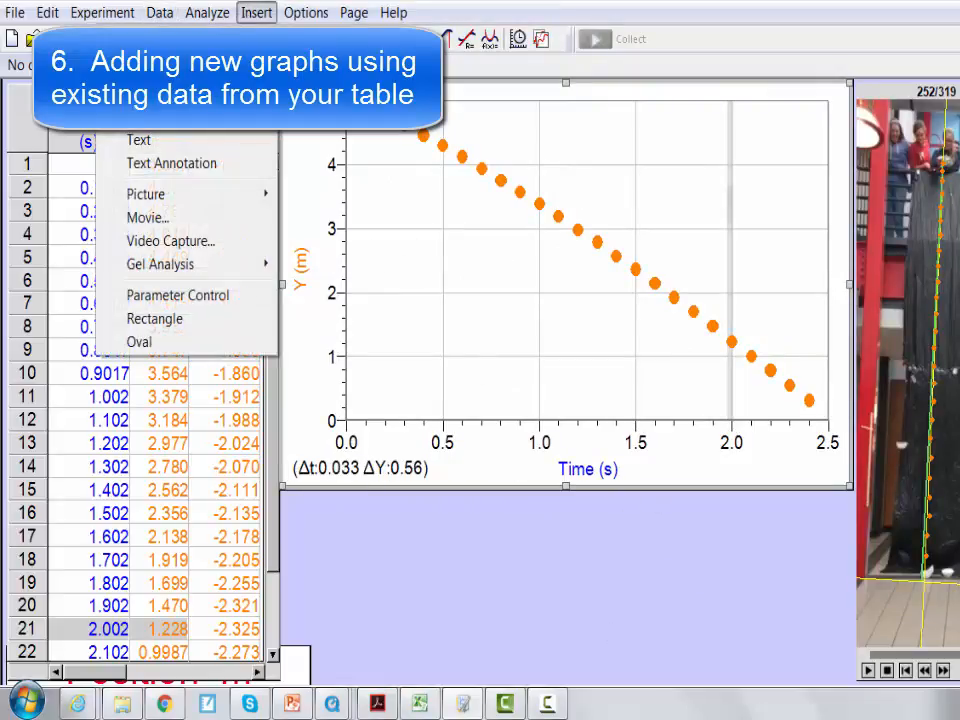
click(238, 38)
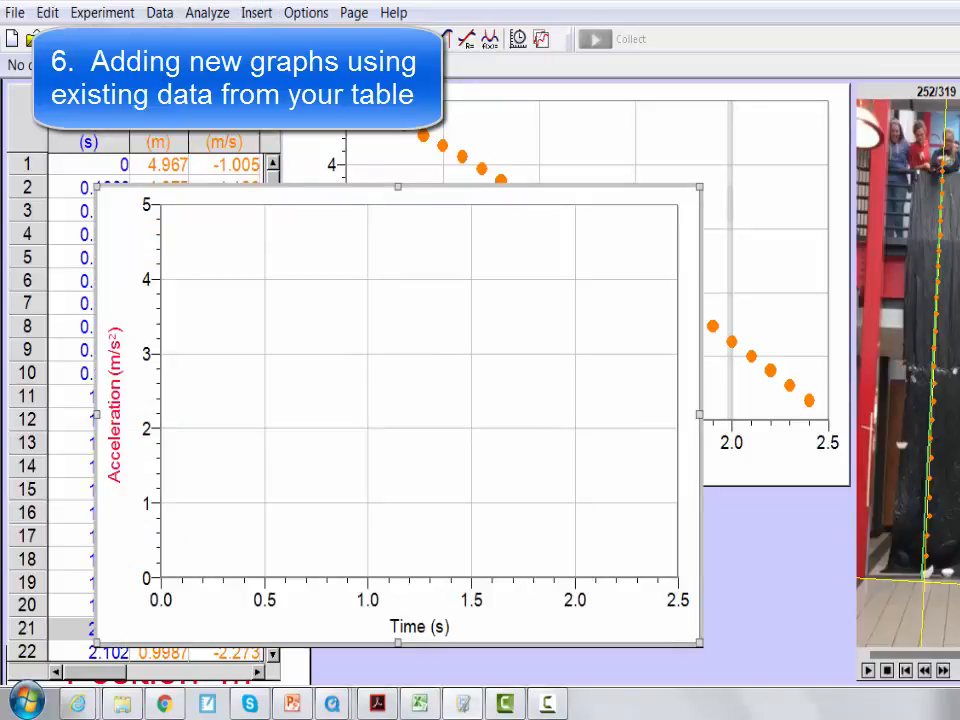
click(121, 237)
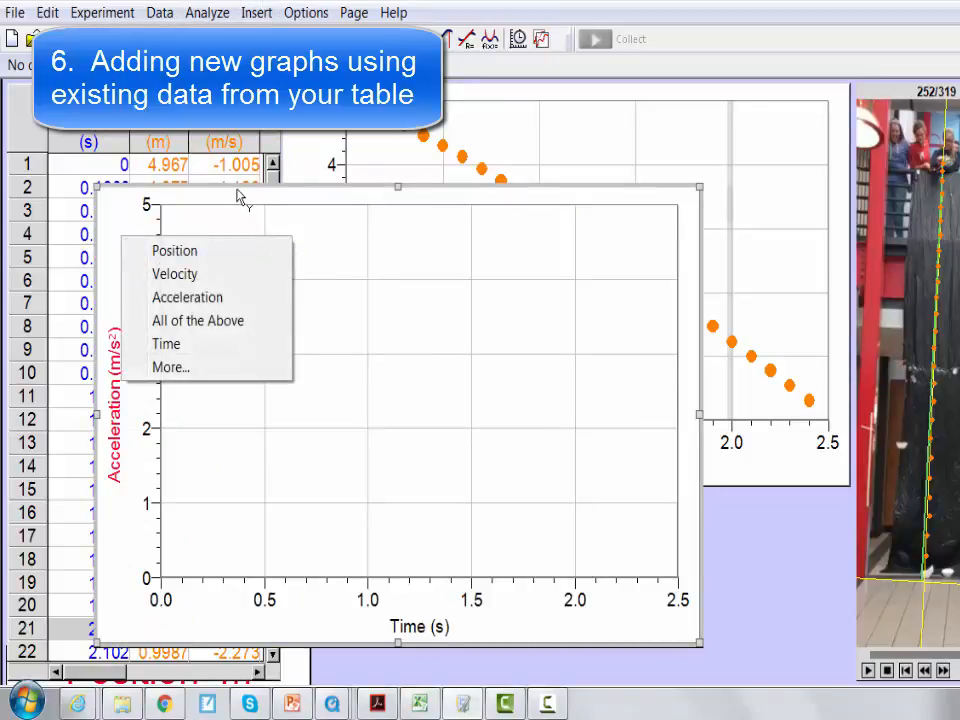
click(240, 197)
drag(289, 208, 458, 213)
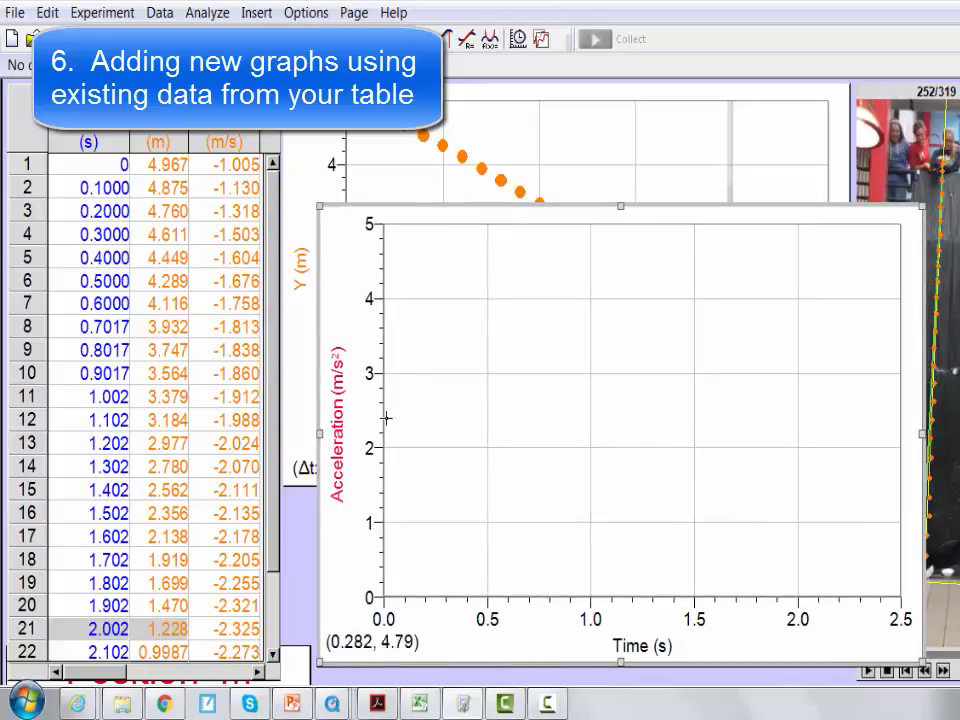
Step: In the new graph, replace Acceleration with VideoAnalysis Y Velocity (m/s) on the Y-axis, scaled with Autoscale From 0
right_click(347, 431)
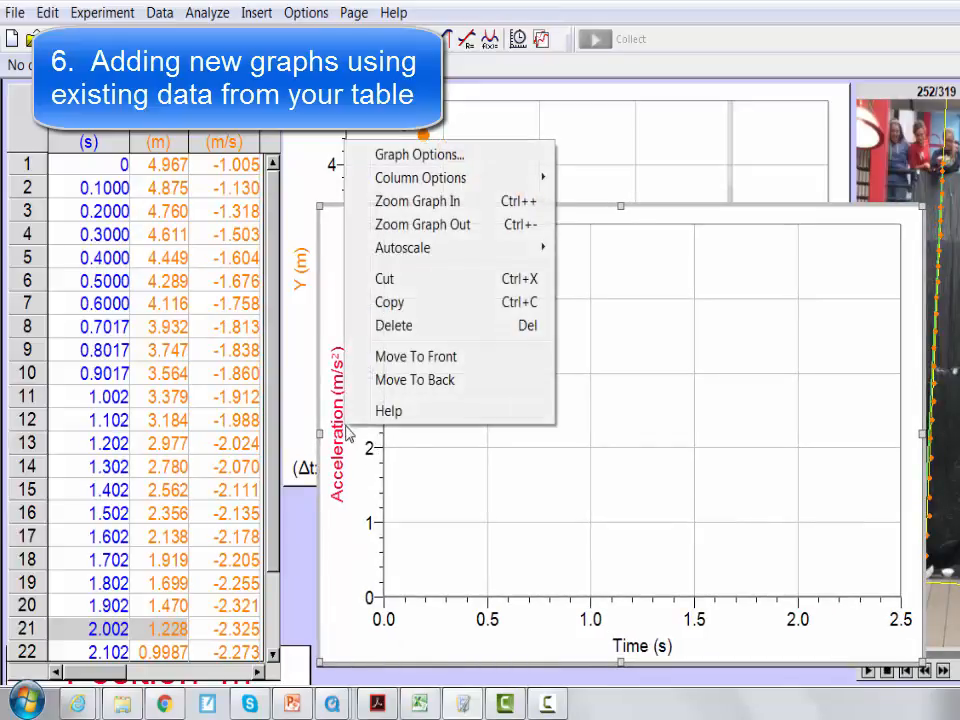
click(418, 156)
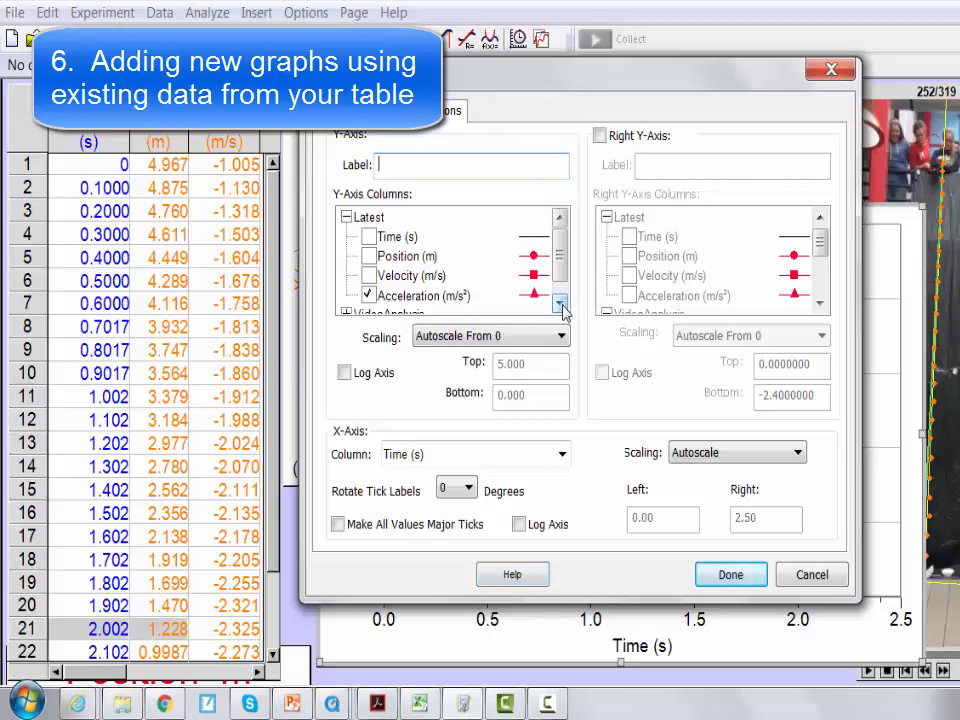
click(369, 296)
click(346, 217)
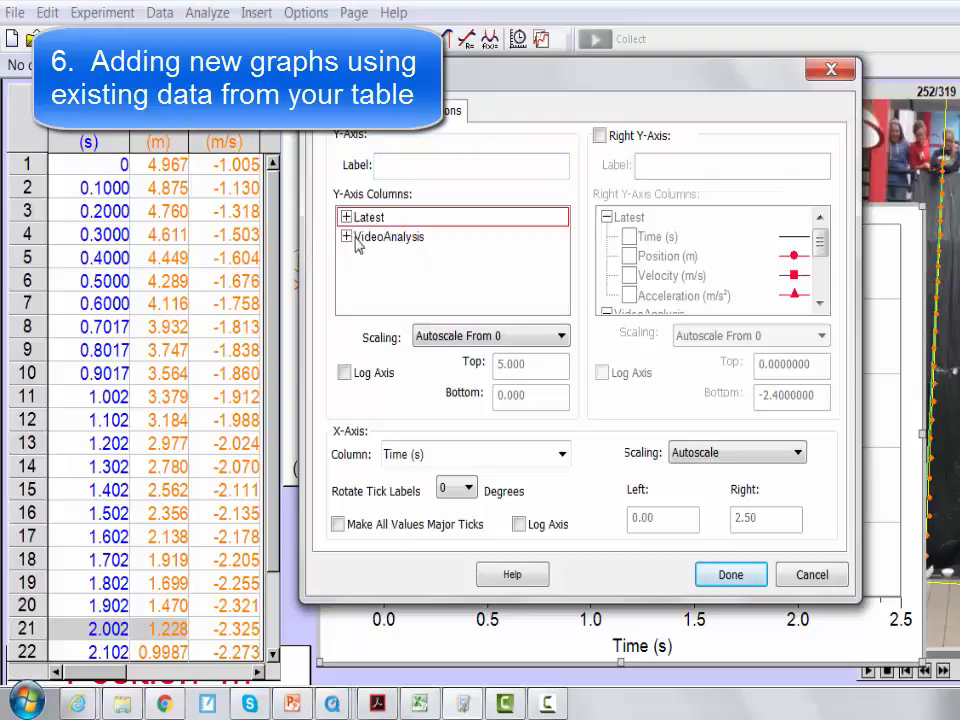
click(346, 237)
click(560, 306)
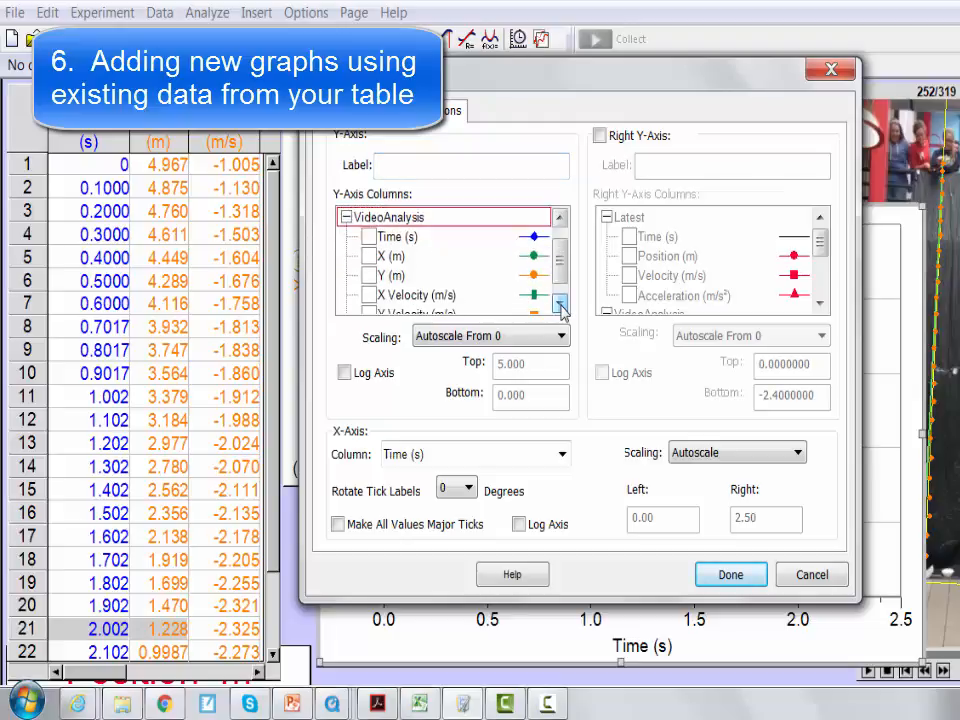
click(560, 306)
click(368, 295)
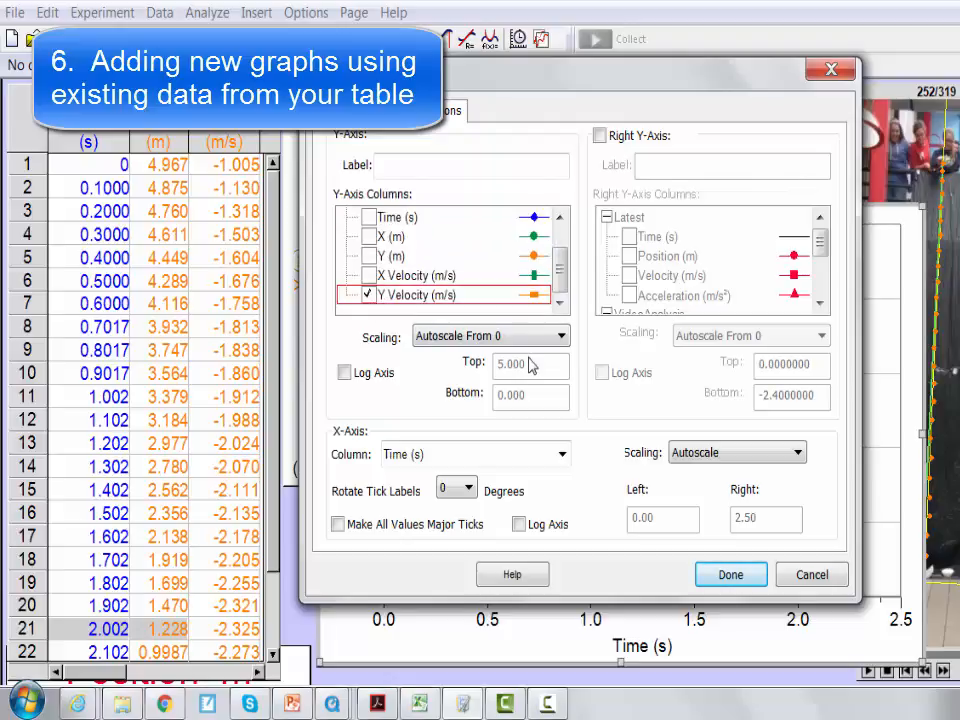
click(558, 337)
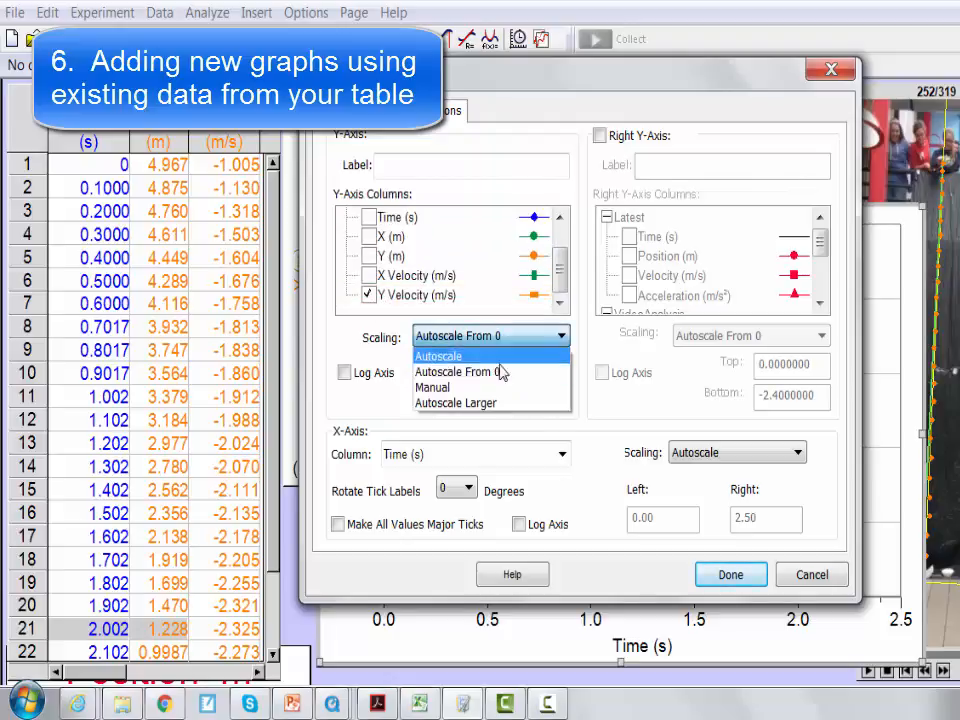
click(497, 372)
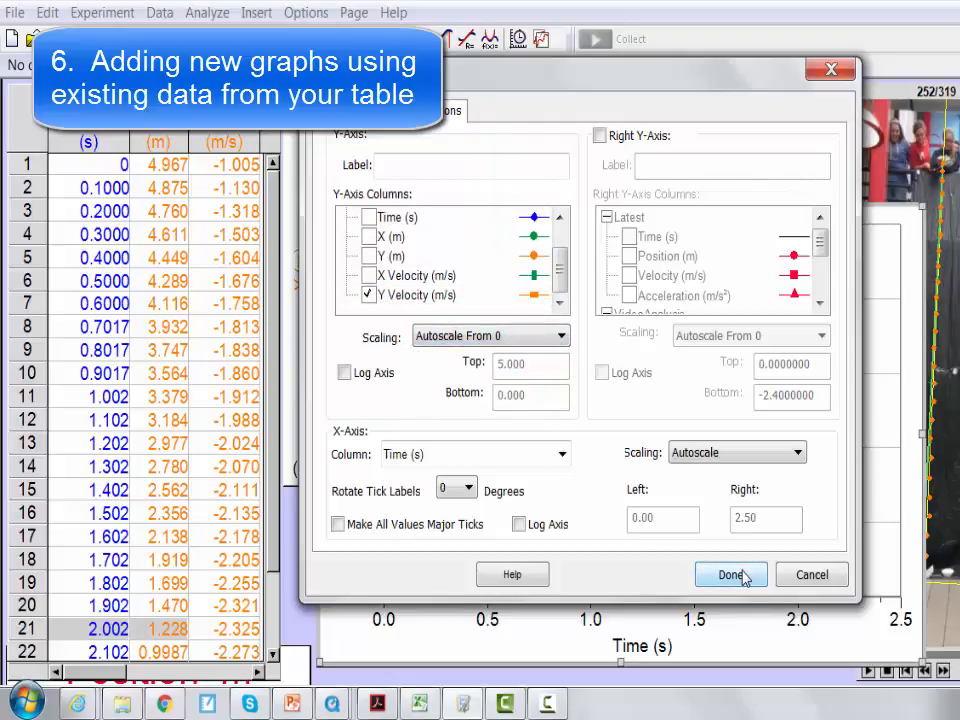
click(746, 582)
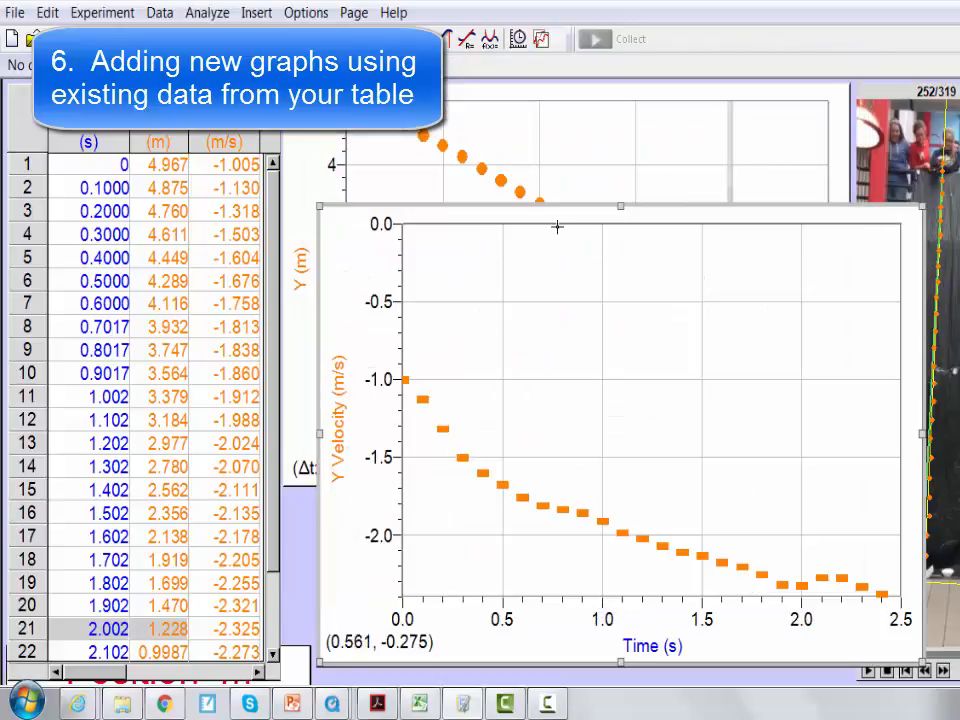
Step: Resize the Y Velocity graph to fill the space beneath the Y (m) graph, between the data table and the video
drag(621, 205, 605, 490)
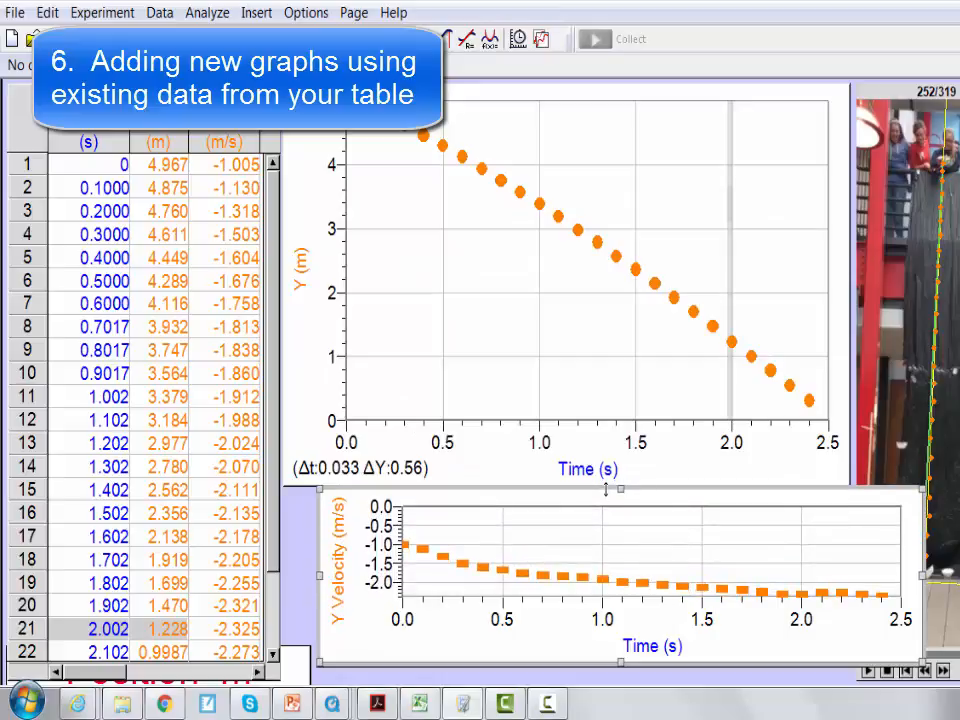
drag(320, 575, 285, 576)
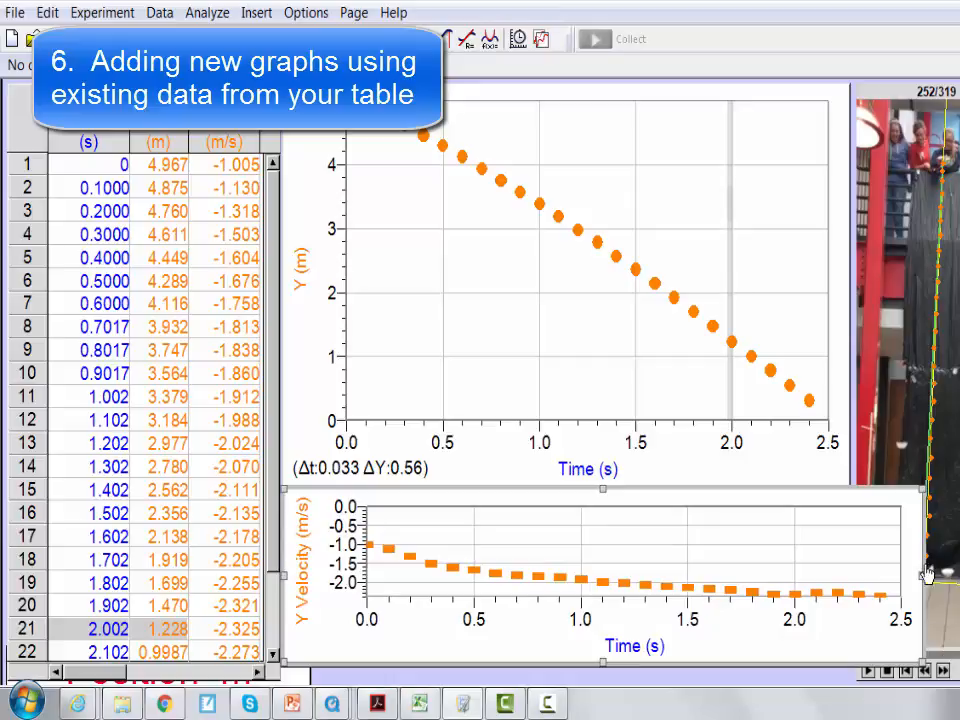
drag(922, 576, 849, 576)
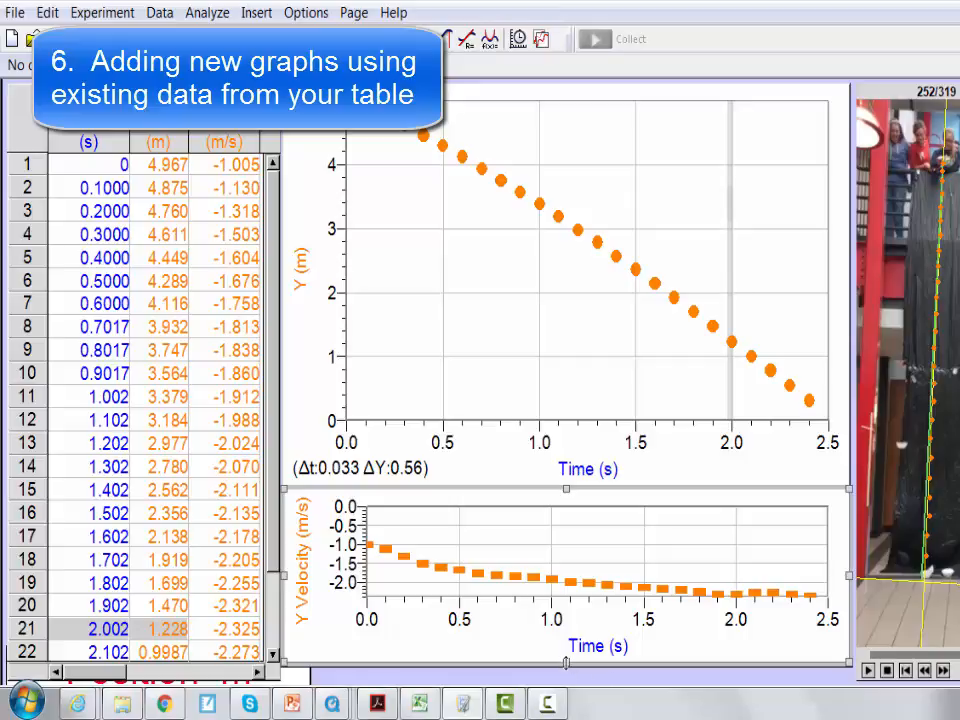
drag(566, 663, 566, 681)
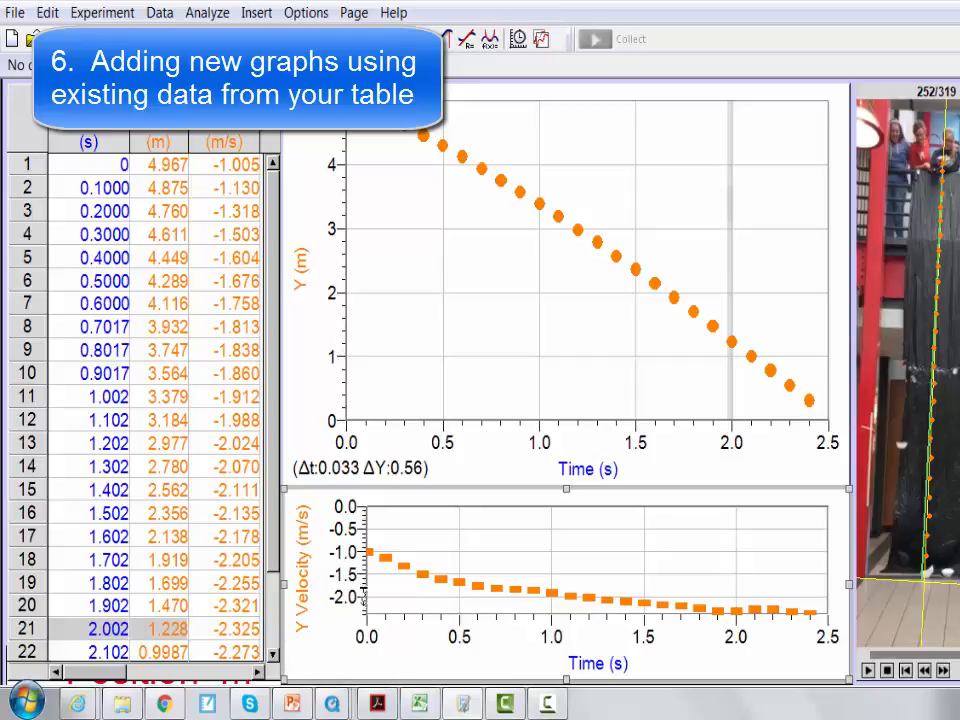
Step: Set the Y Velocity graph's Y-axis scaling to Manual with a bottom value of -3, and extend the graph slightly toward the data table
right_click(331, 543)
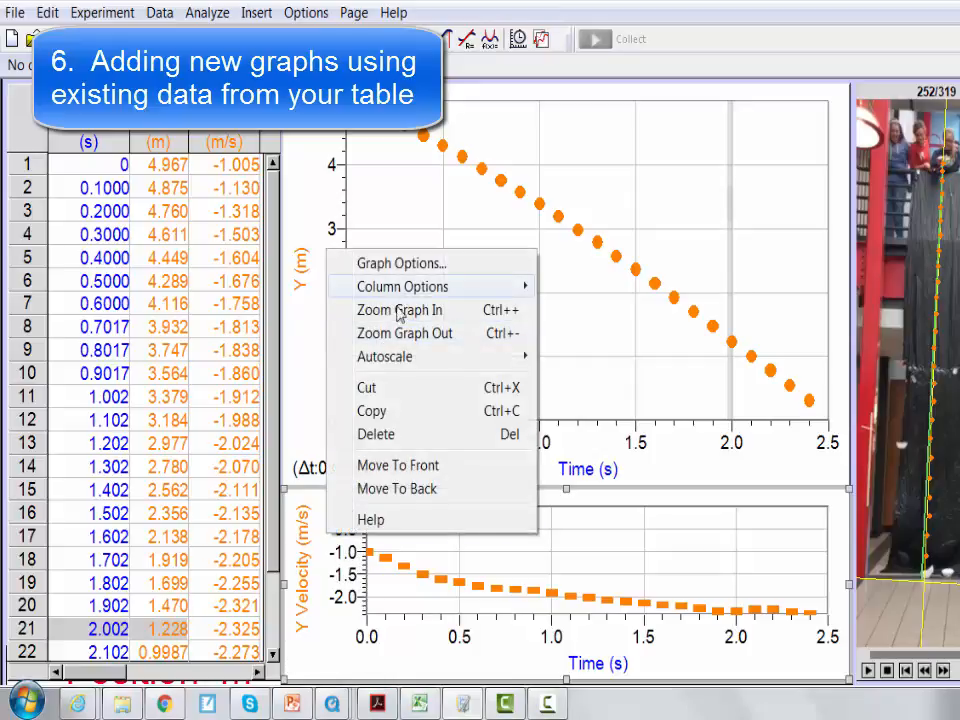
click(365, 264)
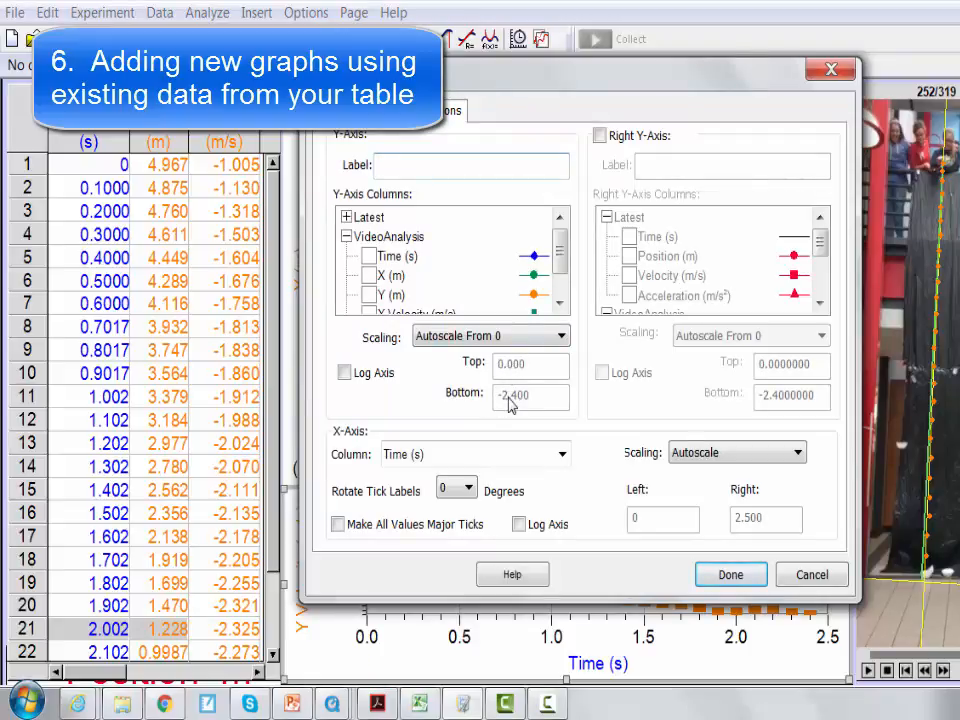
click(478, 338)
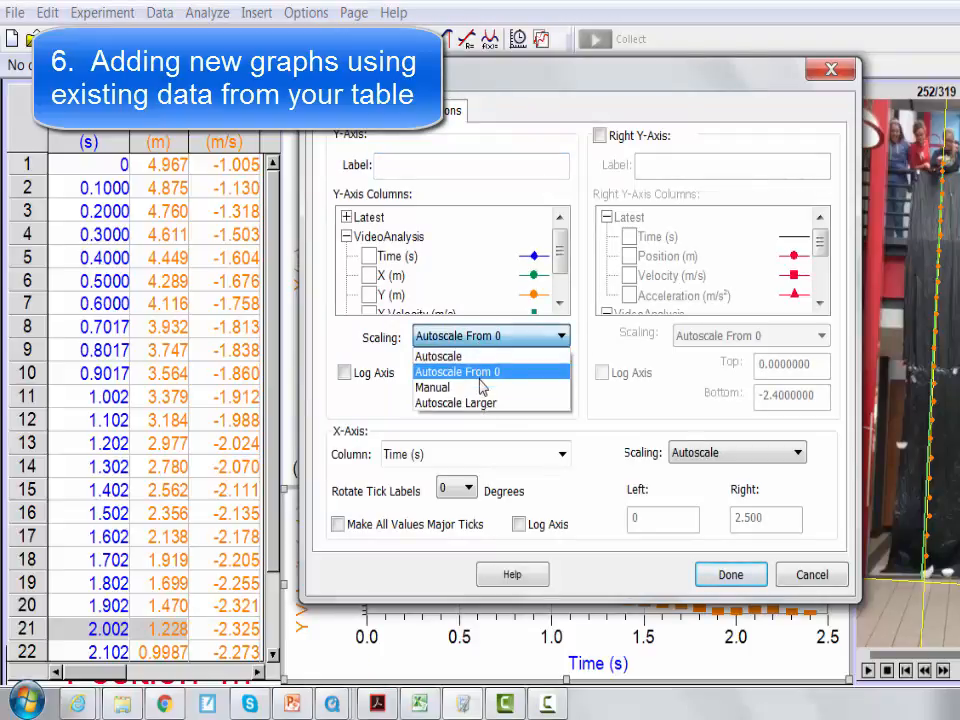
click(480, 386)
drag(540, 398, 448, 390)
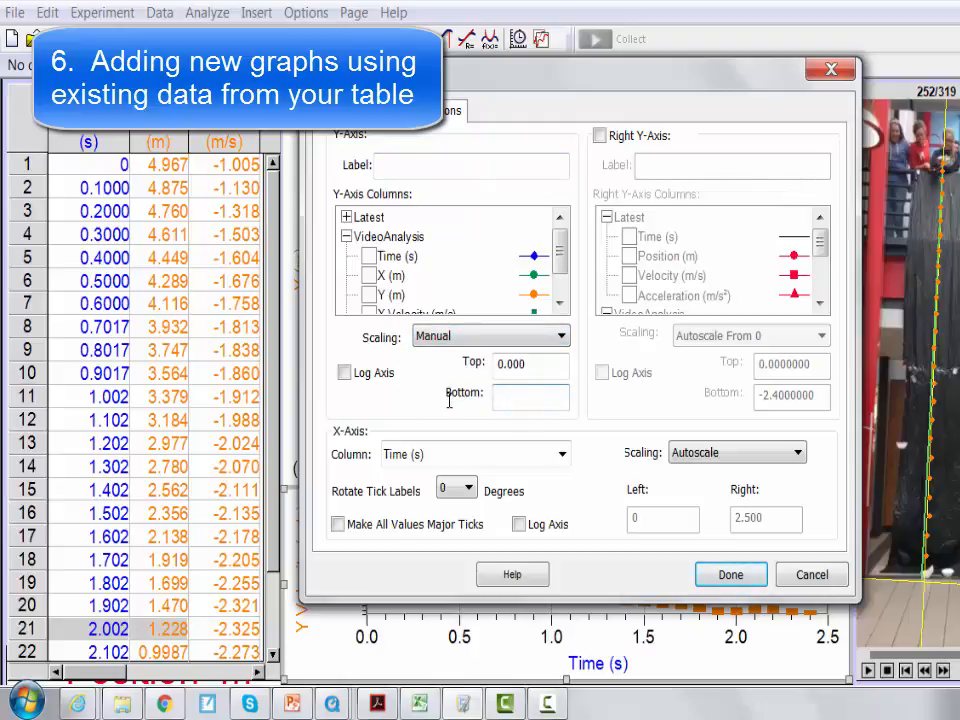
text(-3)
click(738, 574)
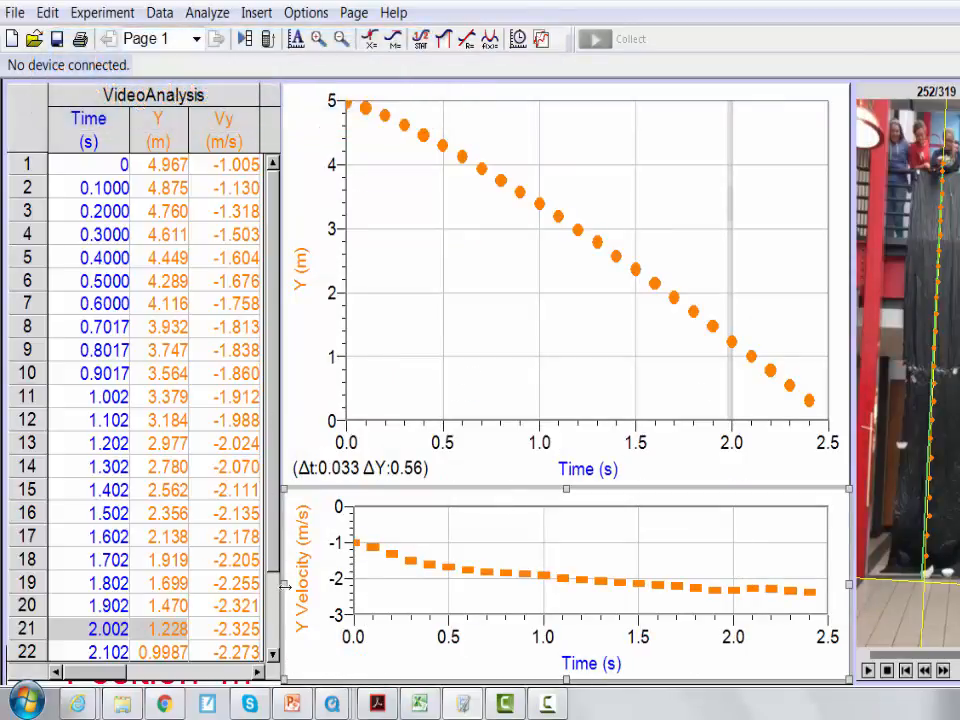
drag(285, 586, 277, 585)
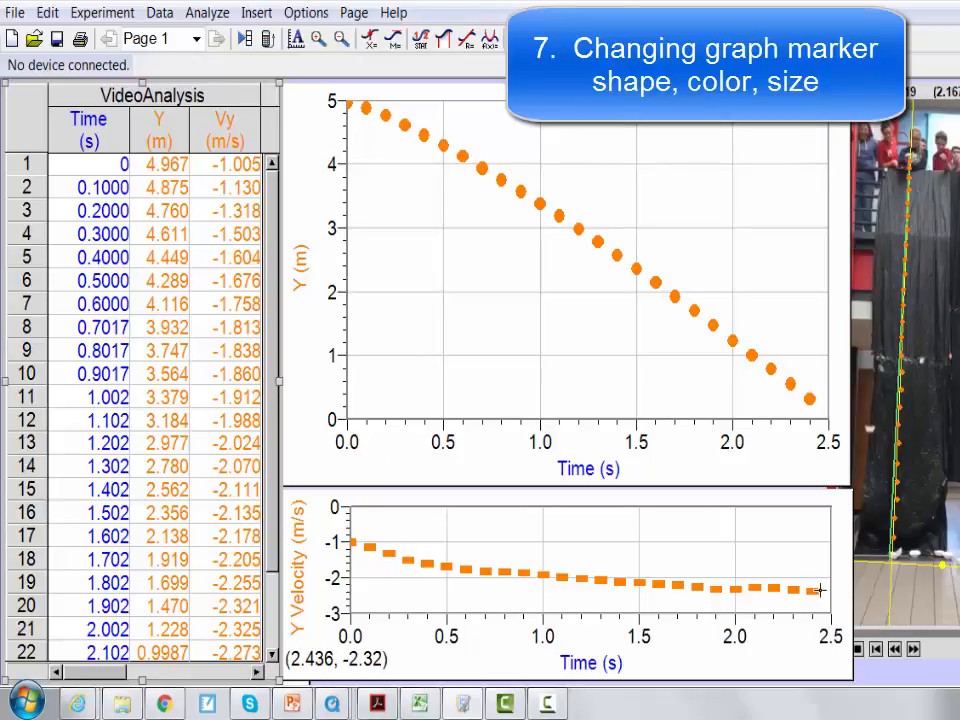
Step: Set the point symbol size of the VideoAnalysis Y column to Small
right_click(215, 316)
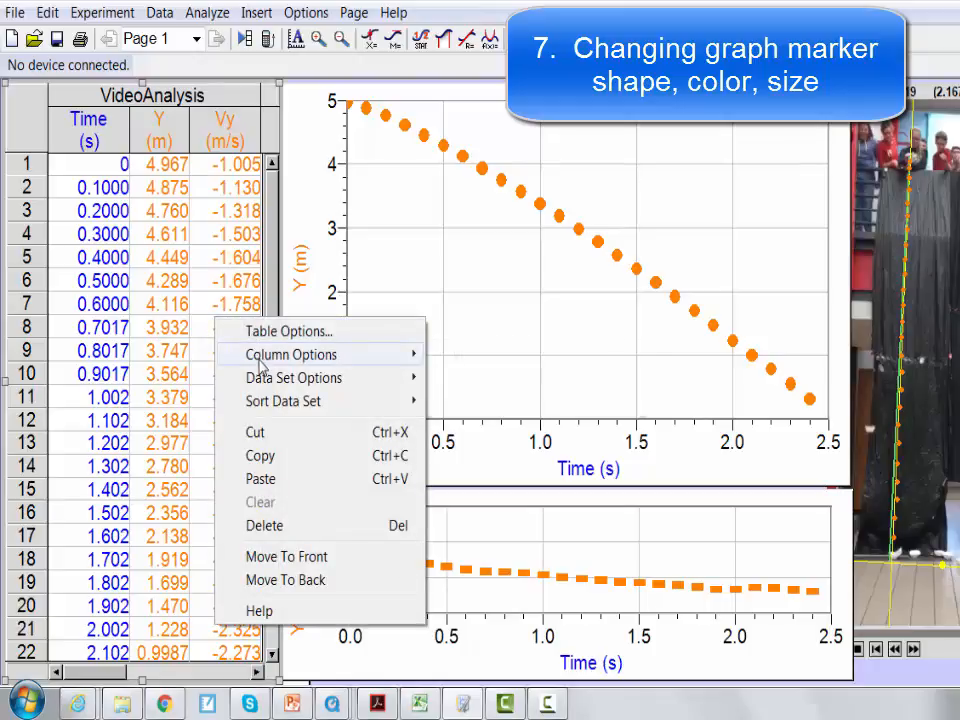
mouse_move(277, 362)
click(500, 377)
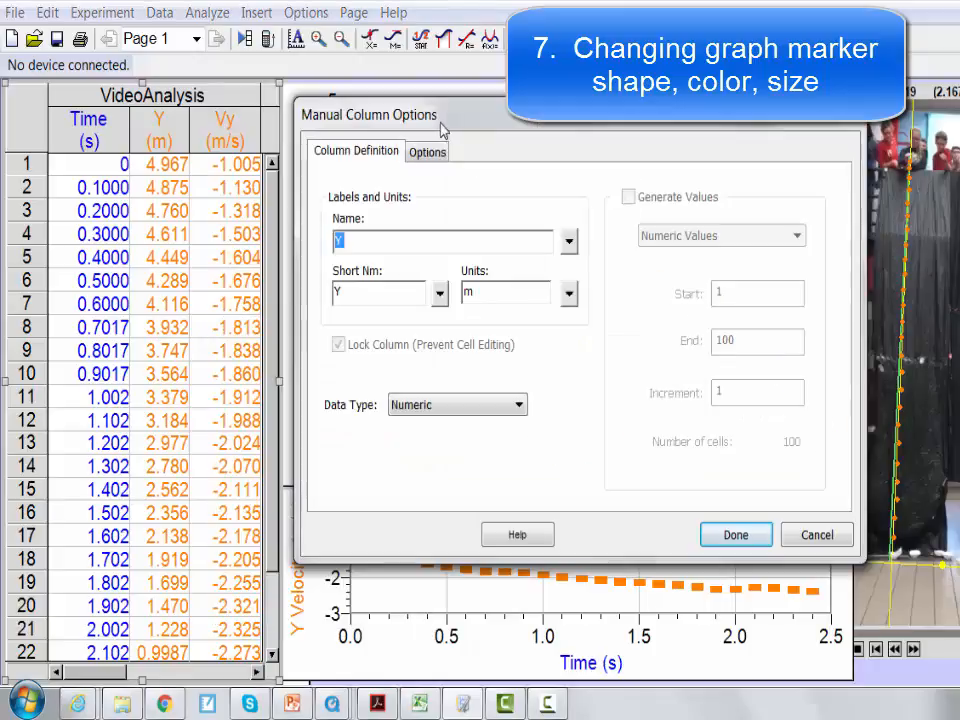
click(427, 152)
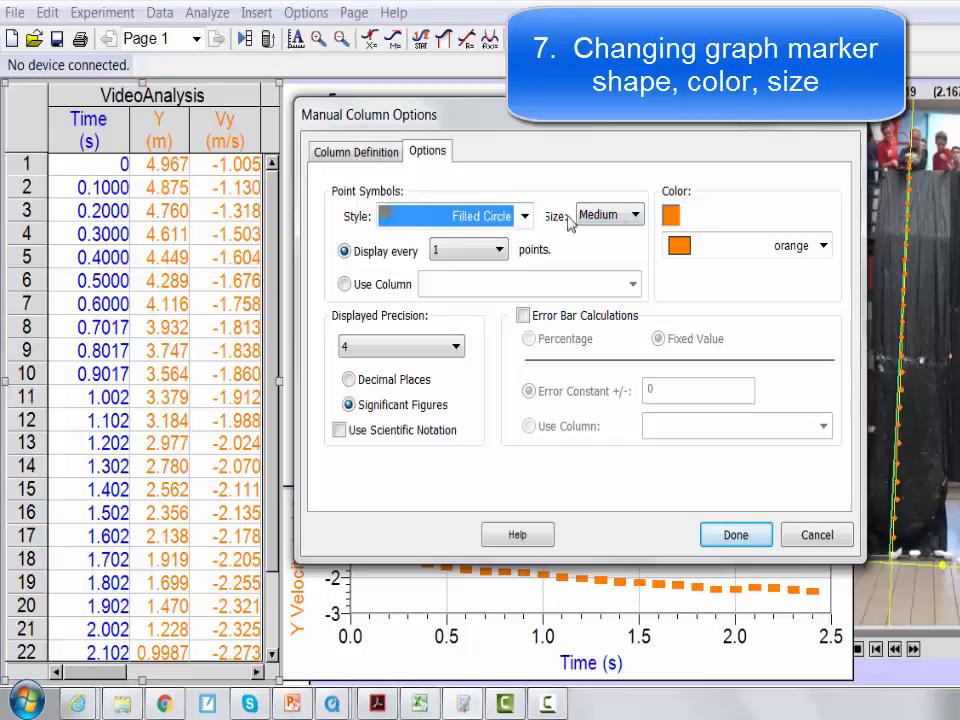
click(636, 216)
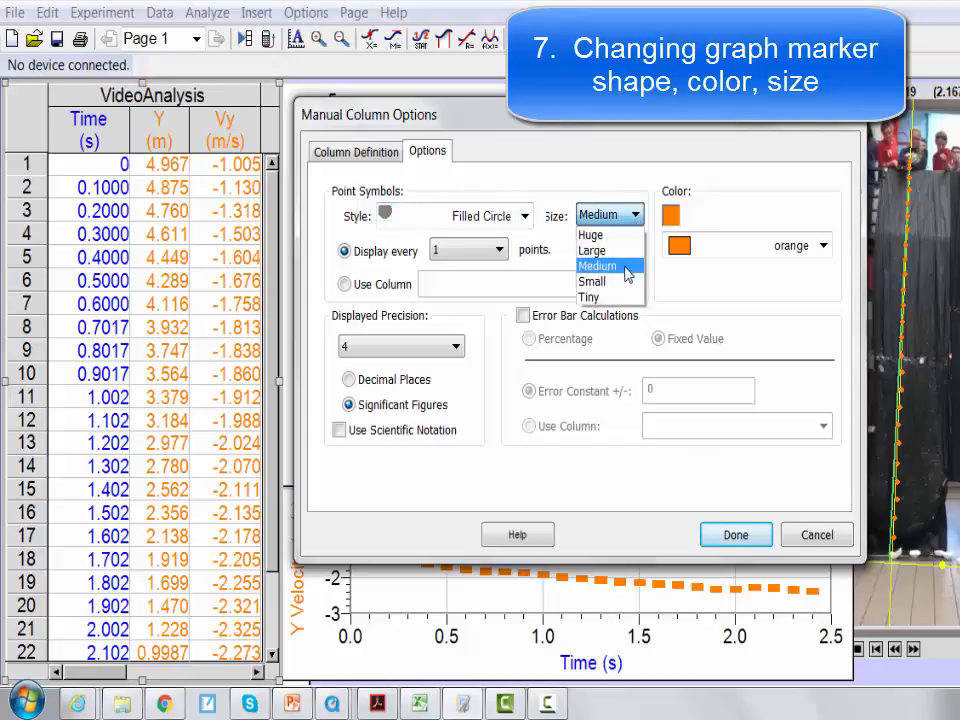
click(621, 283)
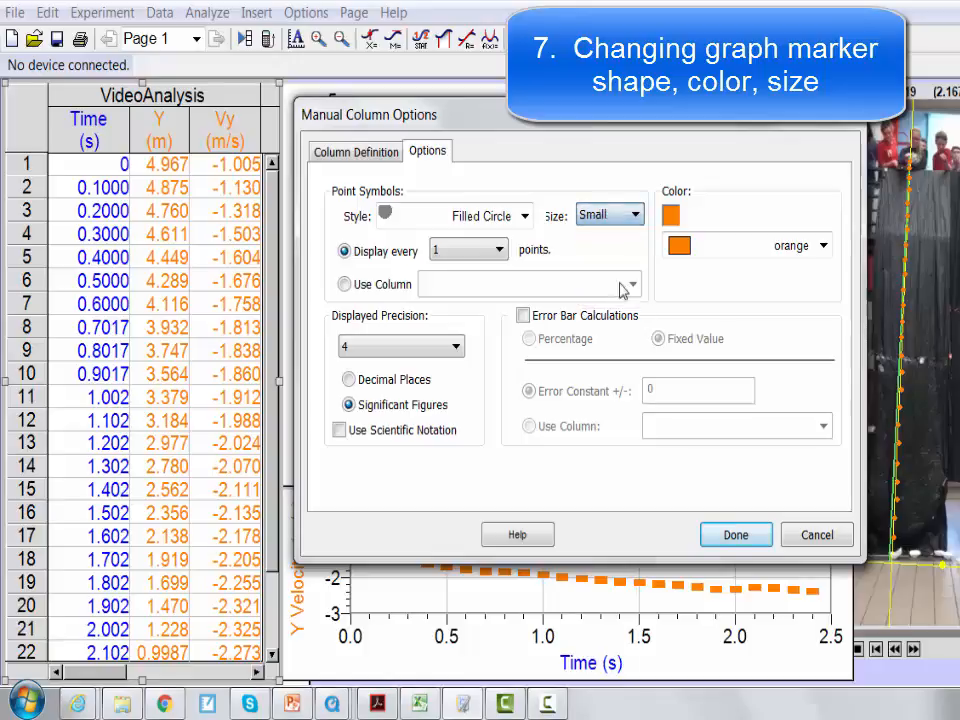
click(752, 535)
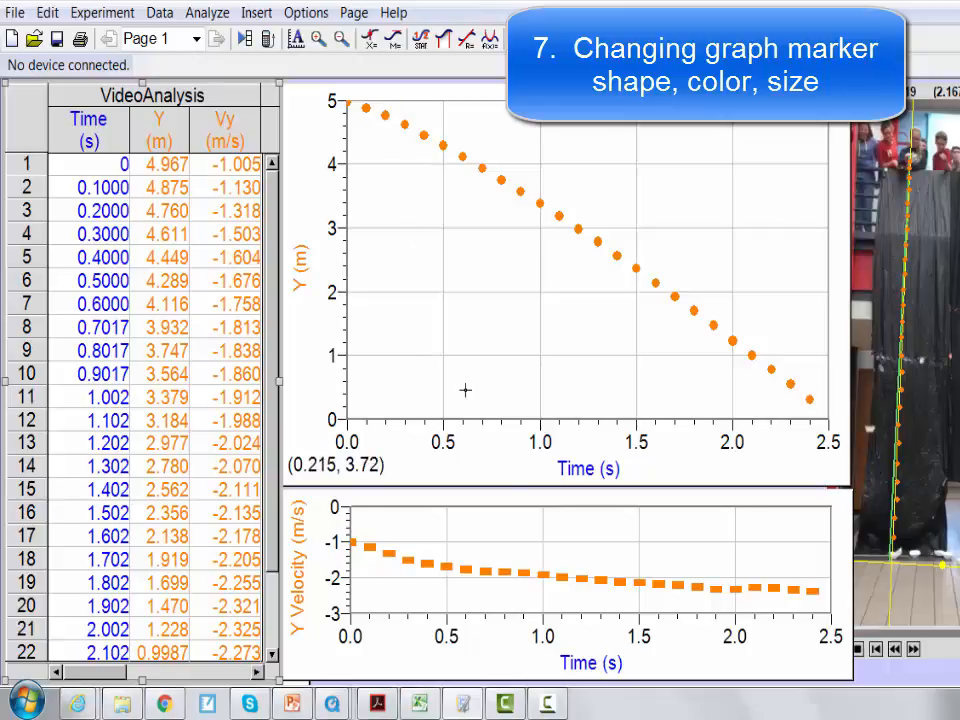
Step: Change the color of the VideoAnalysis Y column to the basic red
right_click(405, 124)
mouse_move(429, 159)
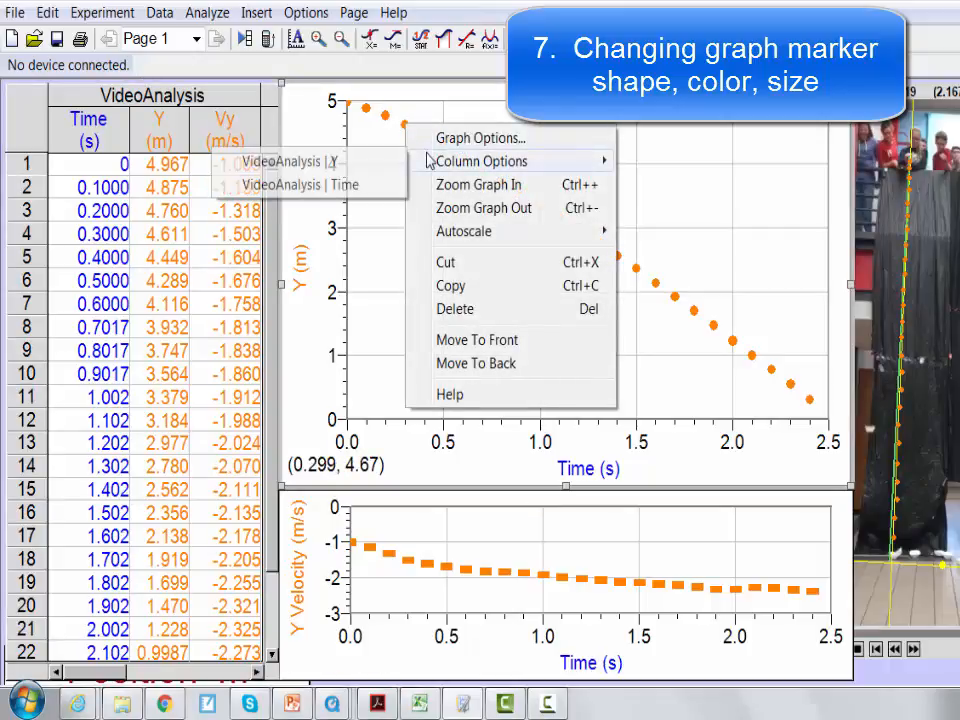
click(331, 168)
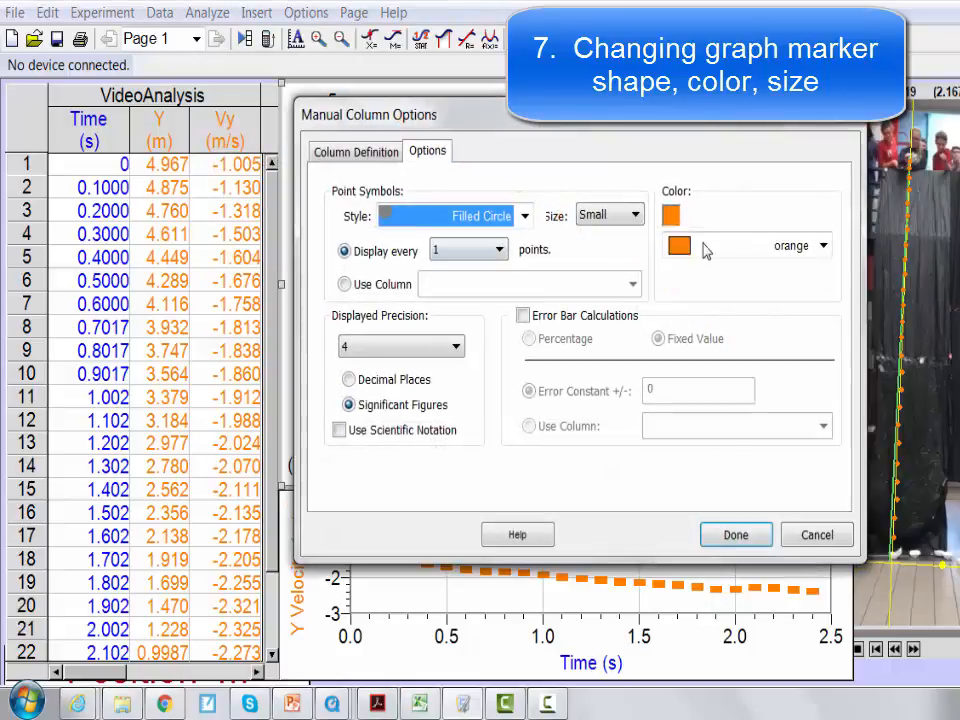
click(671, 215)
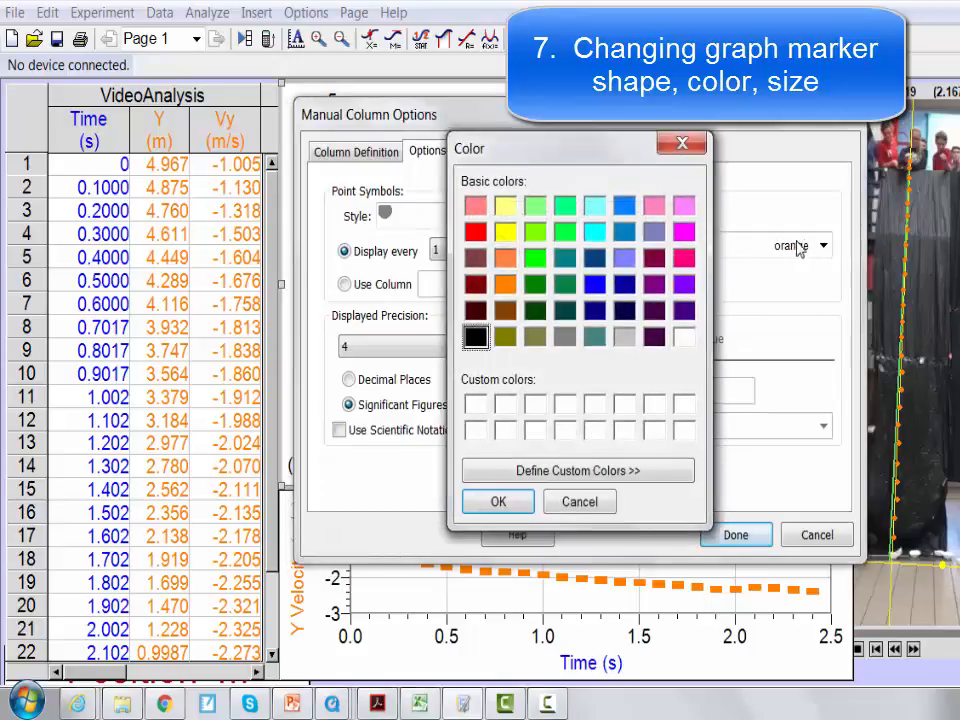
click(475, 233)
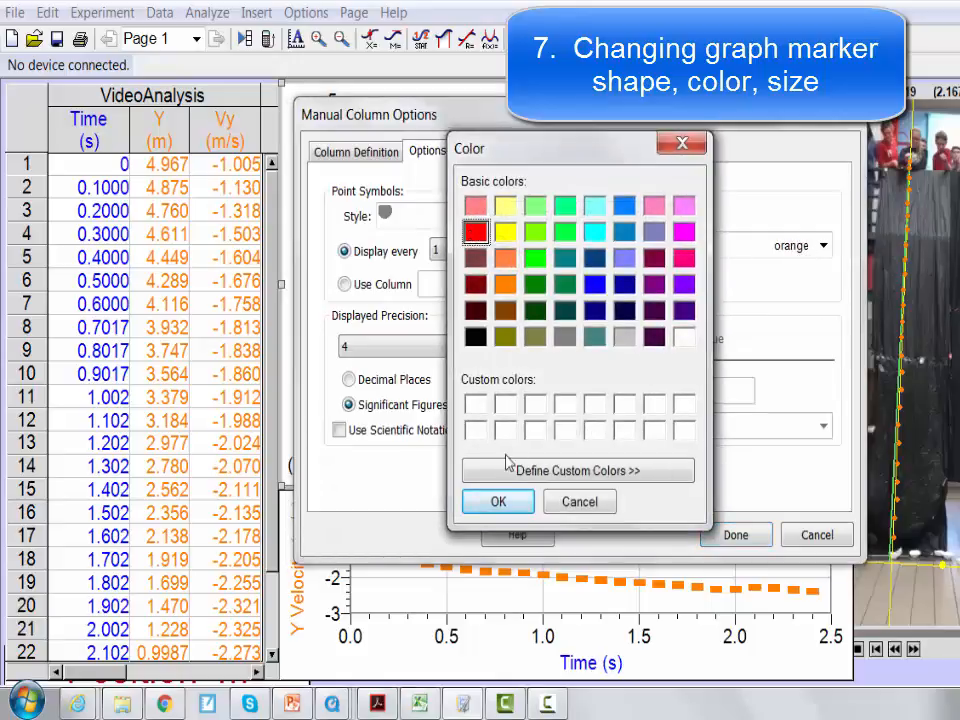
click(503, 502)
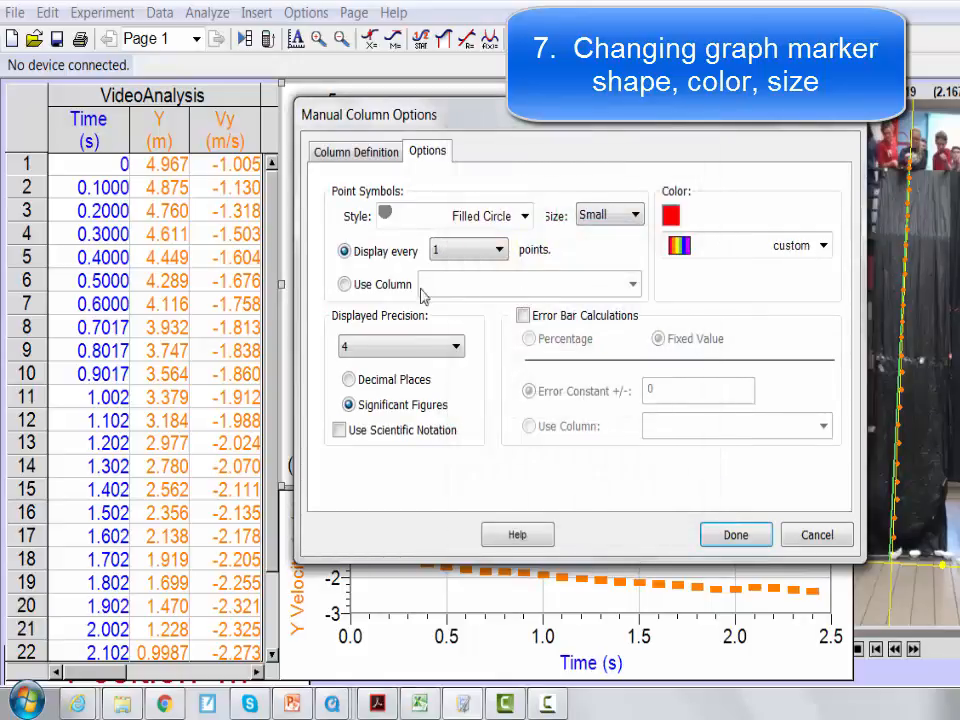
click(750, 544)
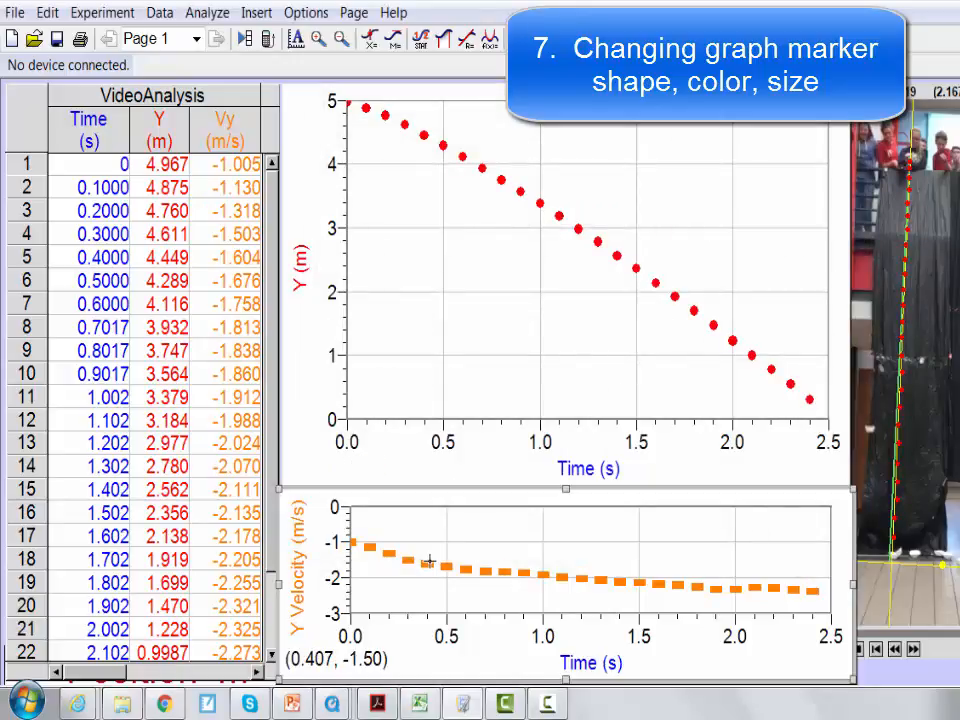
Step: Change the point symbol style of the VideoAnalysis Y Velocity column to Filled Circle
right_click(431, 566)
mouse_move(503, 317)
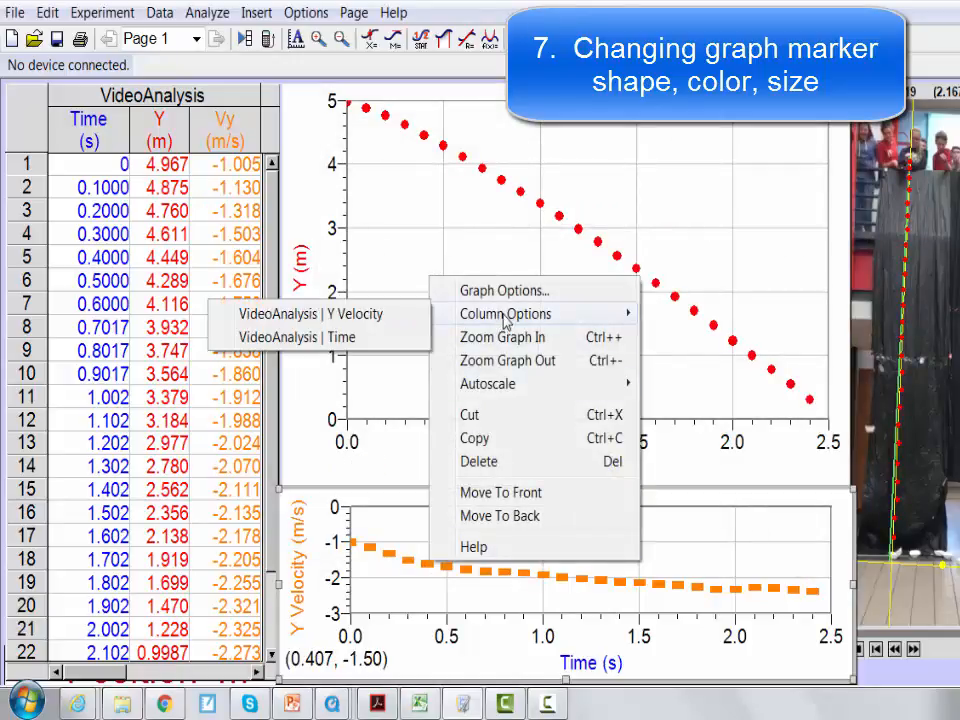
click(362, 316)
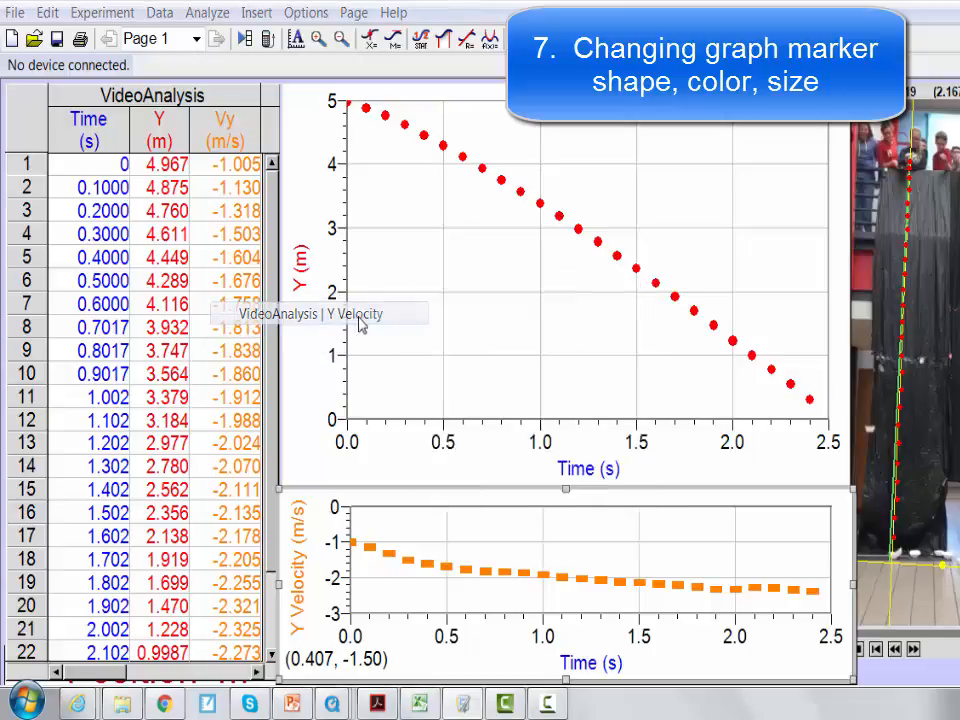
click(432, 152)
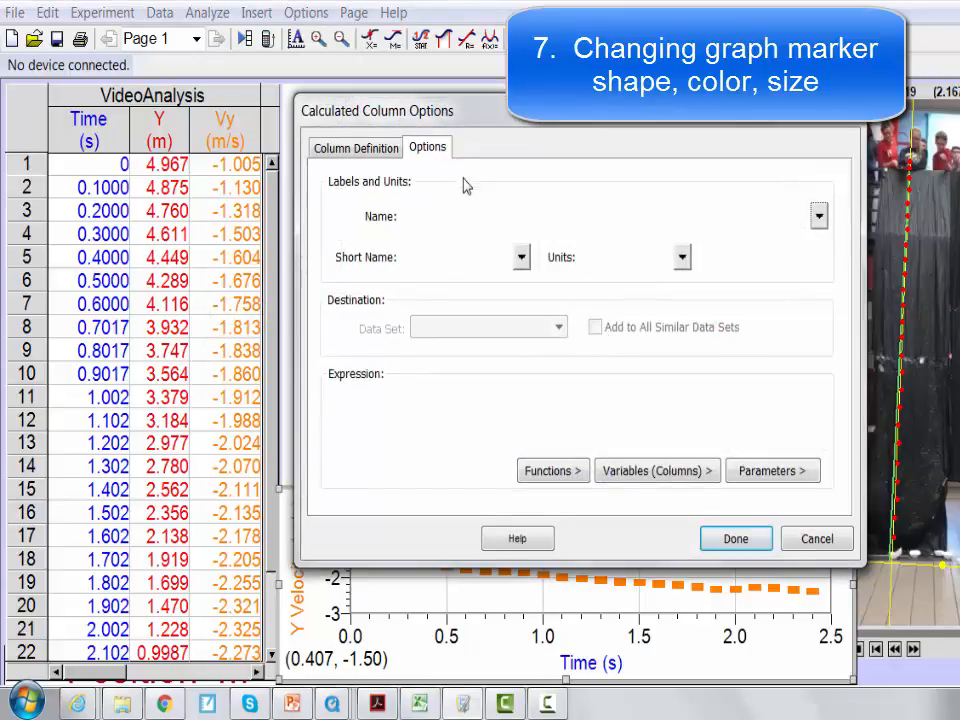
click(522, 214)
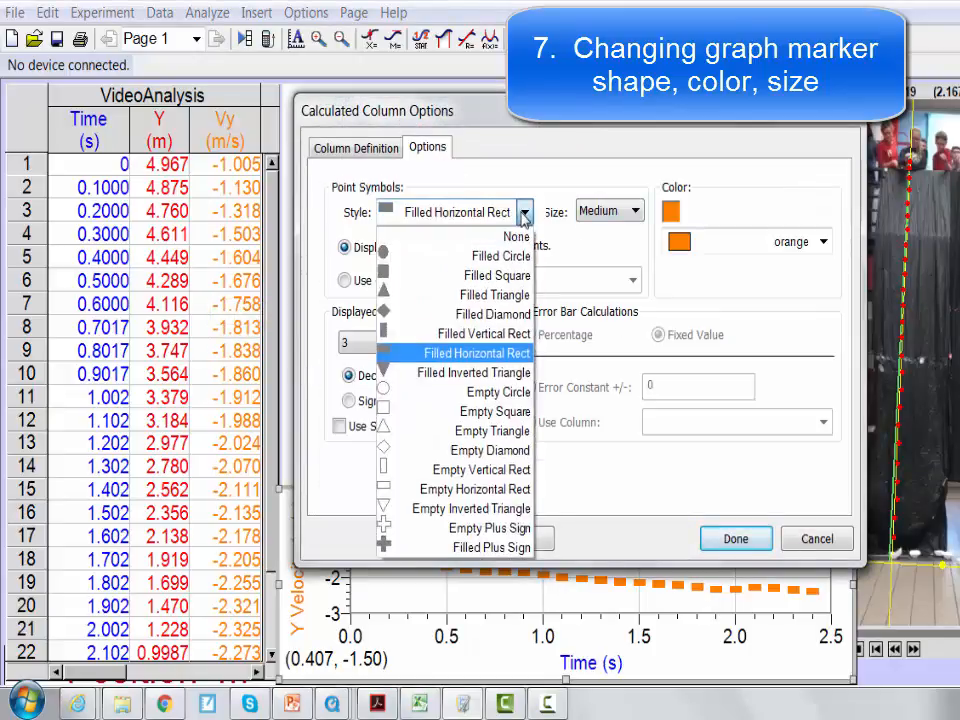
click(457, 259)
Step: Color the Y Velocity column basic red and set its point symbol size to Small
click(670, 211)
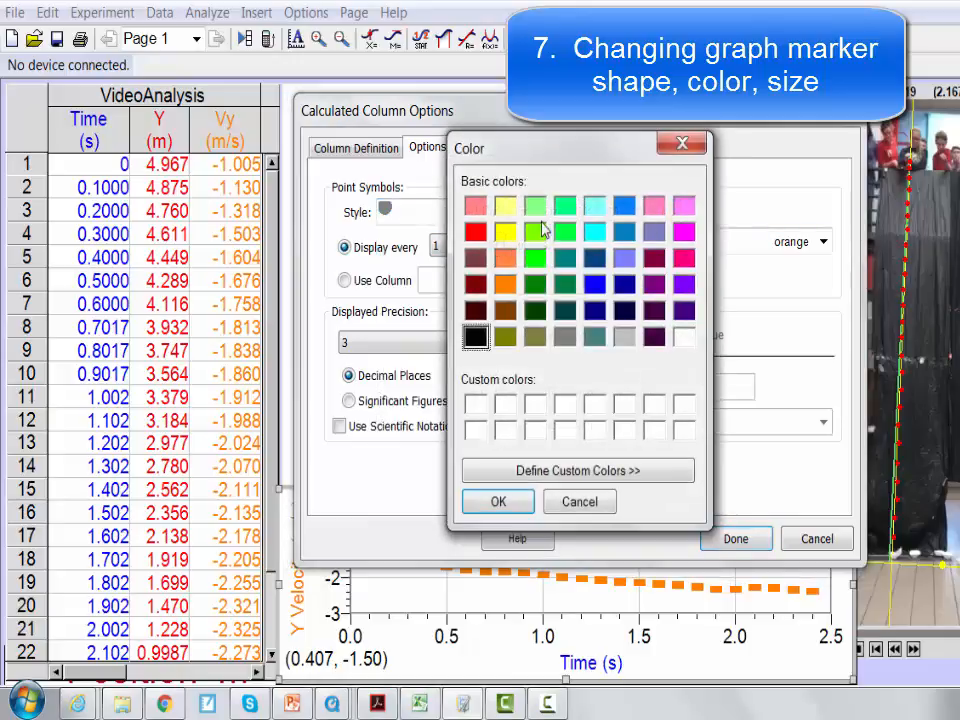
click(475, 232)
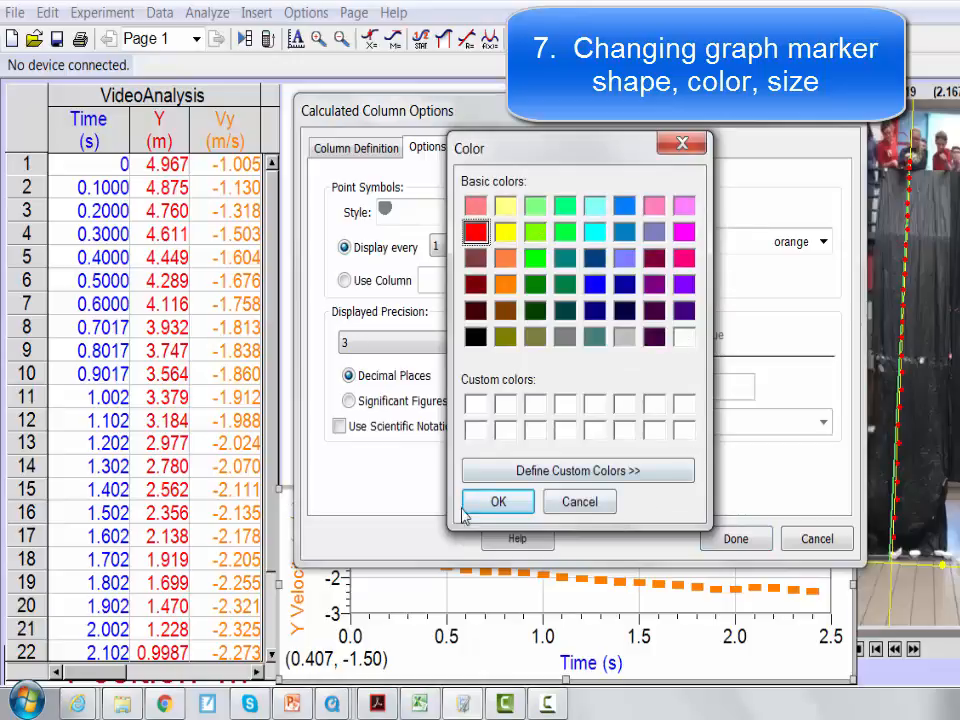
click(497, 501)
click(592, 212)
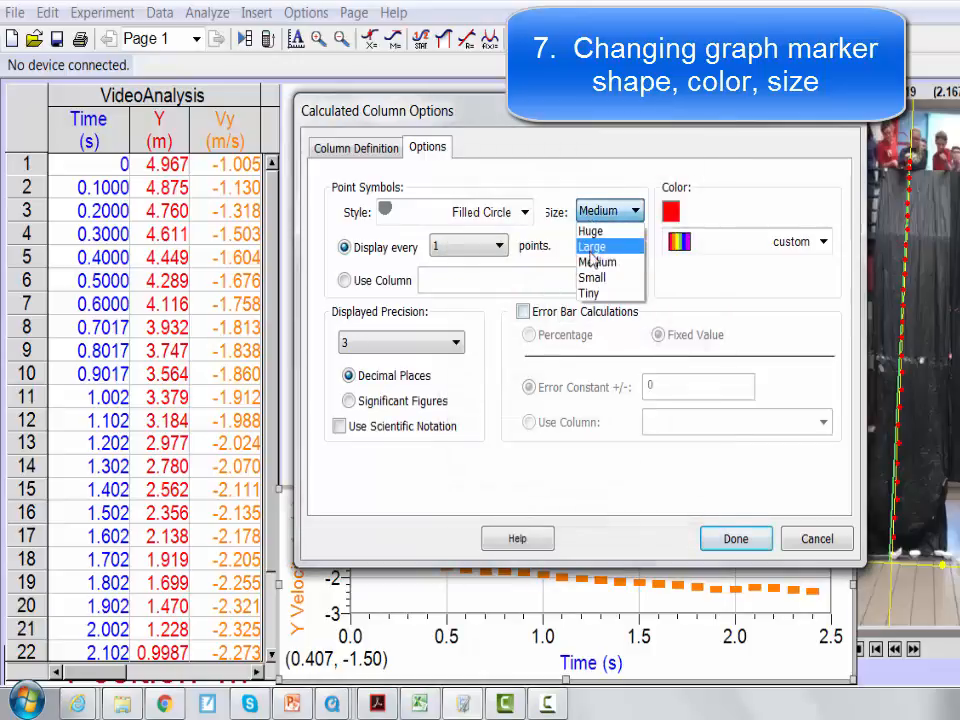
click(592, 277)
click(754, 545)
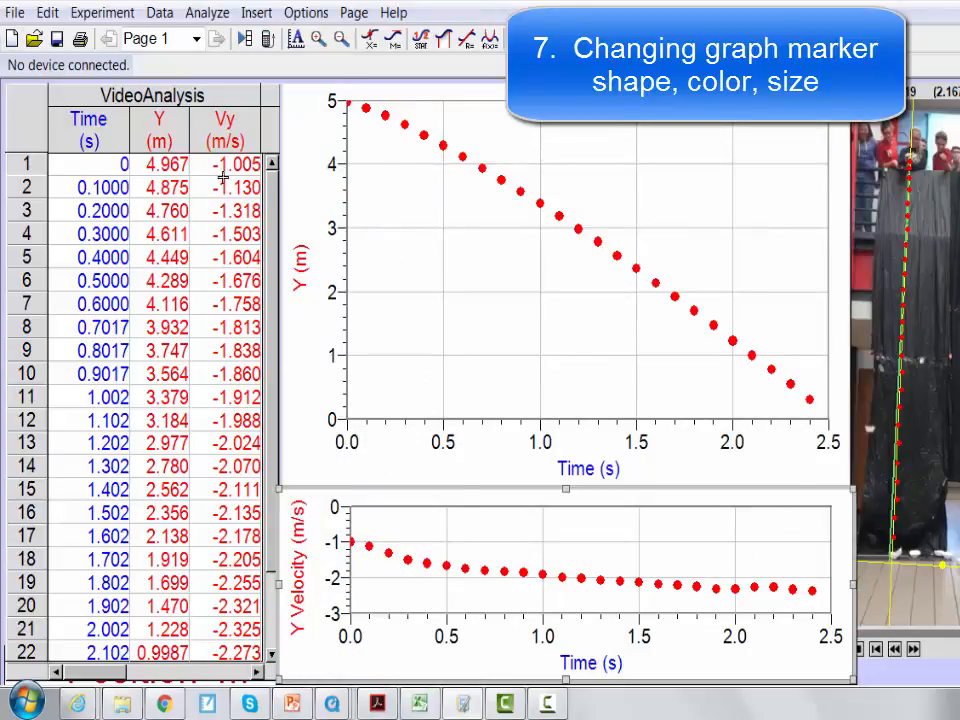
click(257, 672)
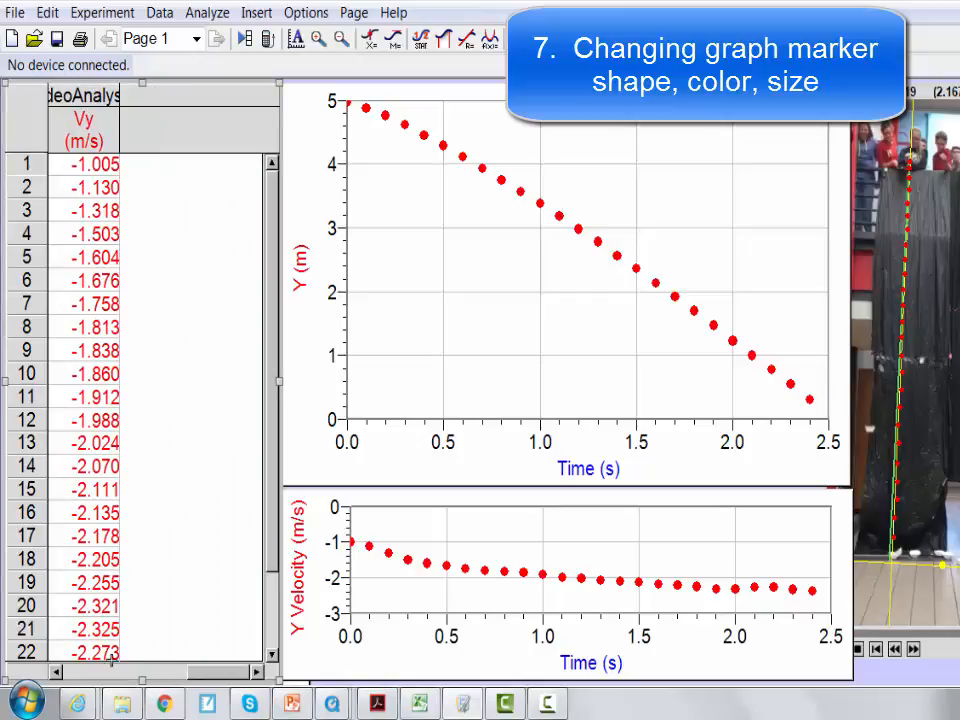
click(58, 672)
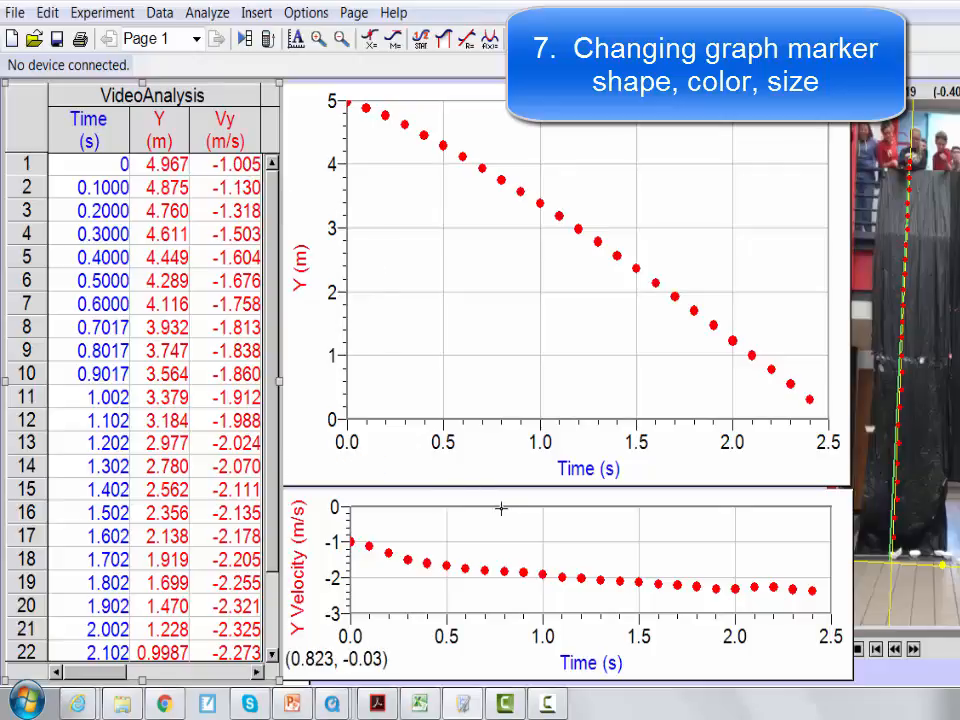
click(258, 673)
click(258, 673)
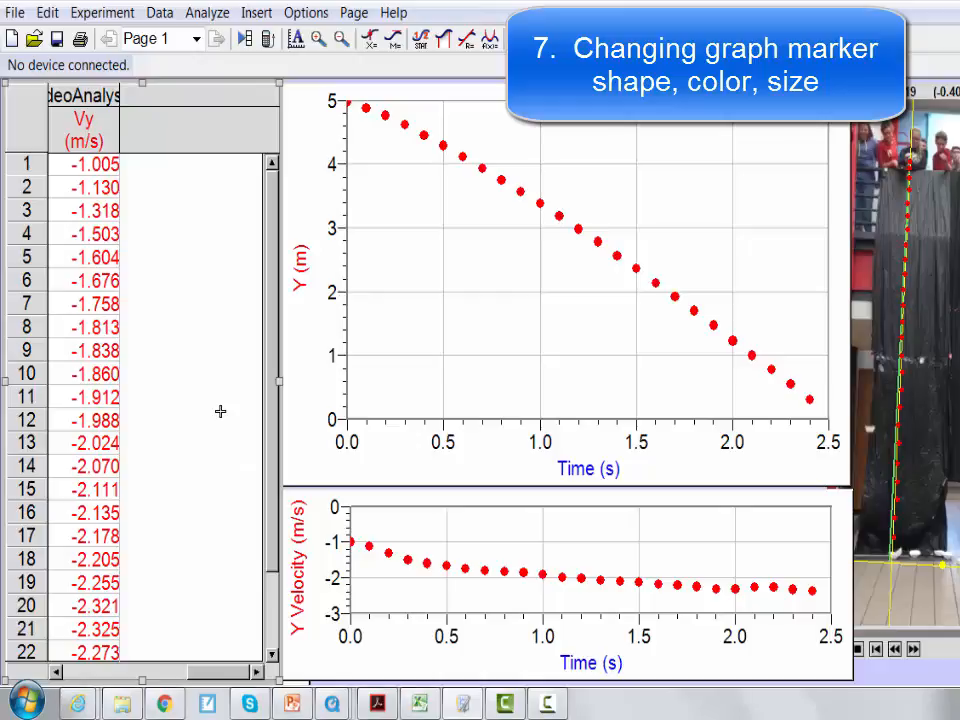
right_click(177, 329)
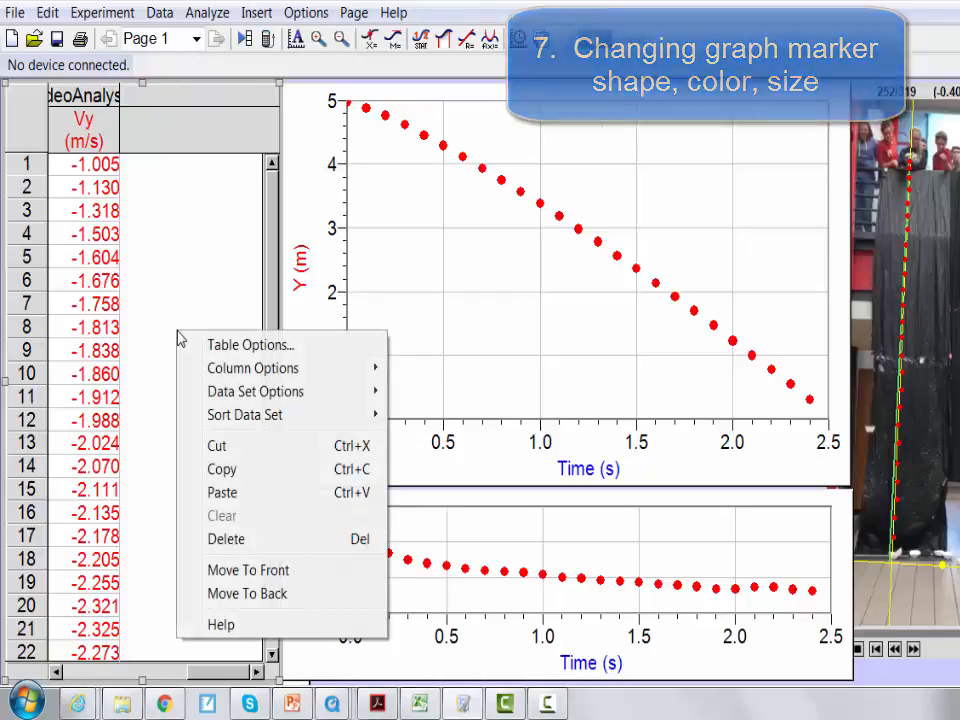
Step: Start a new calculated column named Y-Acceleration with the short name Ay
click(160, 13)
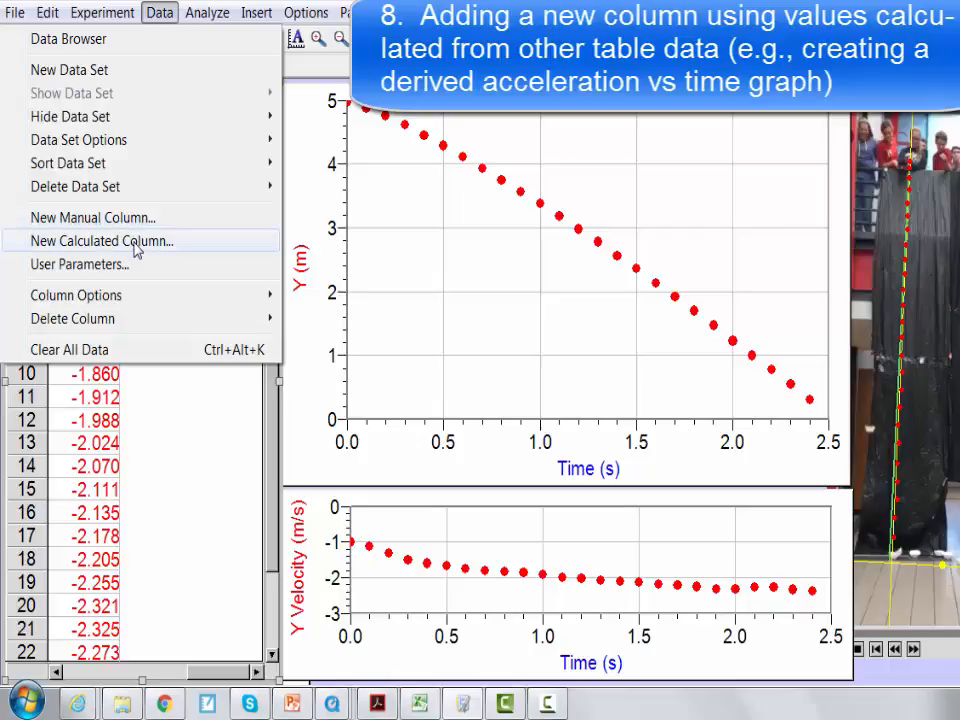
click(137, 244)
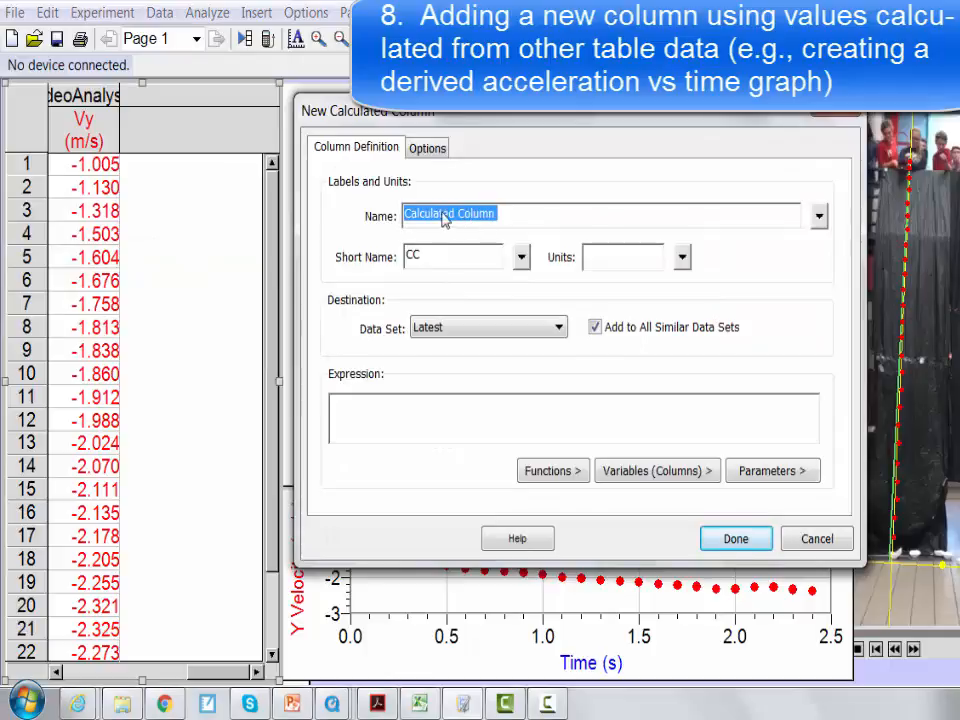
text(Y-Acc)
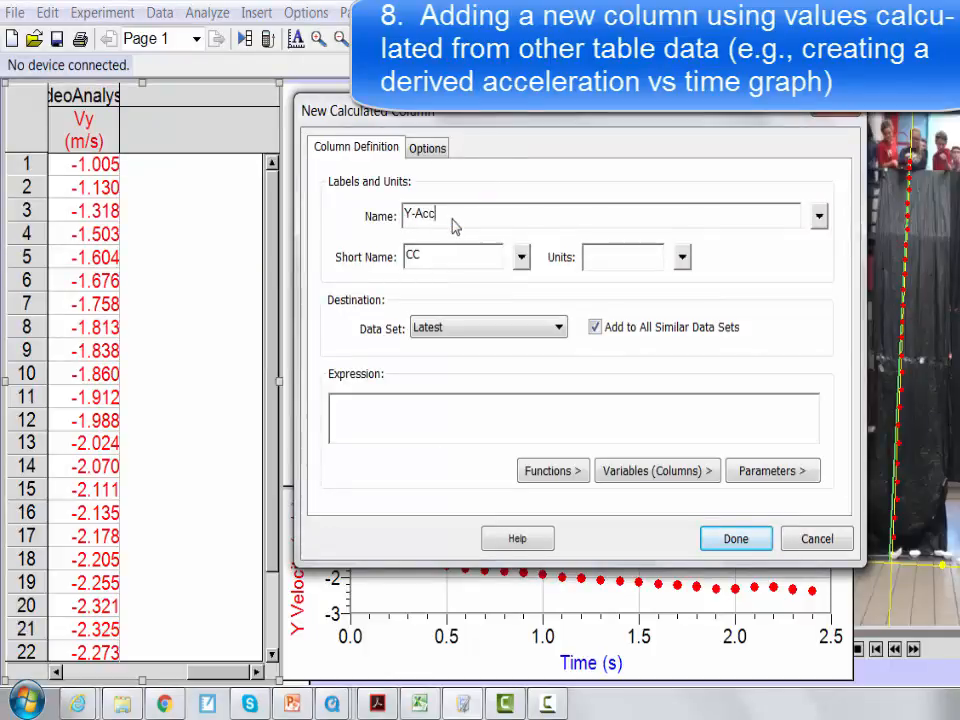
text(eleration)
drag(432, 253, 404, 258)
text(Ay)
Step: Set the new column's units to (m/s²), using a superscript 2 for the exponent
click(612, 258)
click(681, 260)
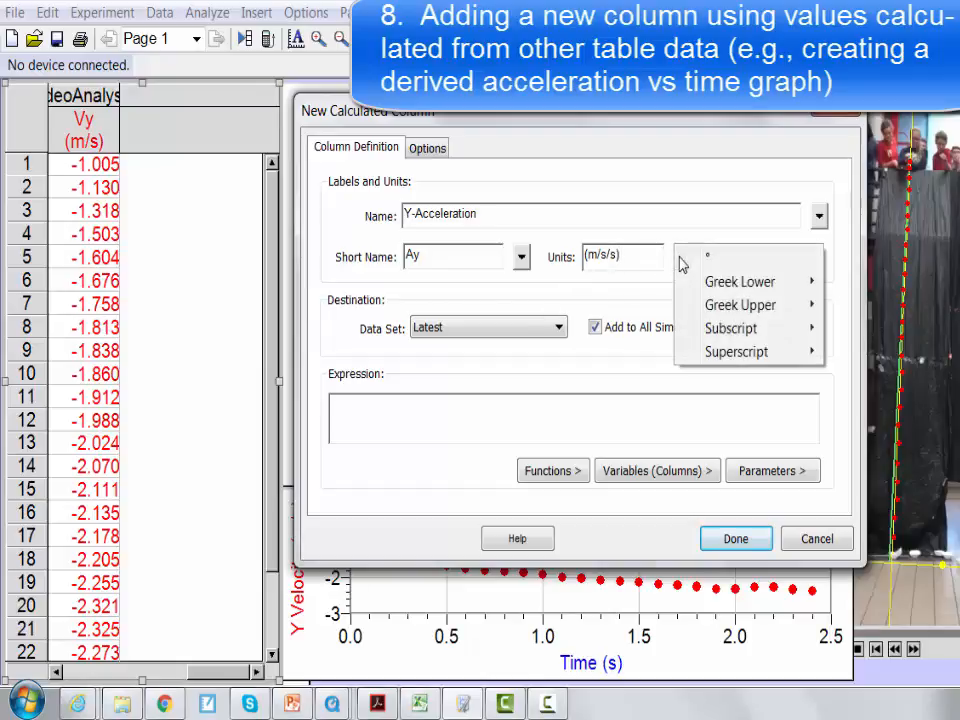
click(621, 257)
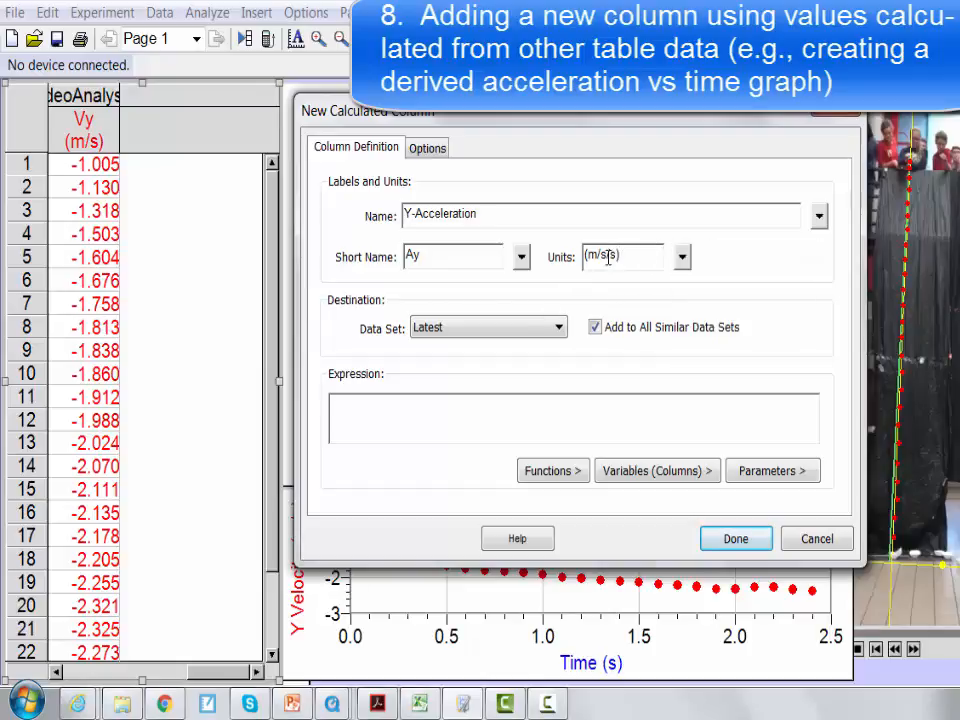
drag(606, 257, 619, 257)
text(2)
click(681, 257)
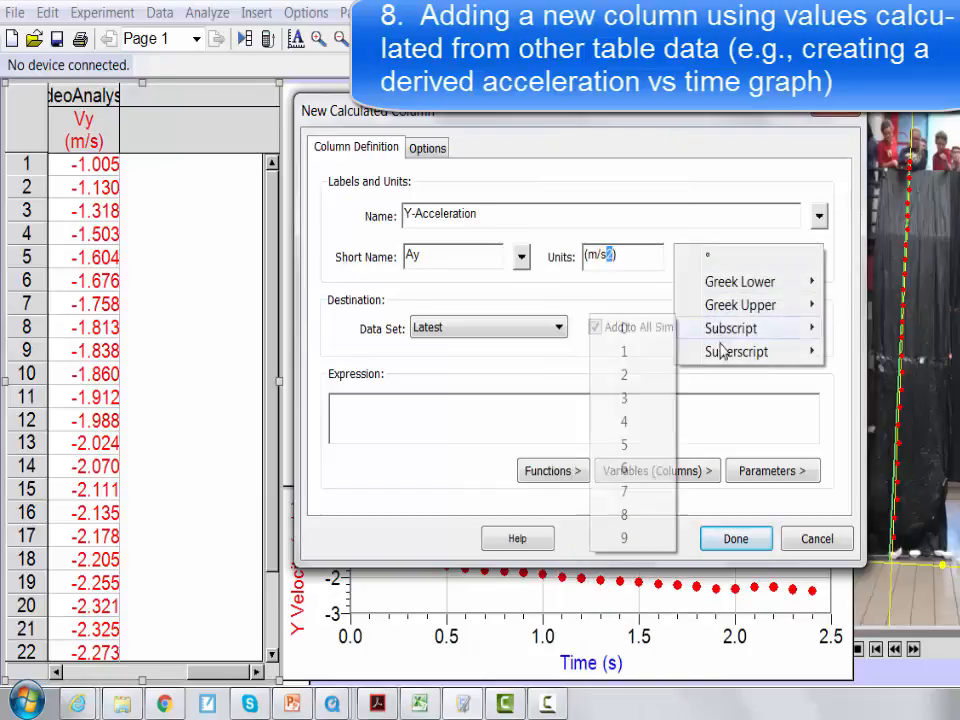
mouse_move(722, 352)
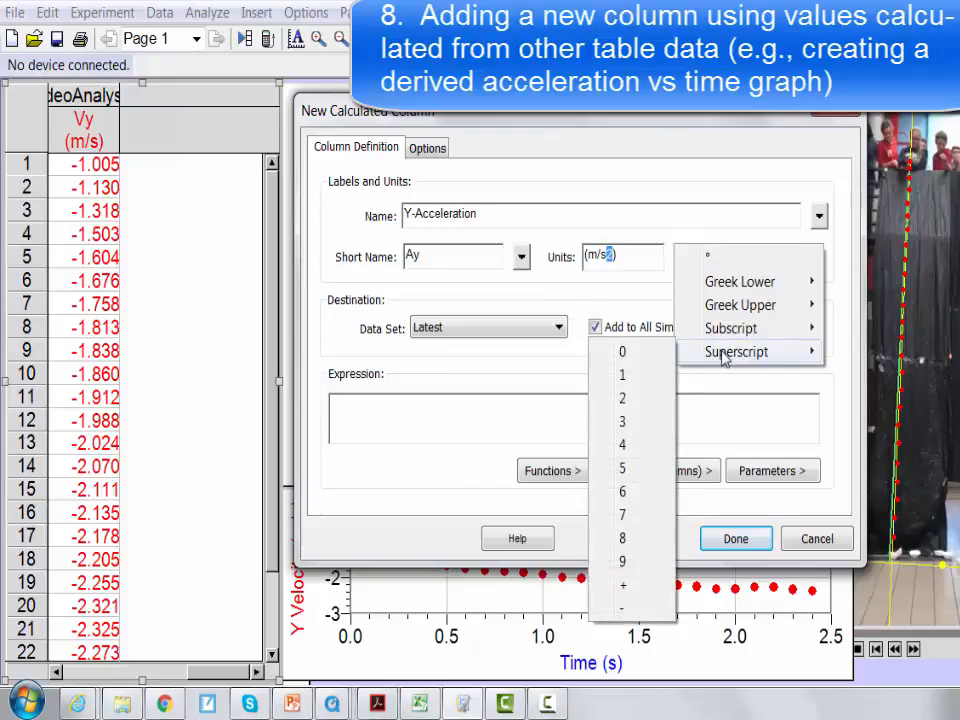
click(636, 399)
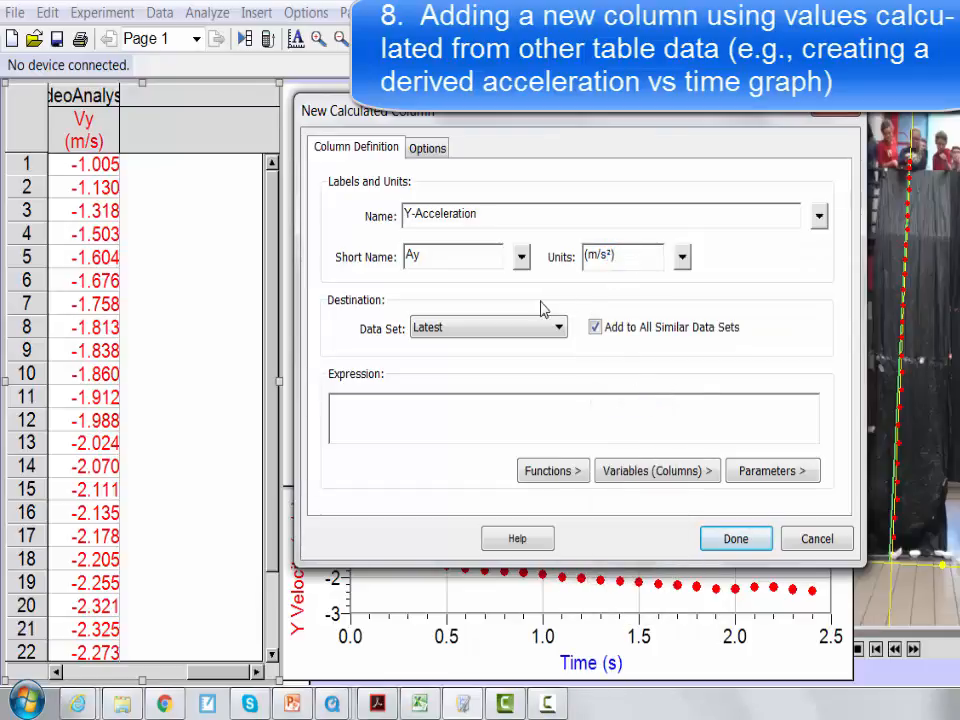
Step: Assign the column to the VideoAnalysis data set and enter the calculus function secondDerivative("Y") in its expression
click(518, 327)
click(457, 366)
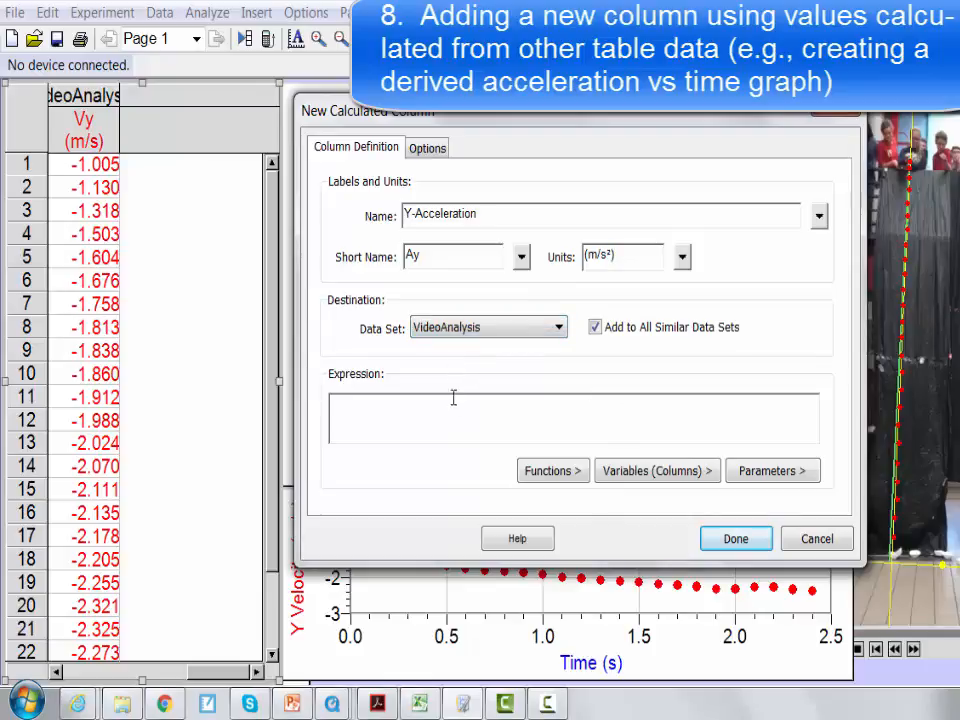
click(566, 471)
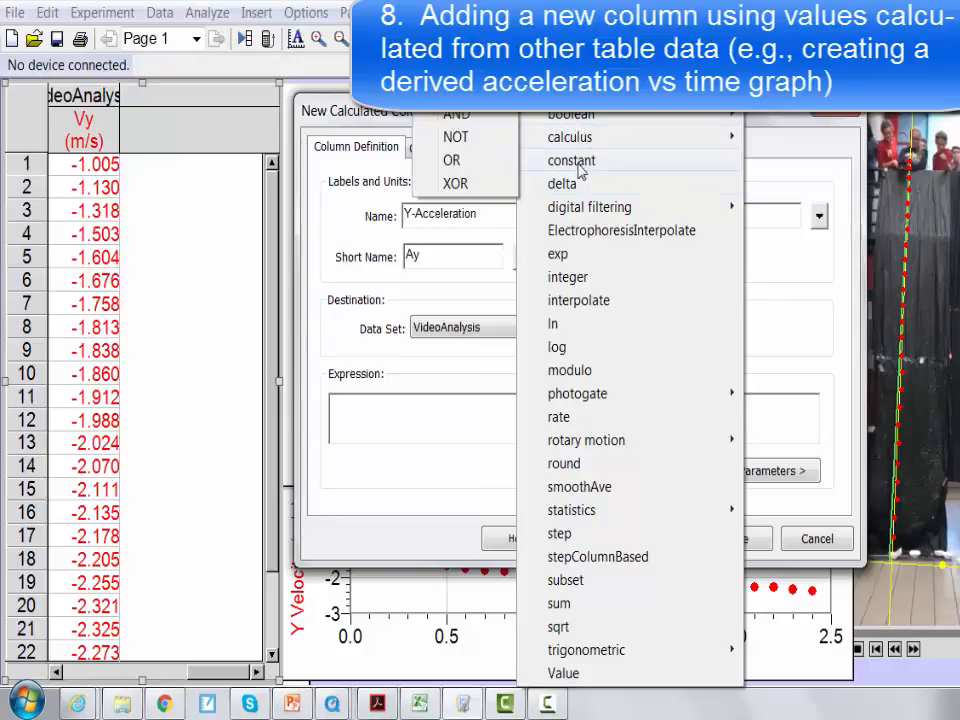
mouse_move(580, 148)
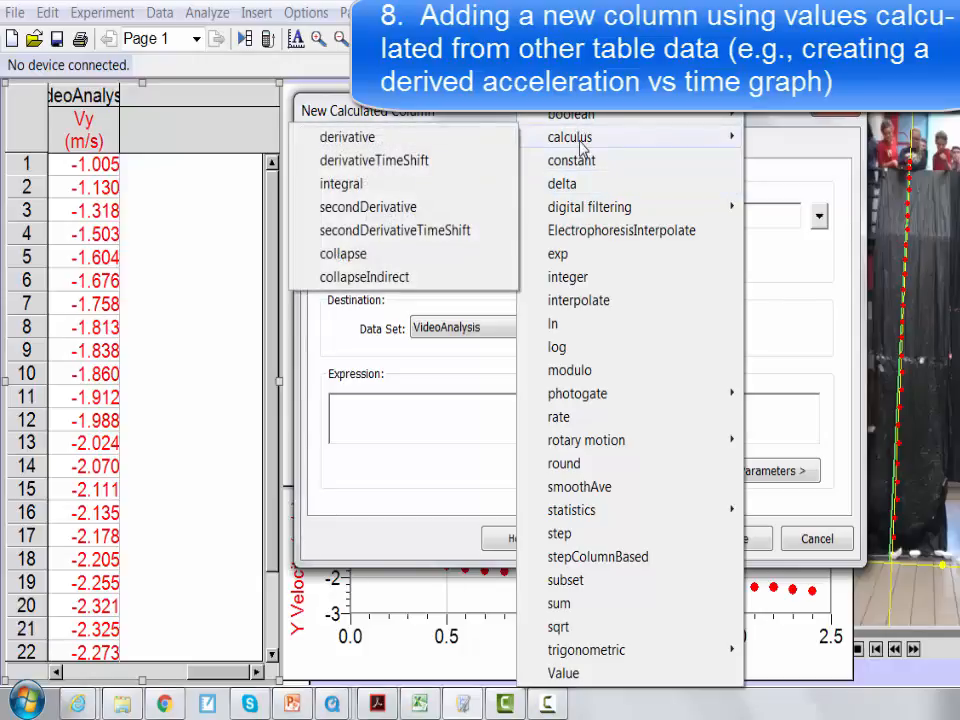
click(398, 208)
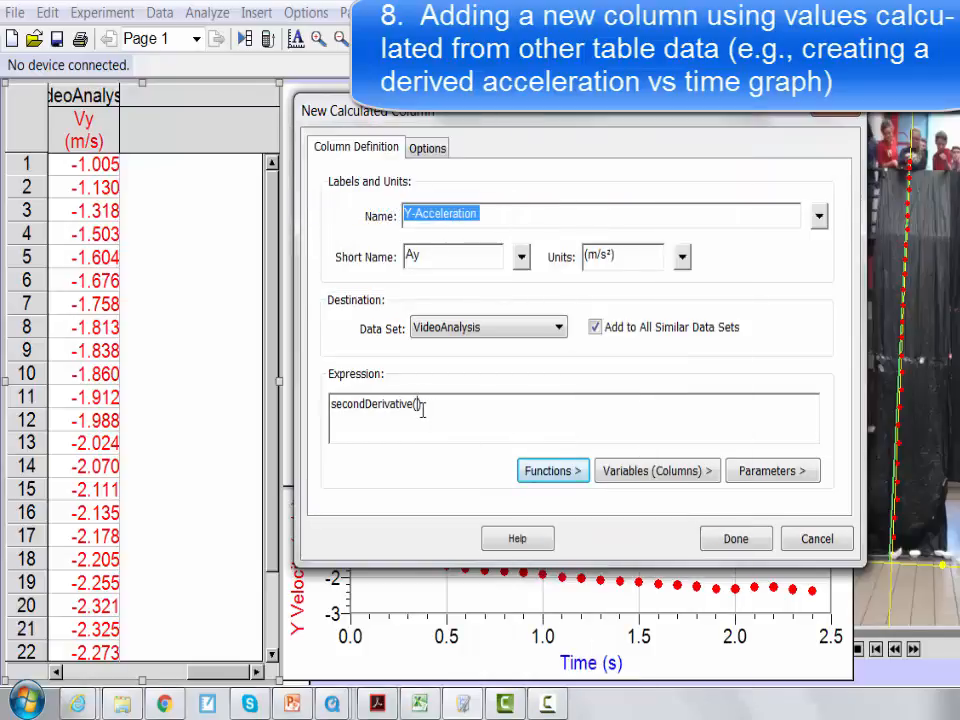
click(676, 477)
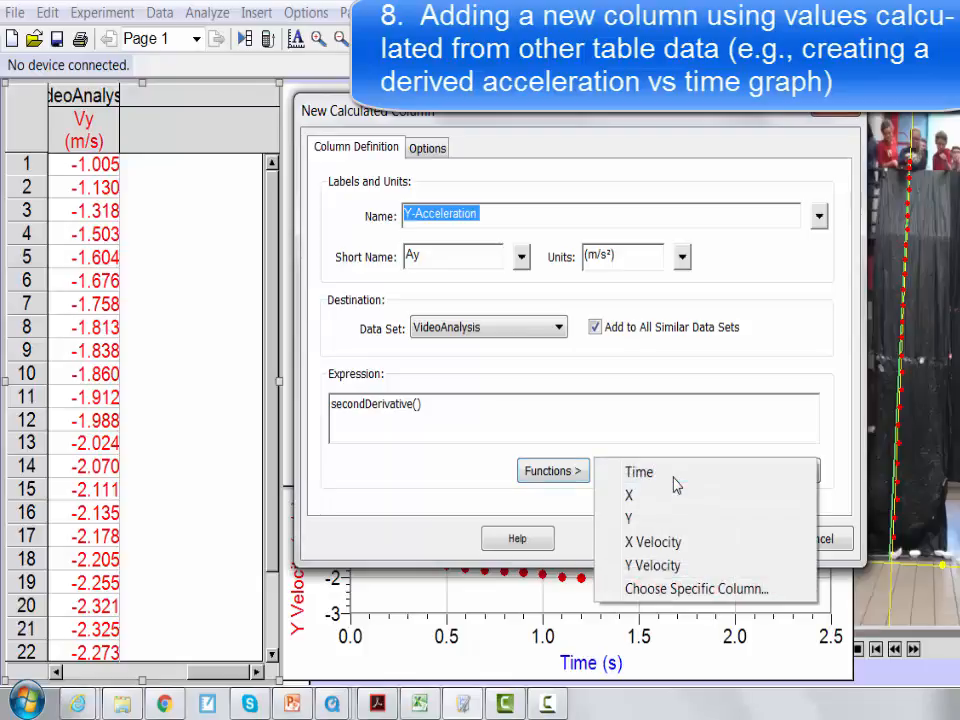
click(634, 519)
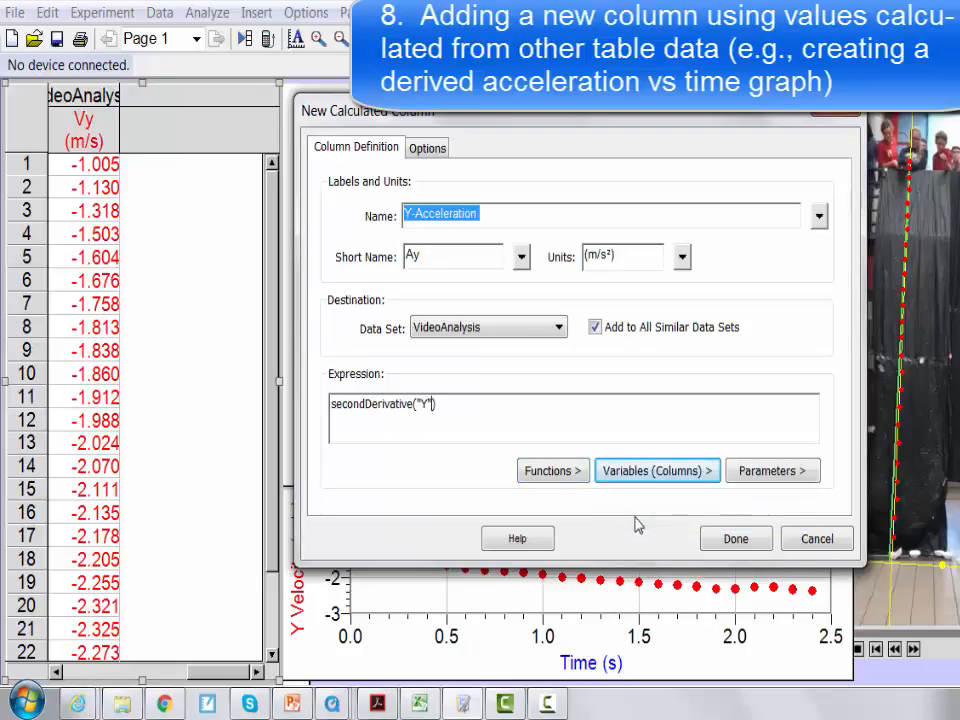
Step: Complete the expression as secondDerivative("Y","Time") and create the calculated column
text(,)
click(552, 473)
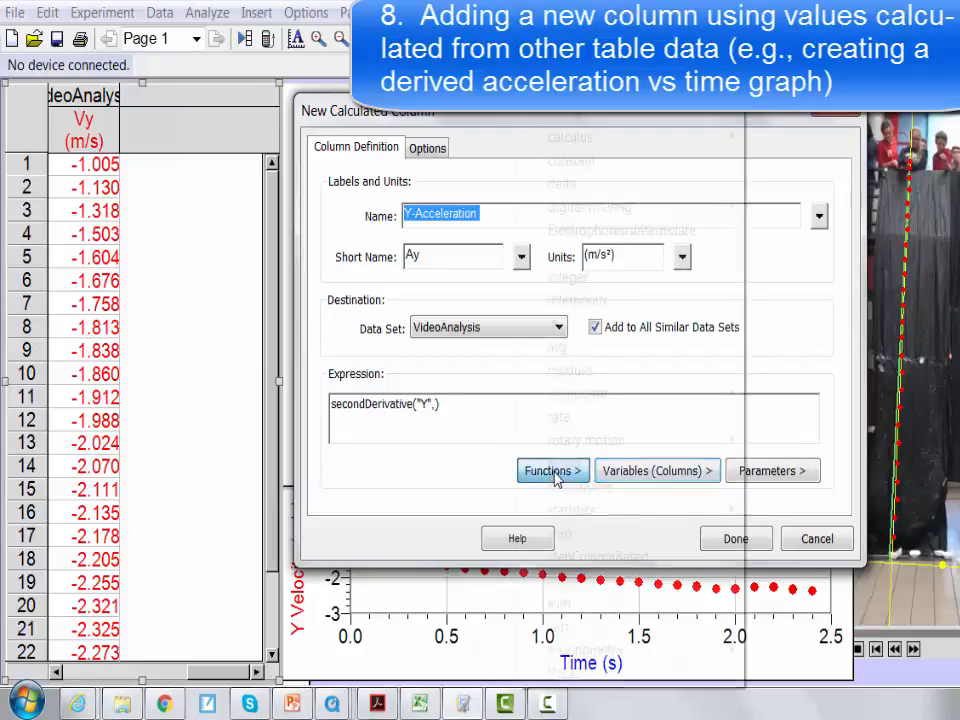
click(475, 480)
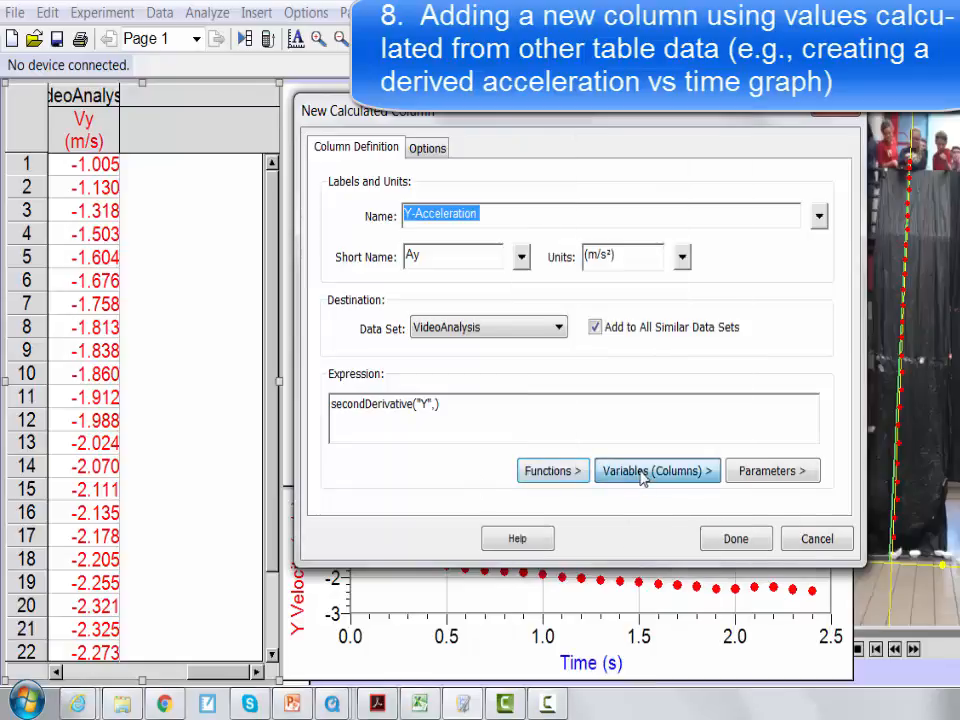
click(641, 480)
click(649, 480)
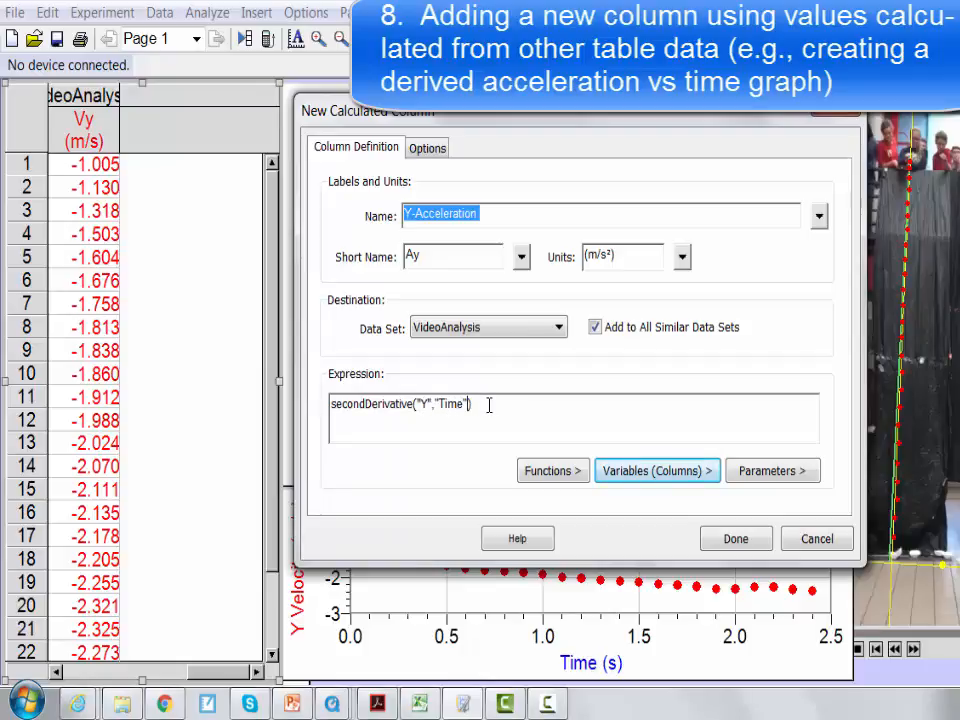
click(735, 540)
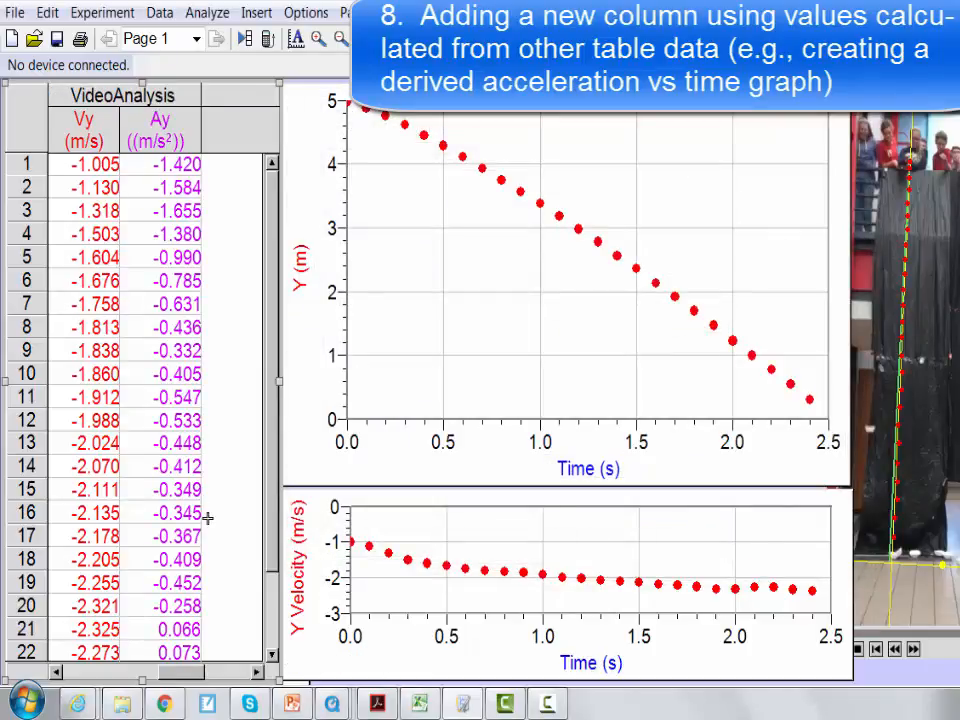
Step: Edit the VideoAnalysis Y-Acceleration column's units to m/s² by removing the surrounding parentheses
right_click(188, 133)
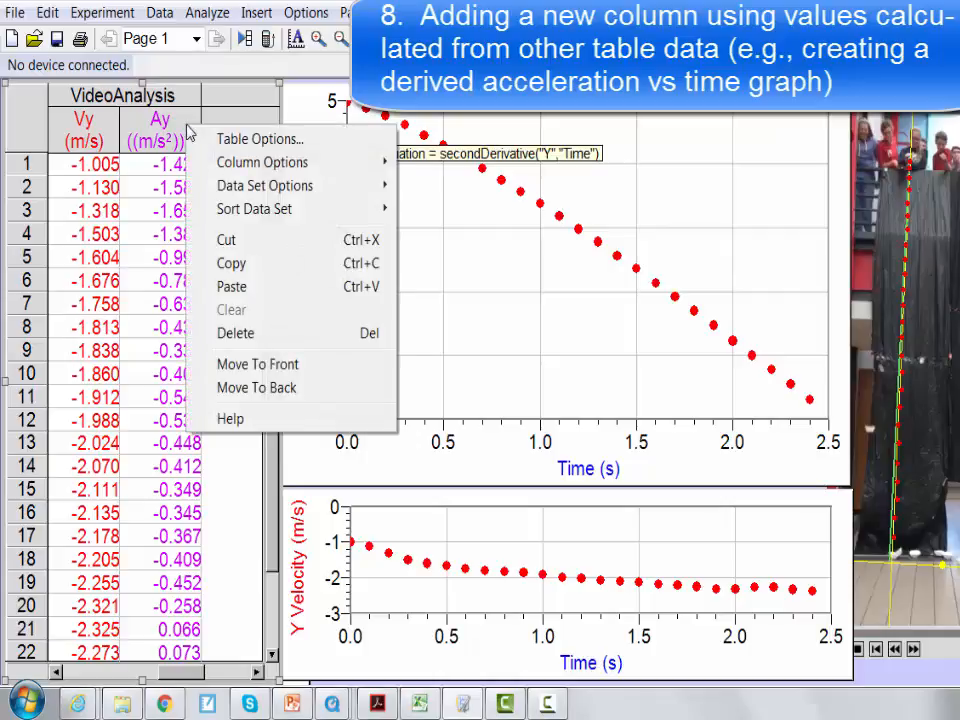
mouse_move(270, 163)
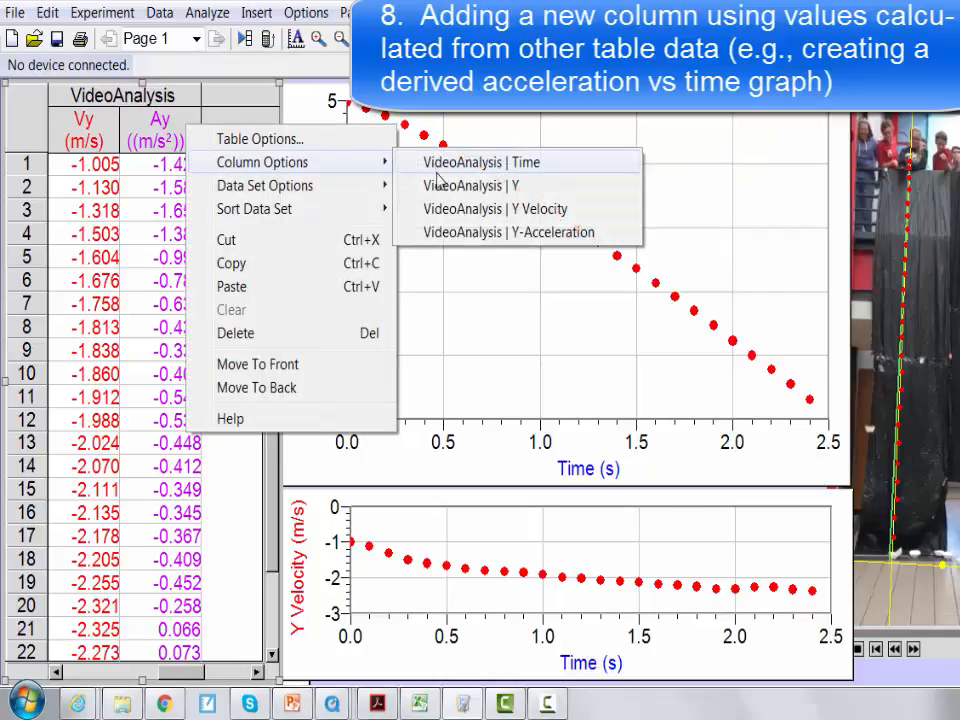
click(450, 233)
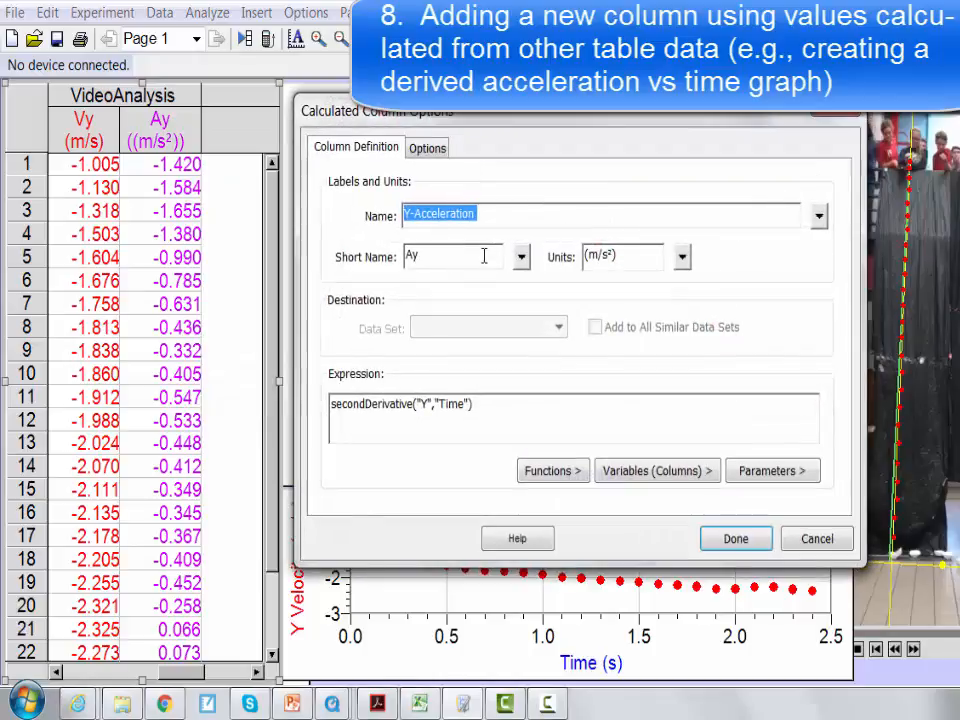
click(621, 256)
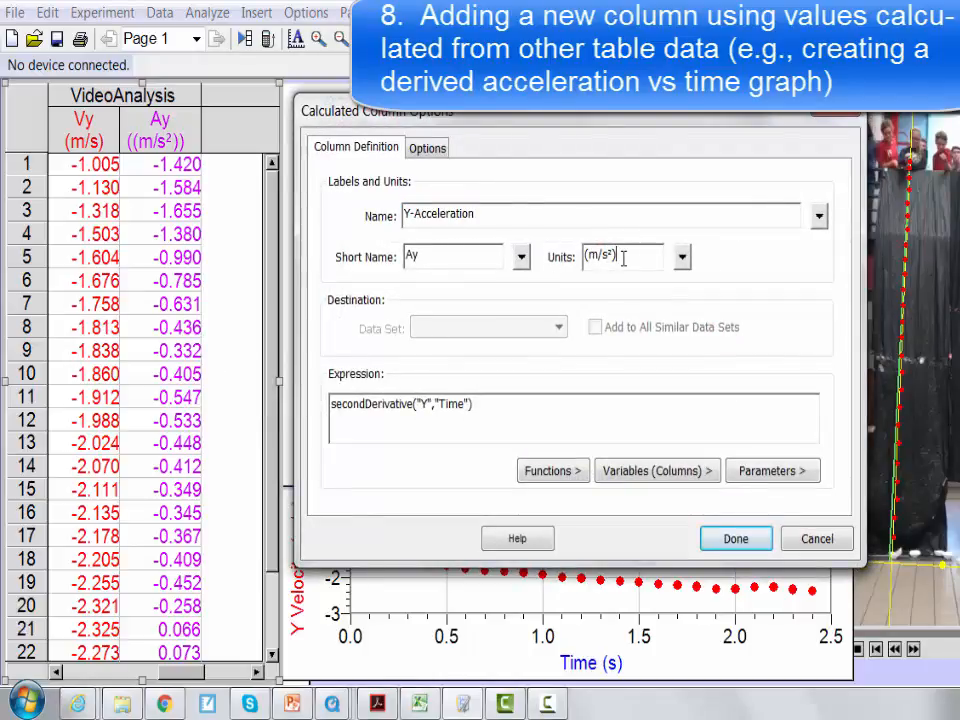
key(BackSpace)
click(592, 257)
key(BackSpace)
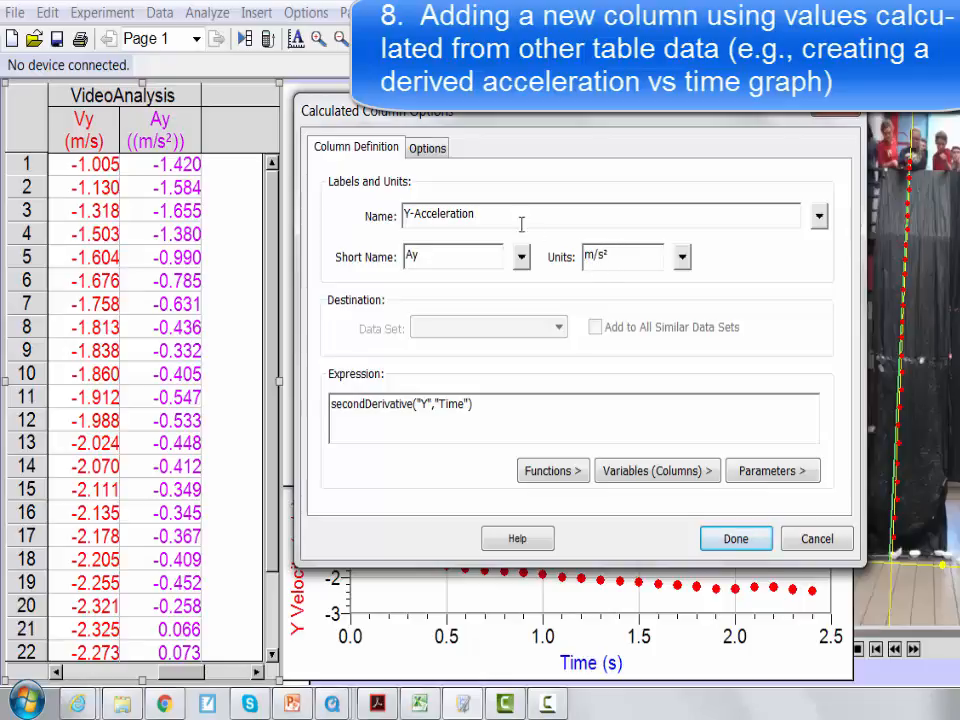
Step: Set the Y-Acceleration column's point symbols to Filled Circle style and Small size
click(427, 149)
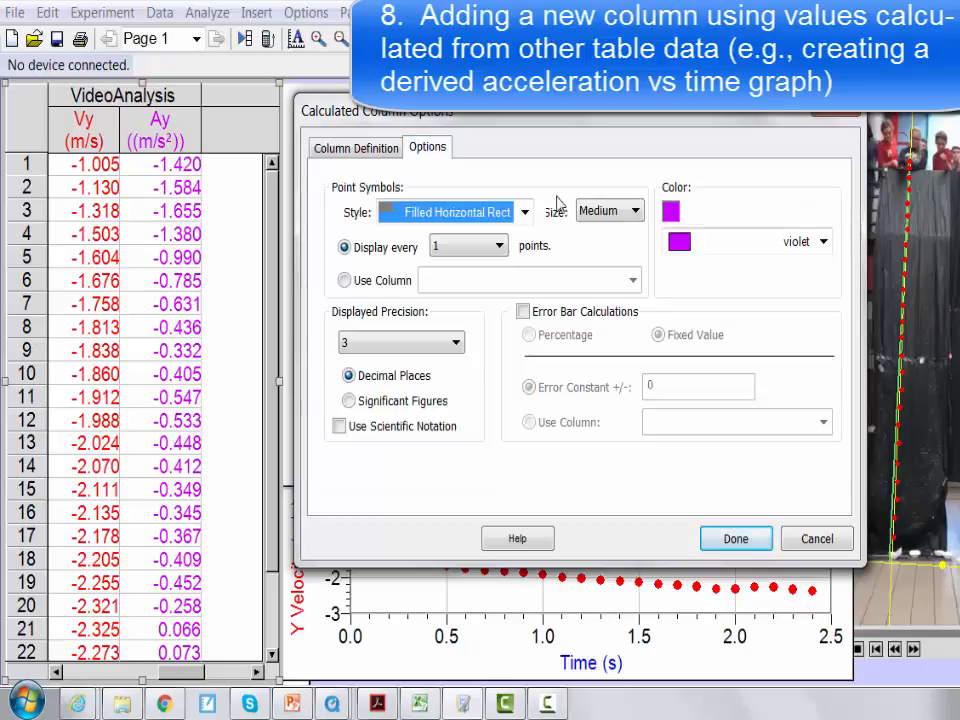
click(396, 214)
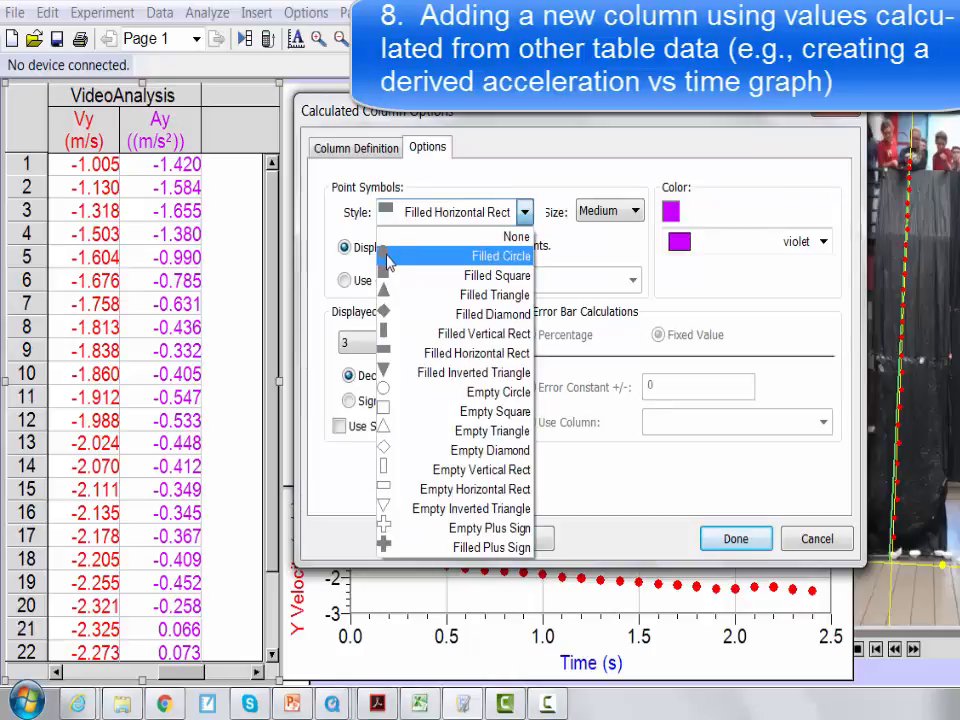
click(388, 258)
click(630, 212)
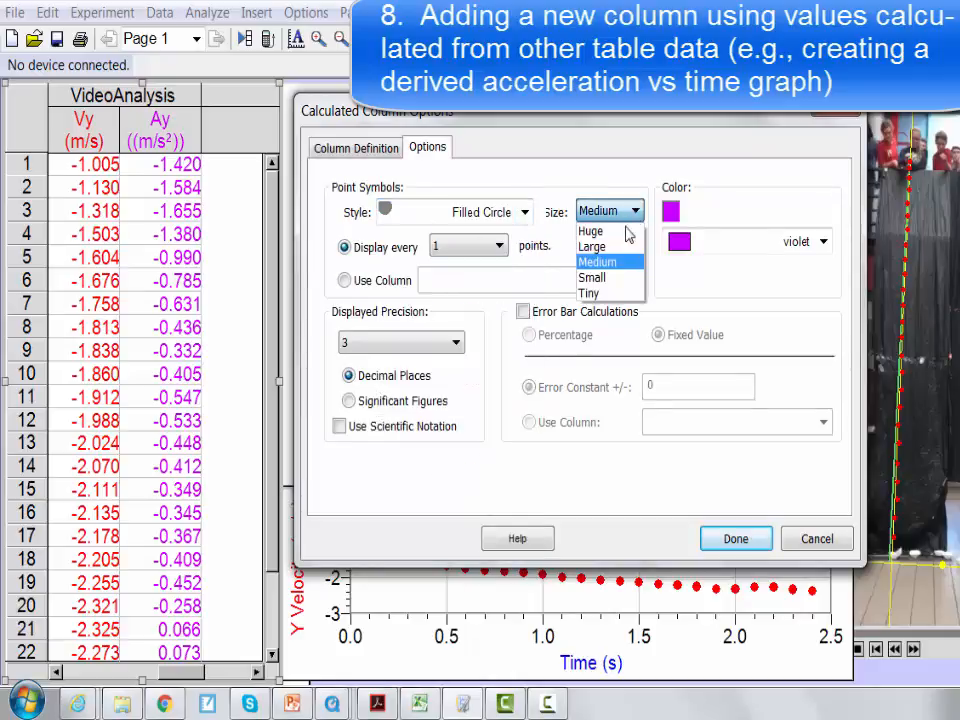
click(610, 278)
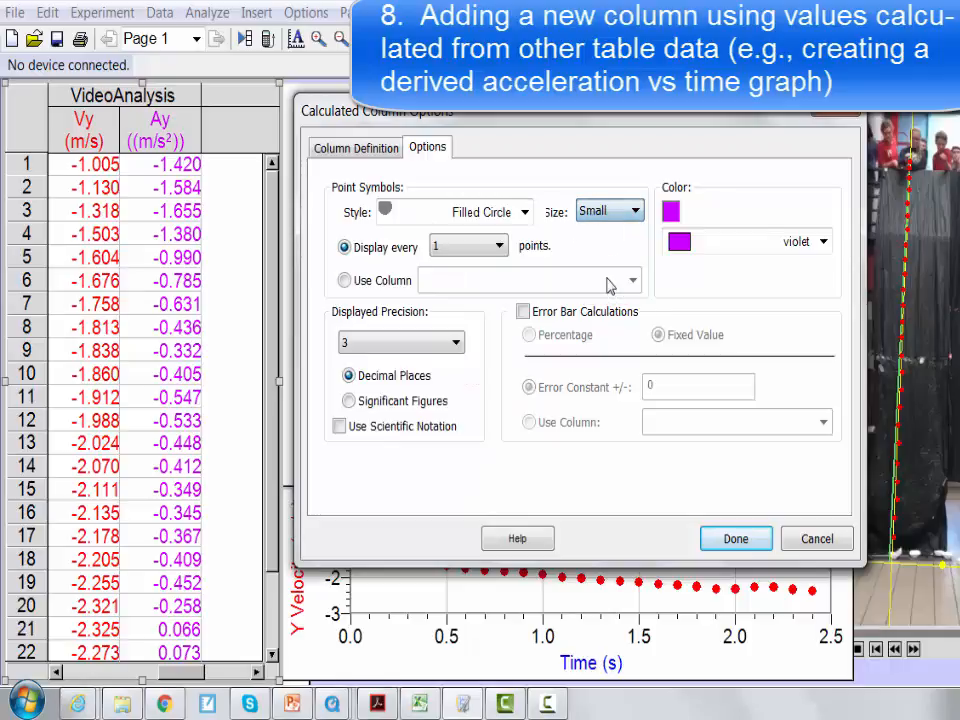
Step: Color the Y-Acceleration column basic red and apply the column options
click(670, 212)
click(475, 232)
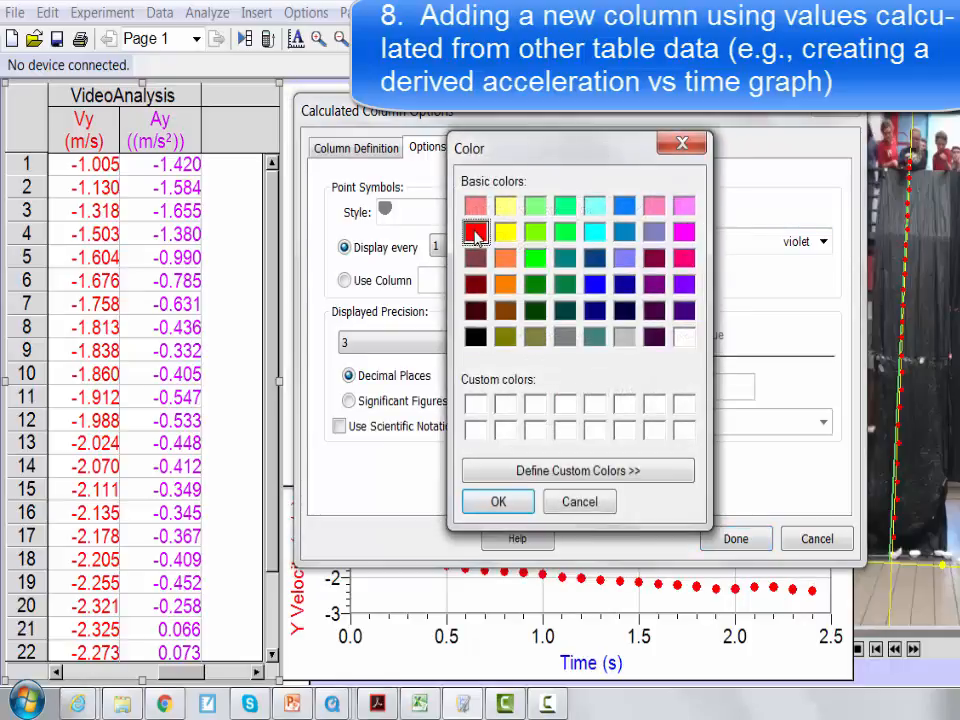
click(498, 502)
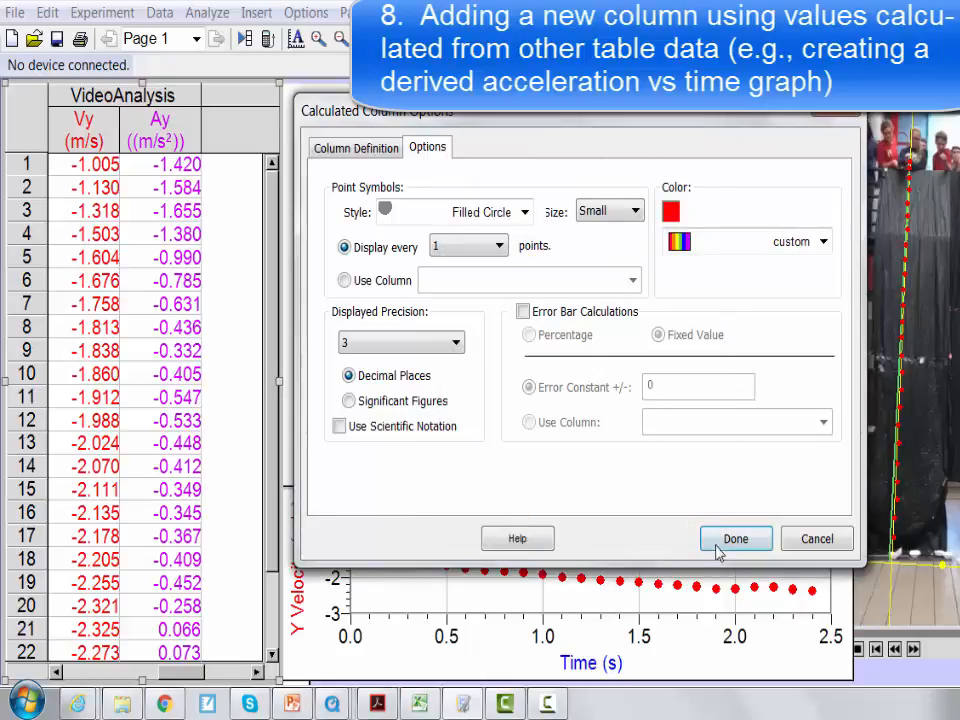
click(735, 541)
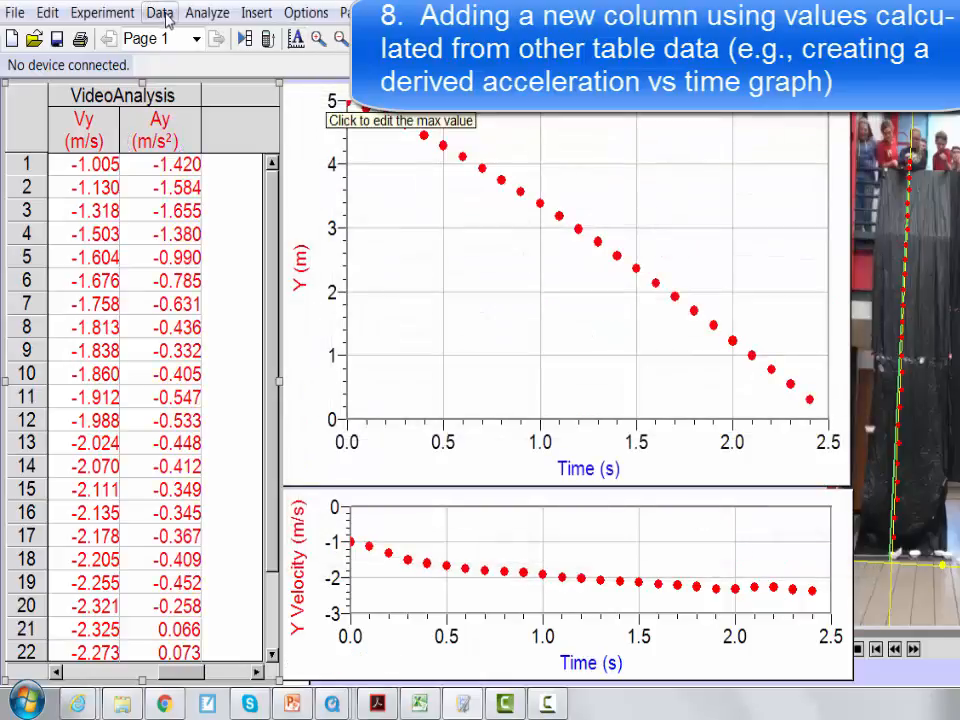
Step: Insert a new graph and open the axis options for its vertical axis
click(255, 13)
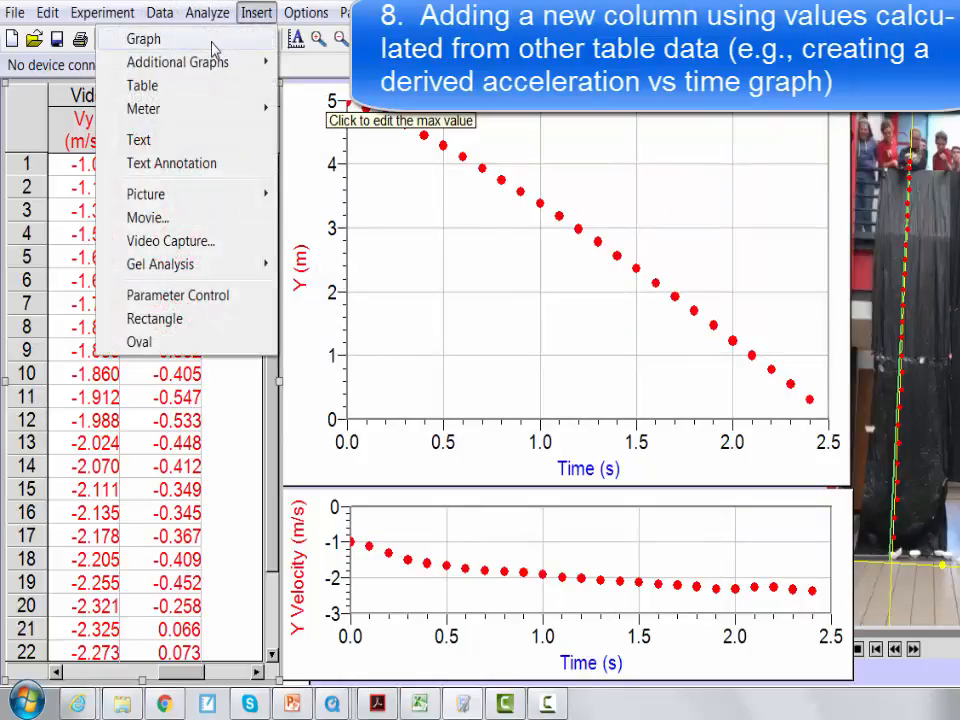
click(143, 39)
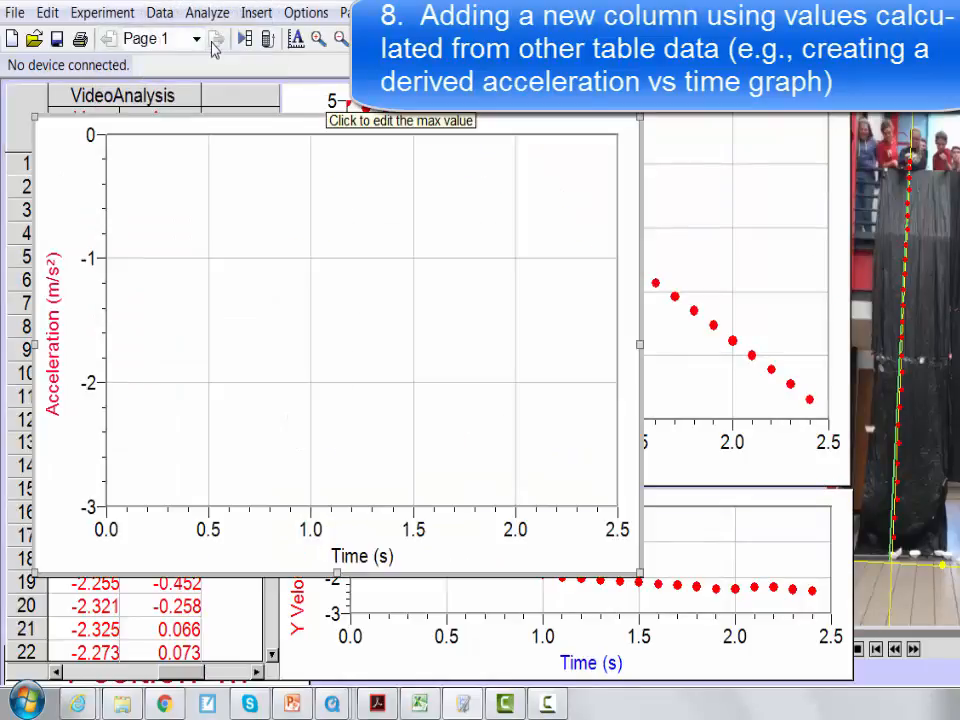
right_click(58, 298)
click(92, 318)
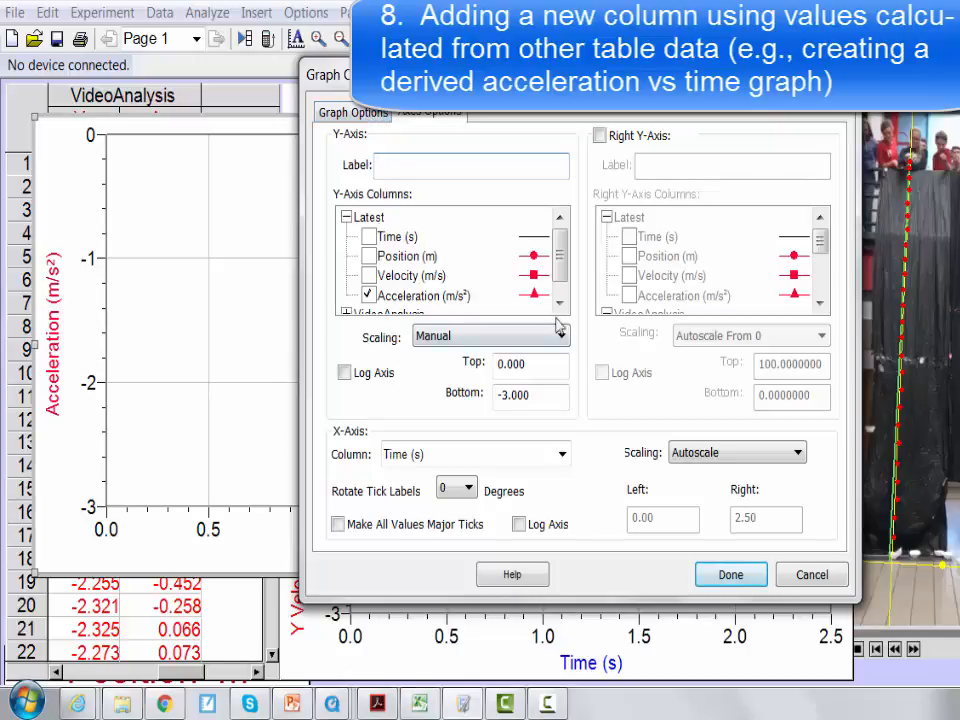
Step: Plot the VideoAnalysis Y-Acceleration column on the new graph instead of the Latest data set's Acceleration column
click(561, 305)
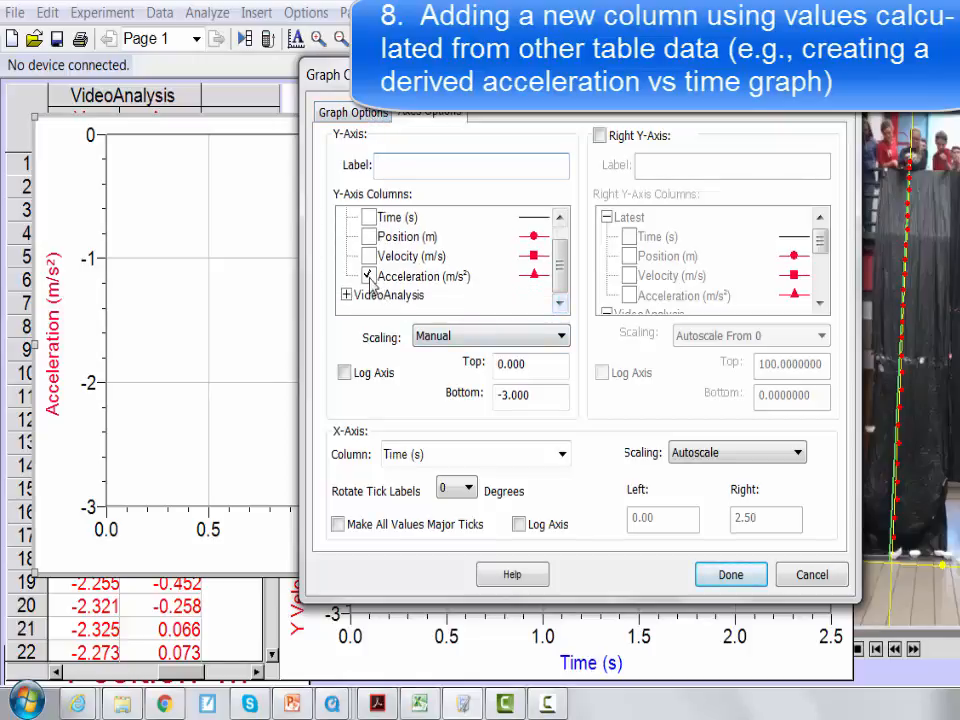
click(346, 295)
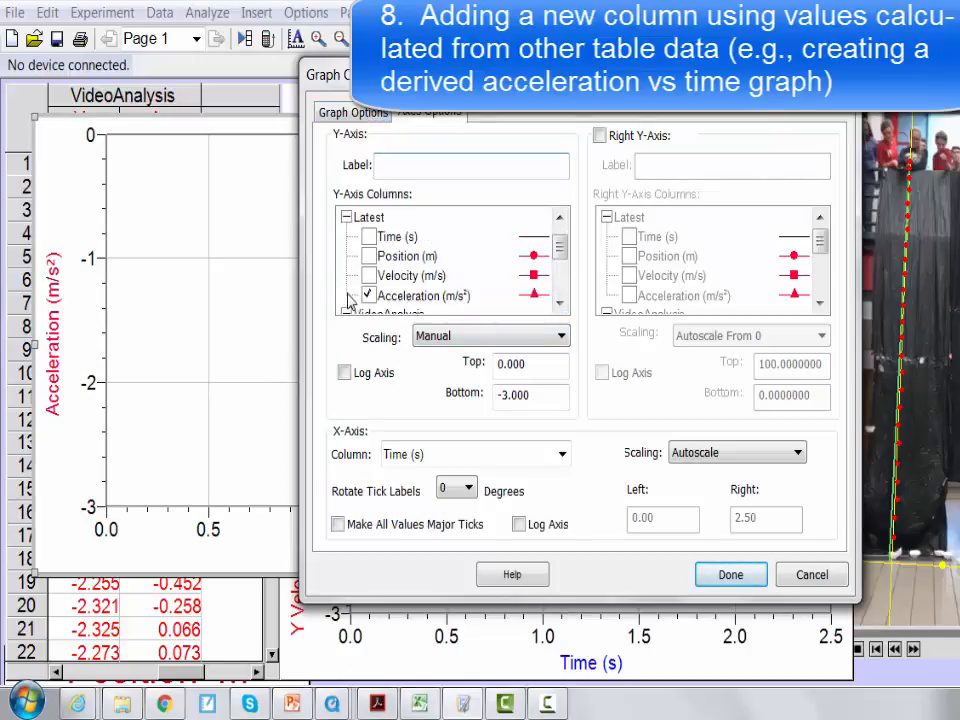
click(560, 217)
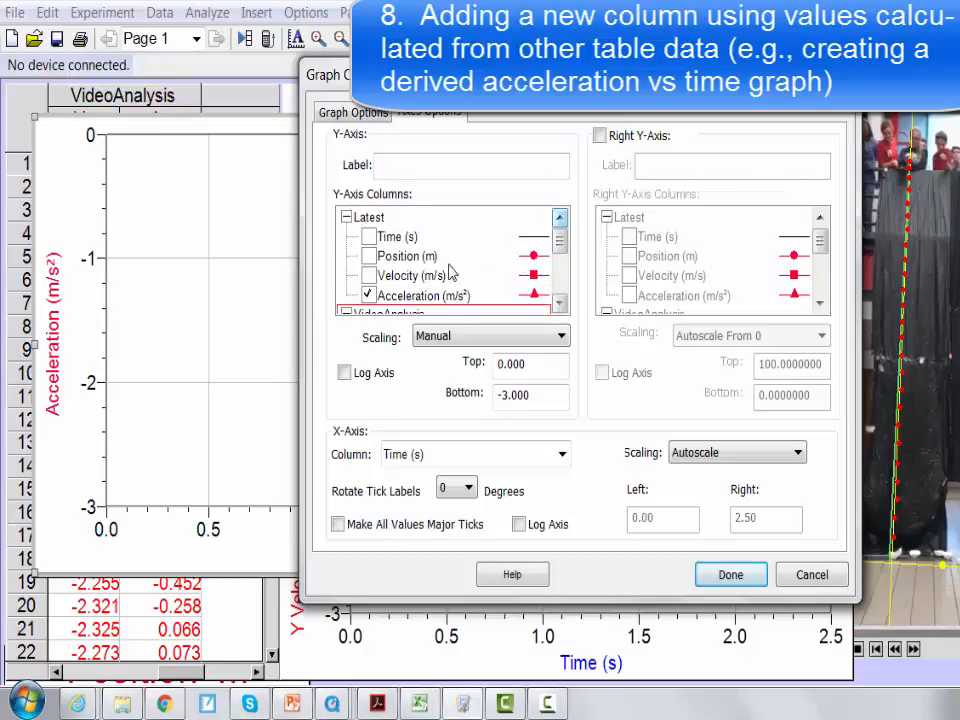
click(398, 298)
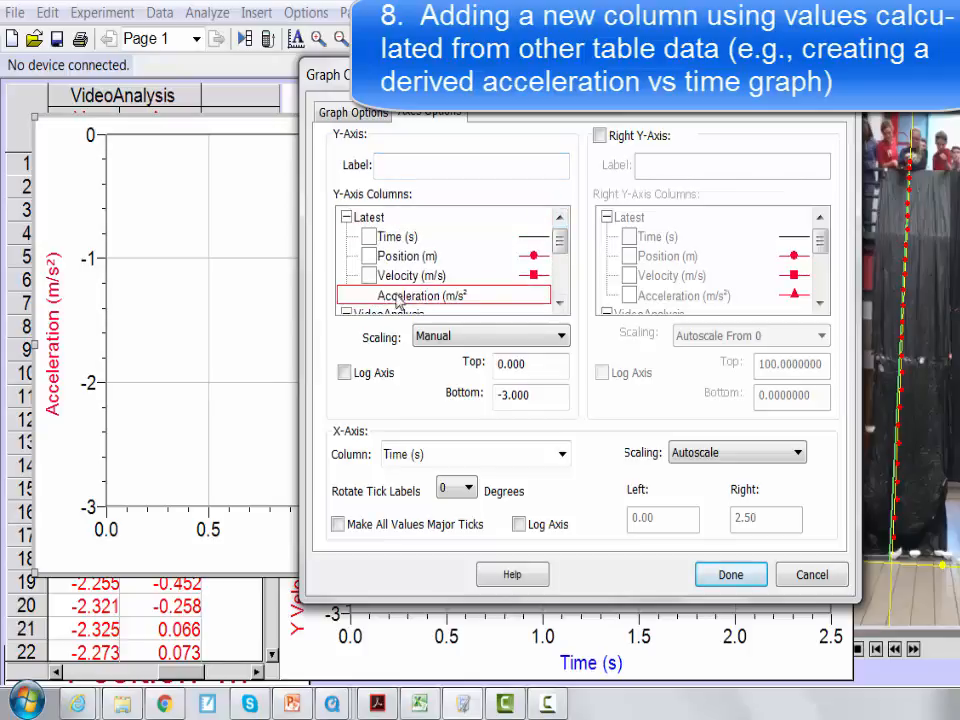
click(561, 304)
click(561, 304)
click(561, 304)
click(561, 304)
click(562, 306)
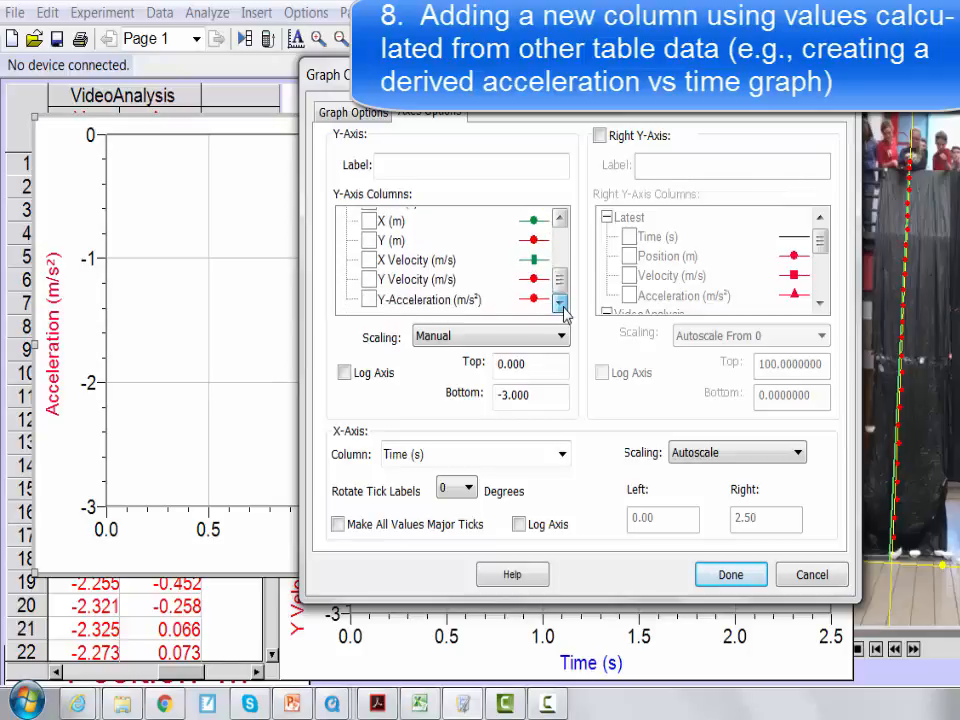
click(368, 296)
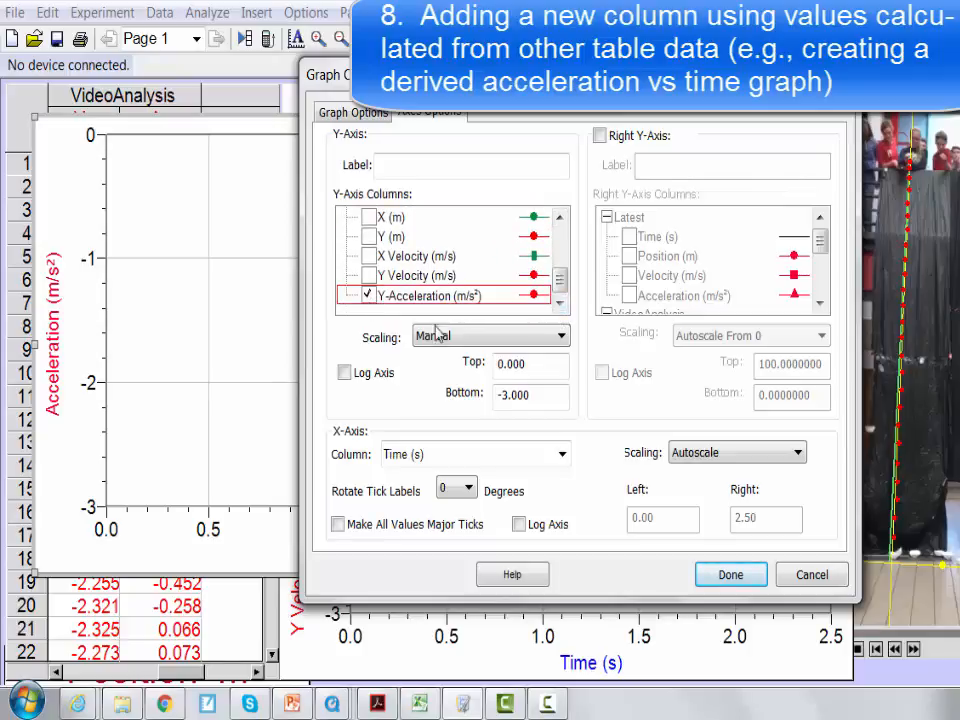
click(731, 578)
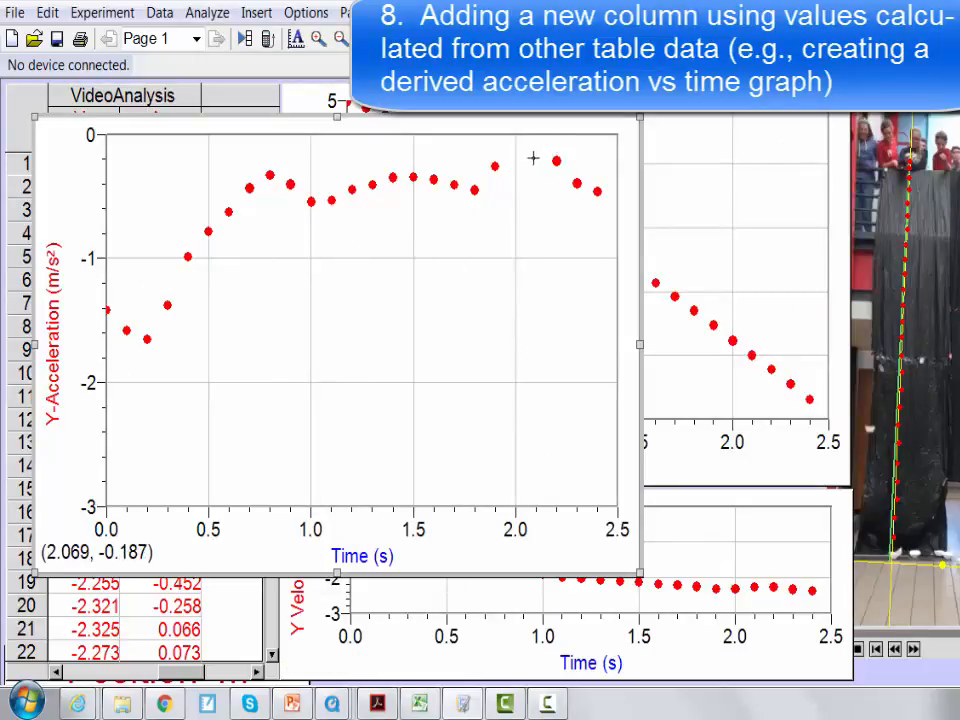
Step: Apply Autoscale From 0 to the vertical axis of the Y-Acceleration graph
right_click(62, 310)
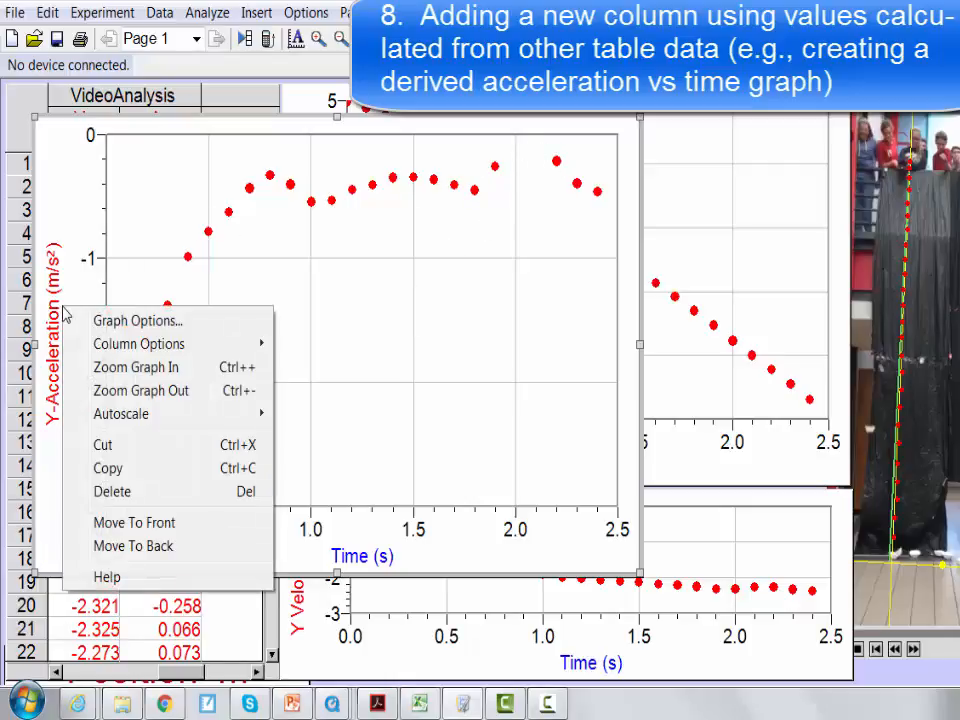
click(118, 324)
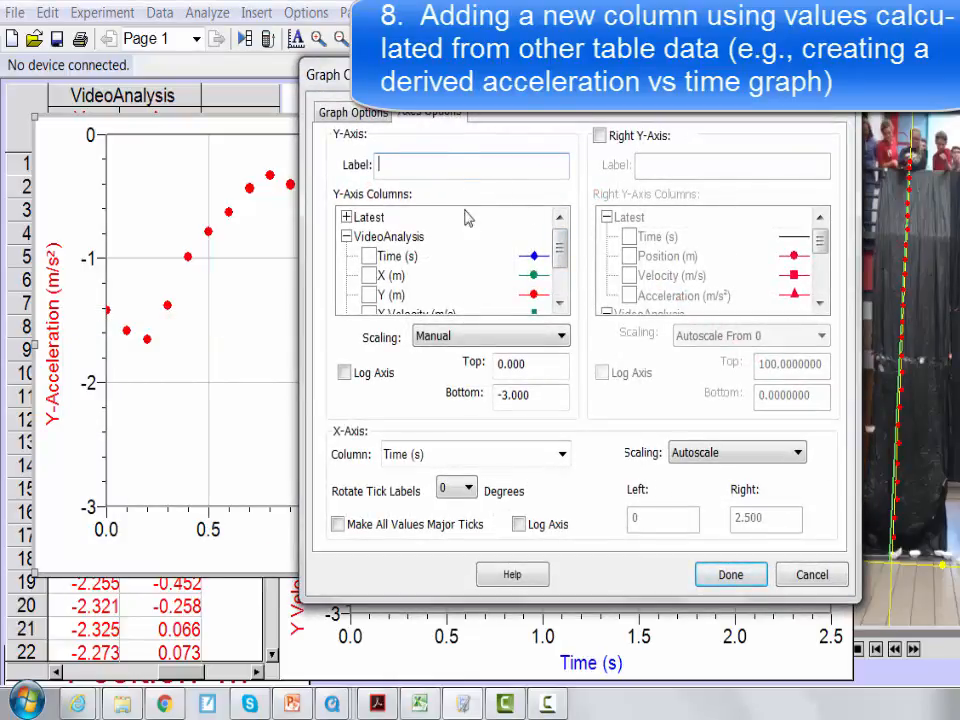
click(463, 336)
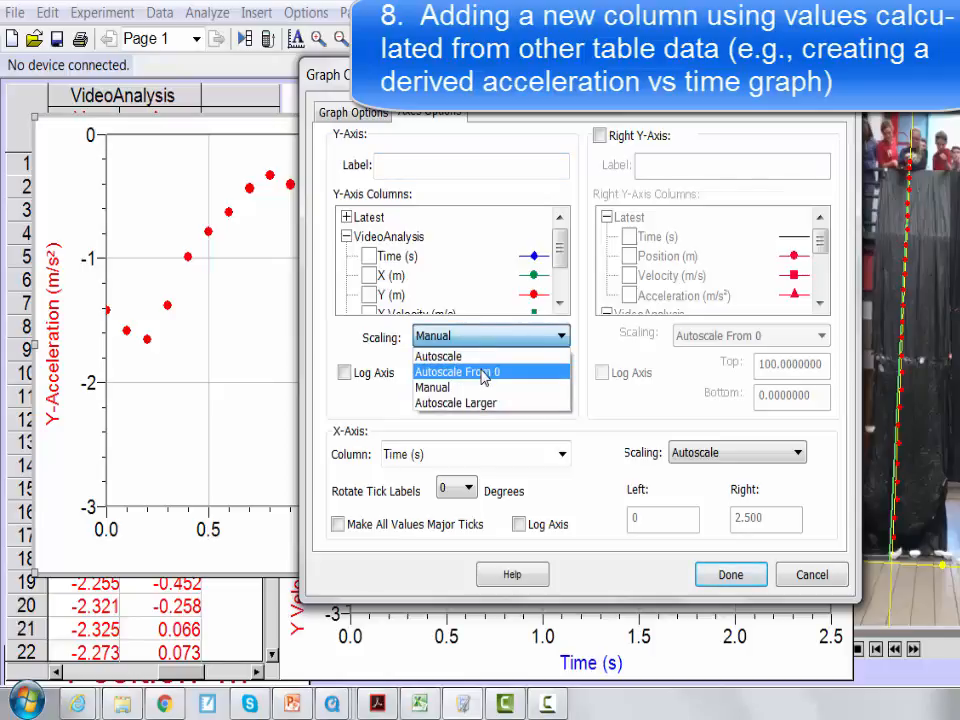
click(483, 372)
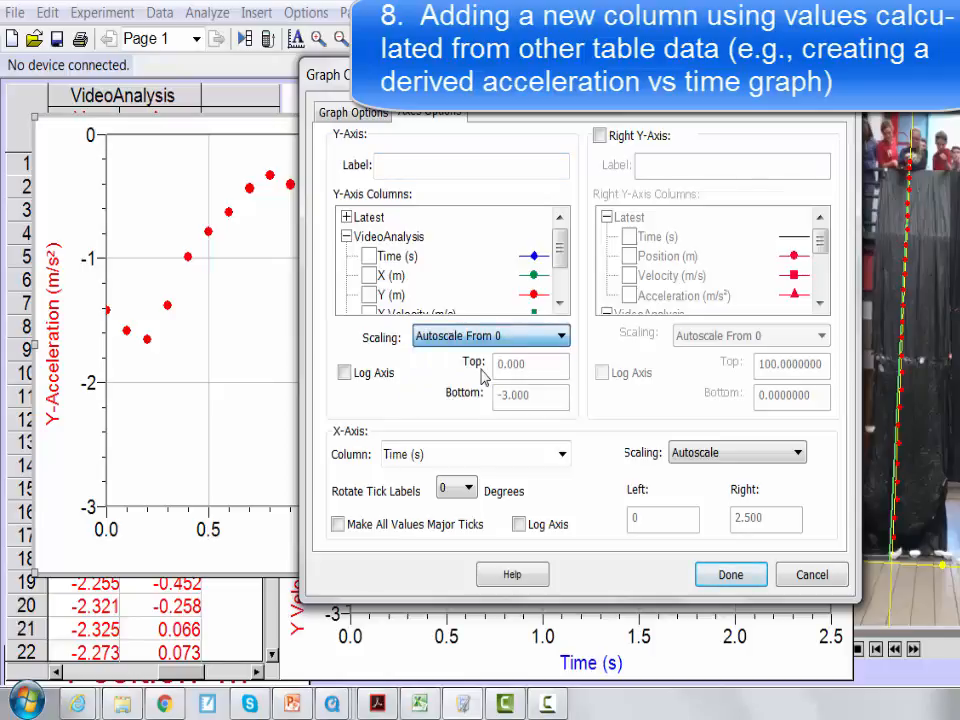
click(729, 574)
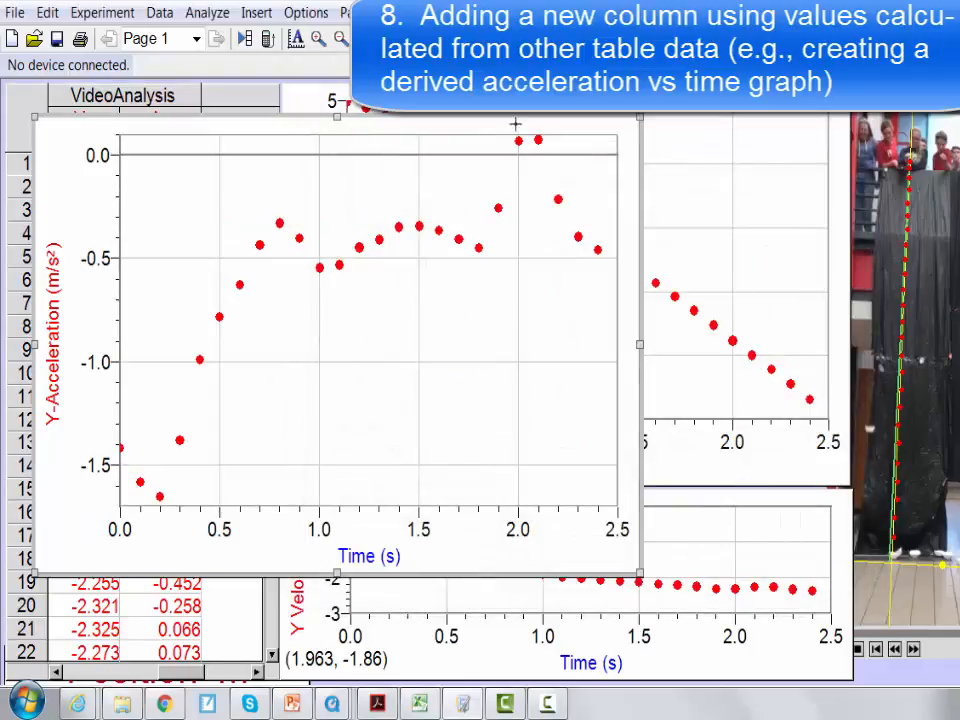
right_click(491, 187)
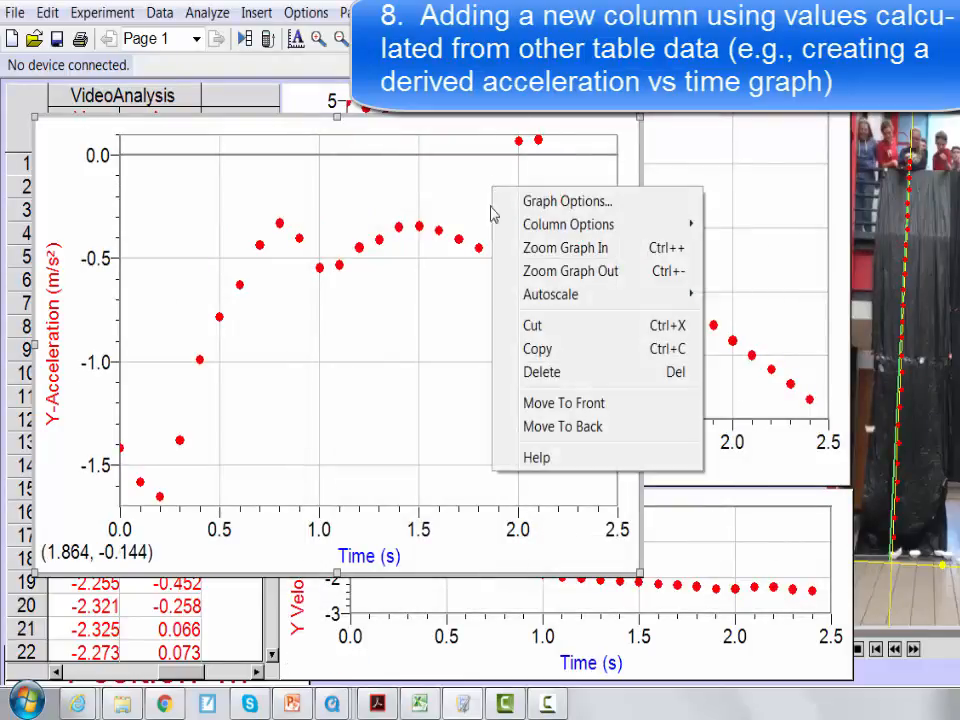
mouse_move(561, 294)
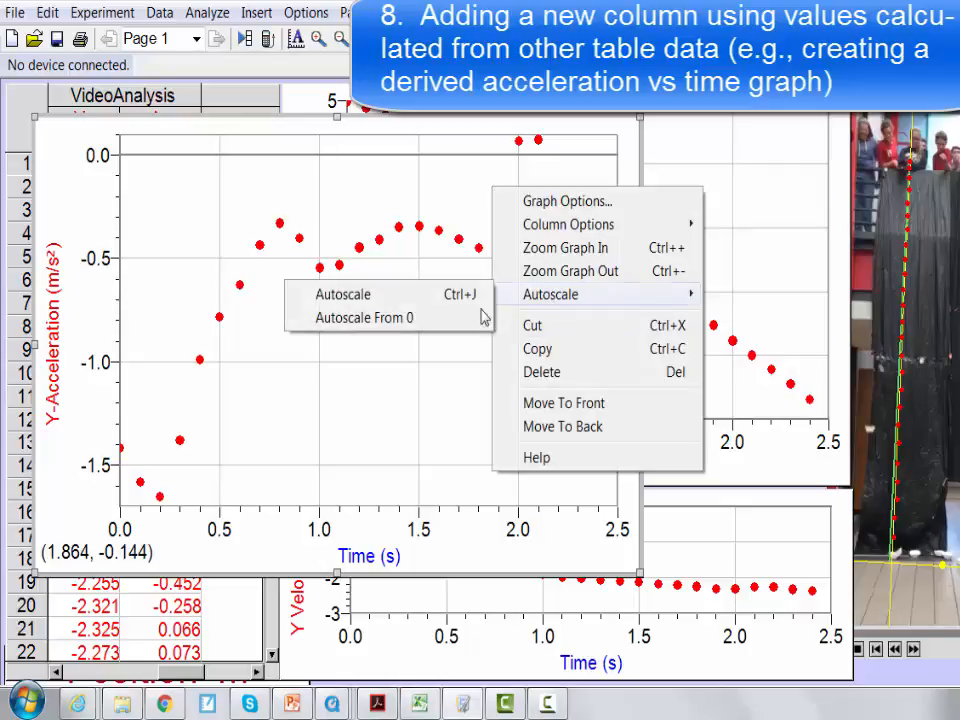
click(383, 317)
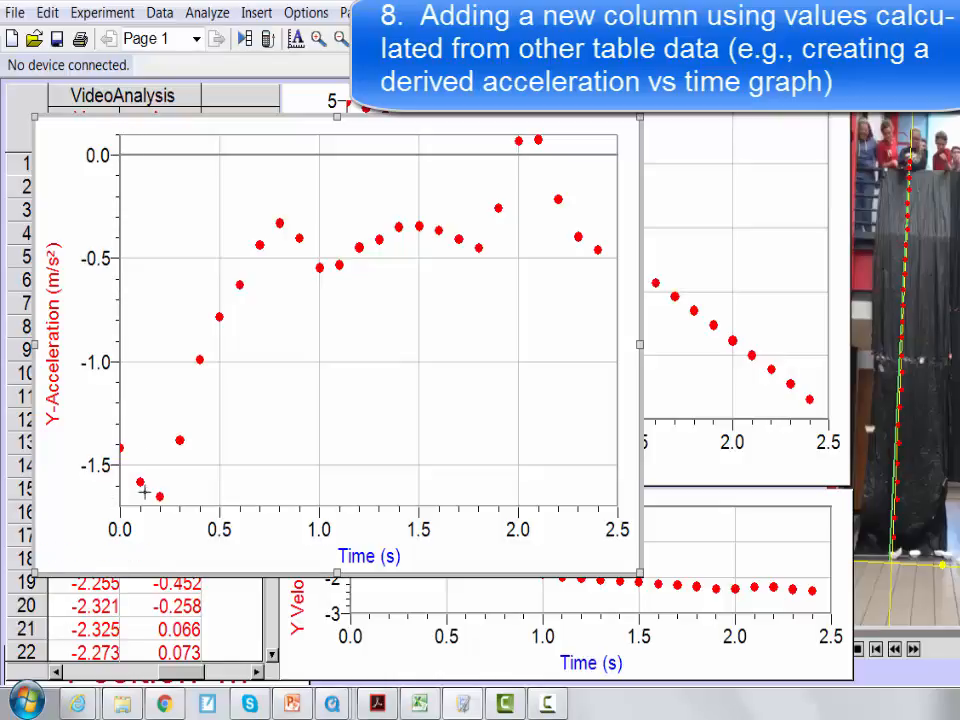
Step: Set the Y-Acceleration graph's vertical axis to Manual scaling with a top of 0.5 and a bottom of -2
right_click(295, 226)
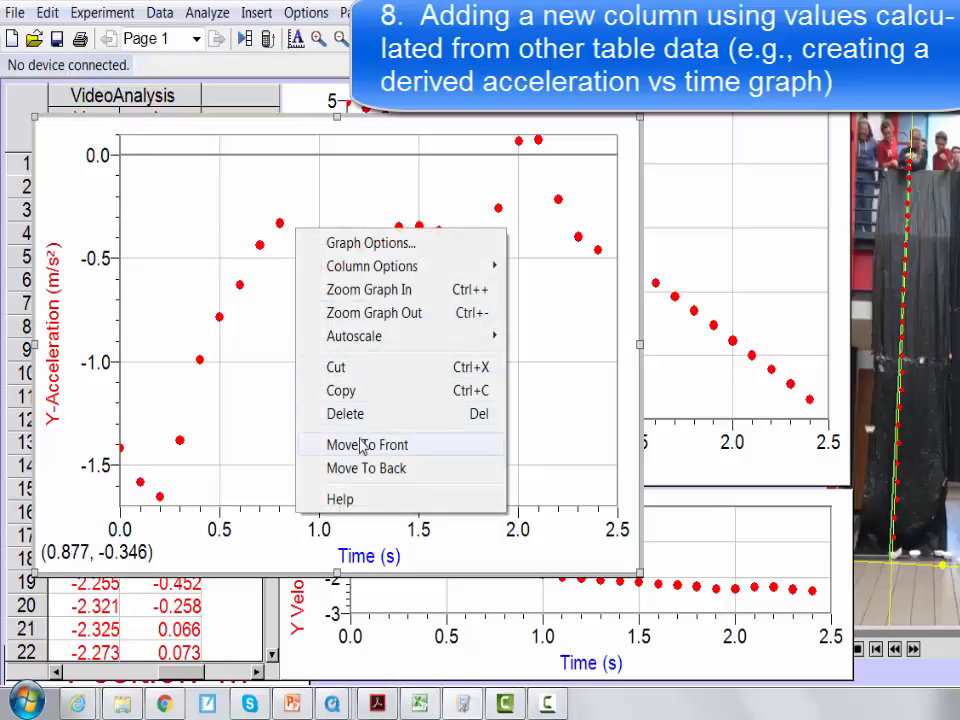
click(370, 243)
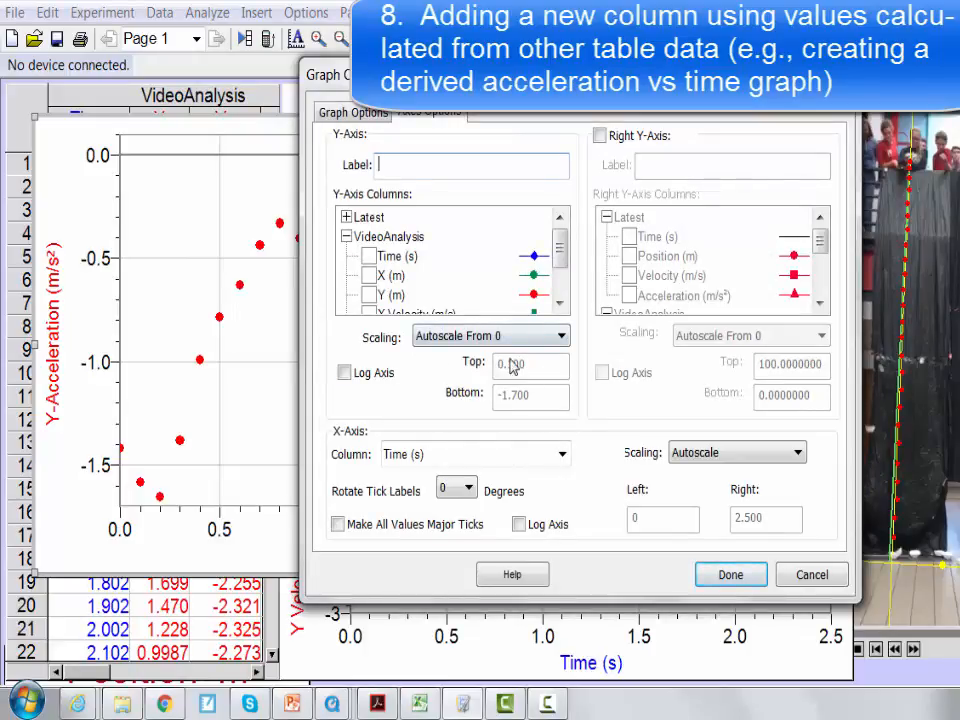
click(483, 340)
click(484, 387)
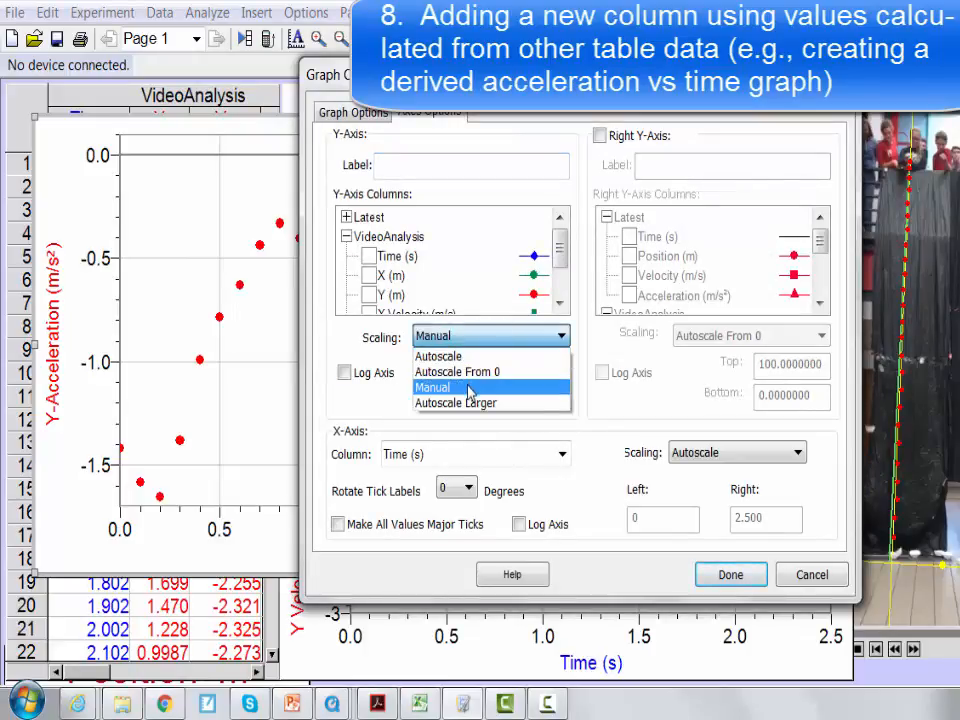
drag(530, 366, 490, 366)
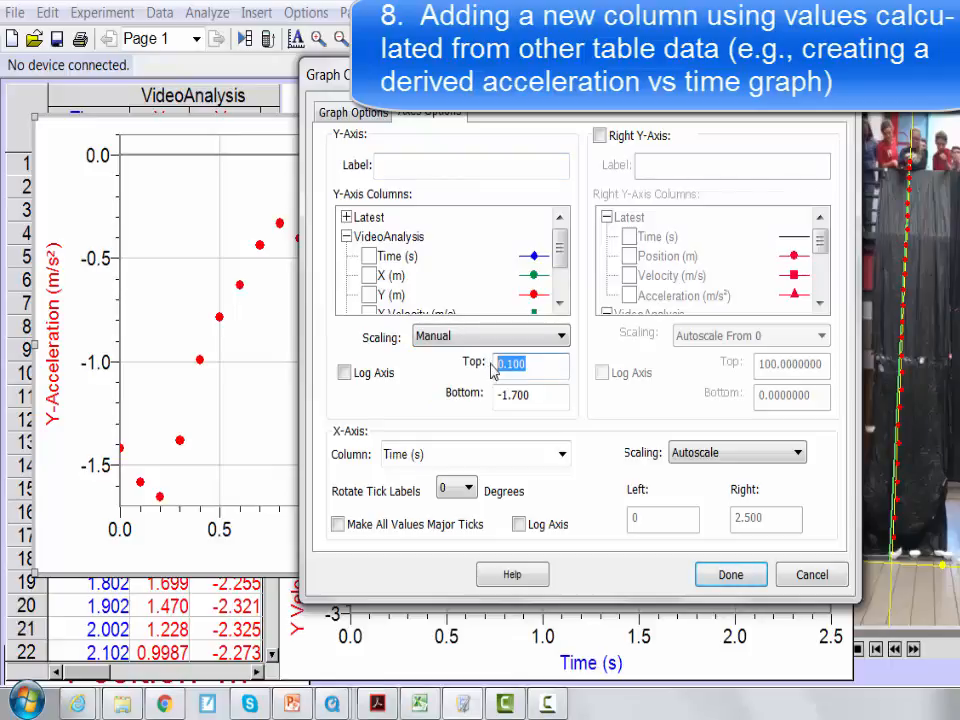
text(.5)
drag(541, 401, 489, 399)
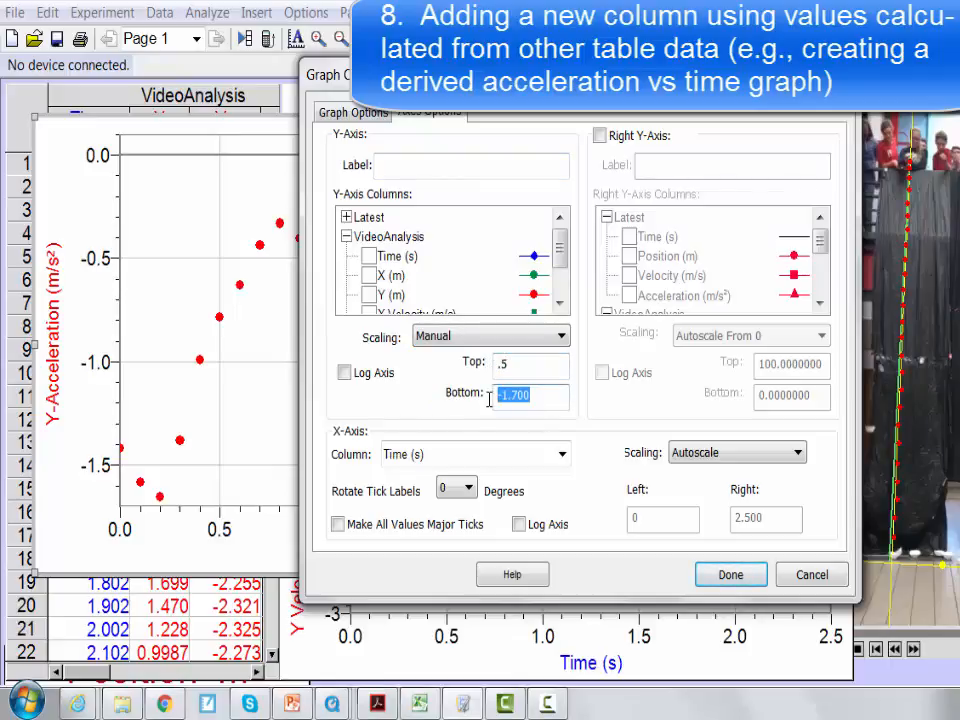
text(-2)
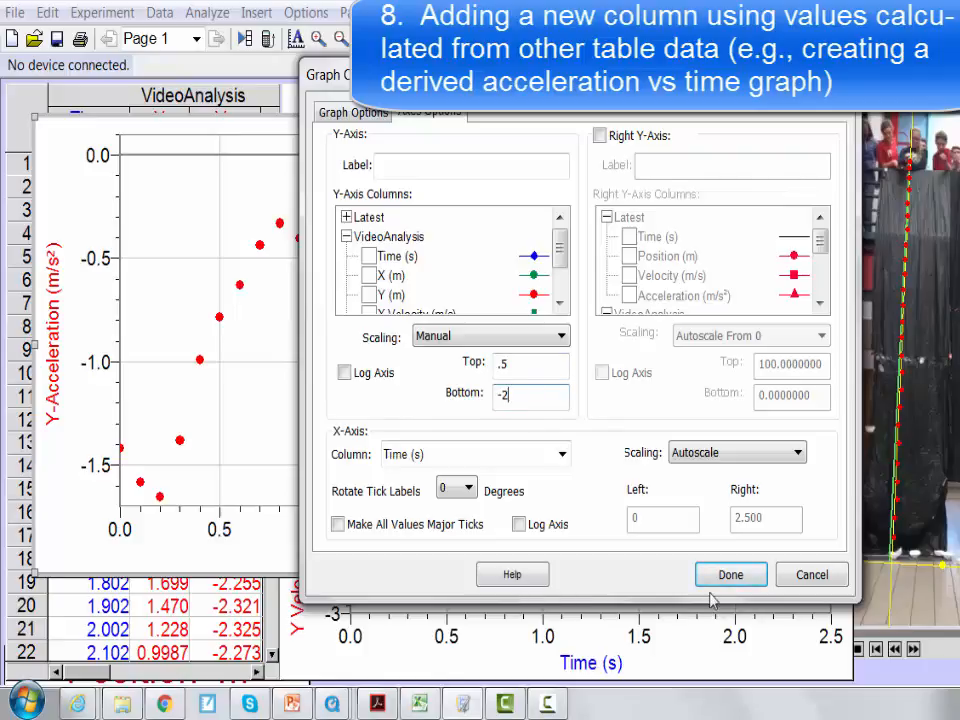
click(726, 574)
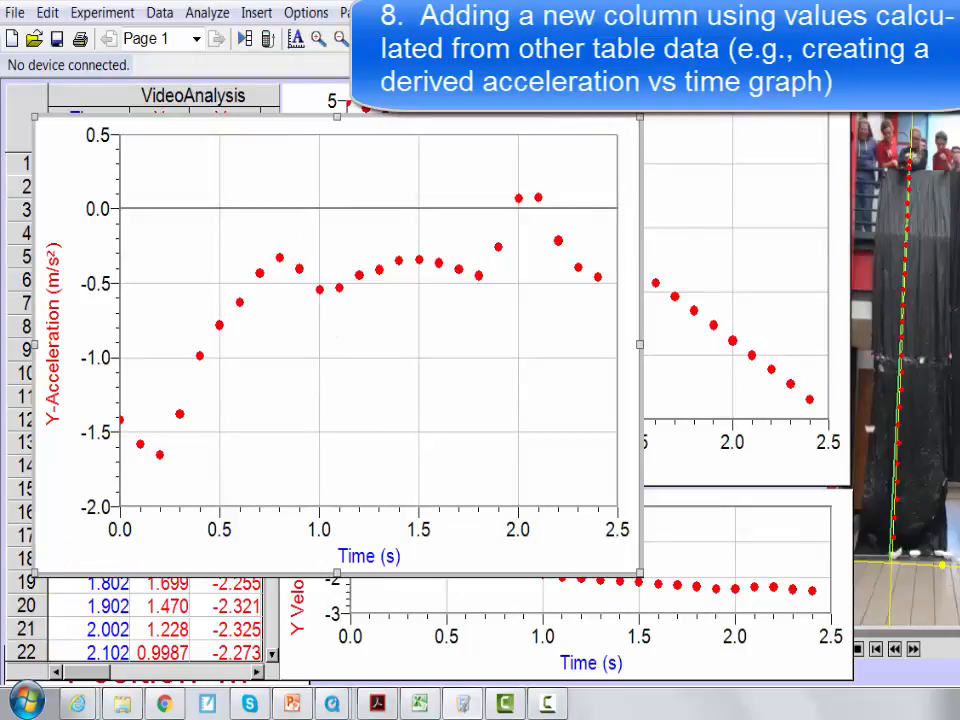
Step: Move the acceleration graph over the velocity graph and reduce its height to fit beneath the position graph
drag(531, 125, 779, 229)
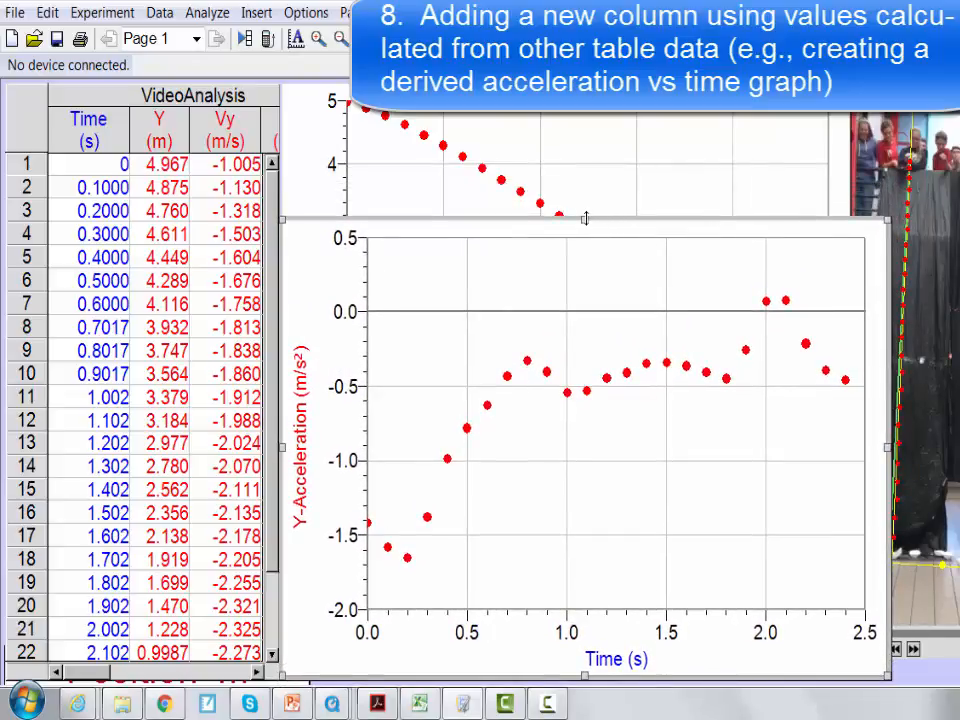
drag(585, 218, 570, 490)
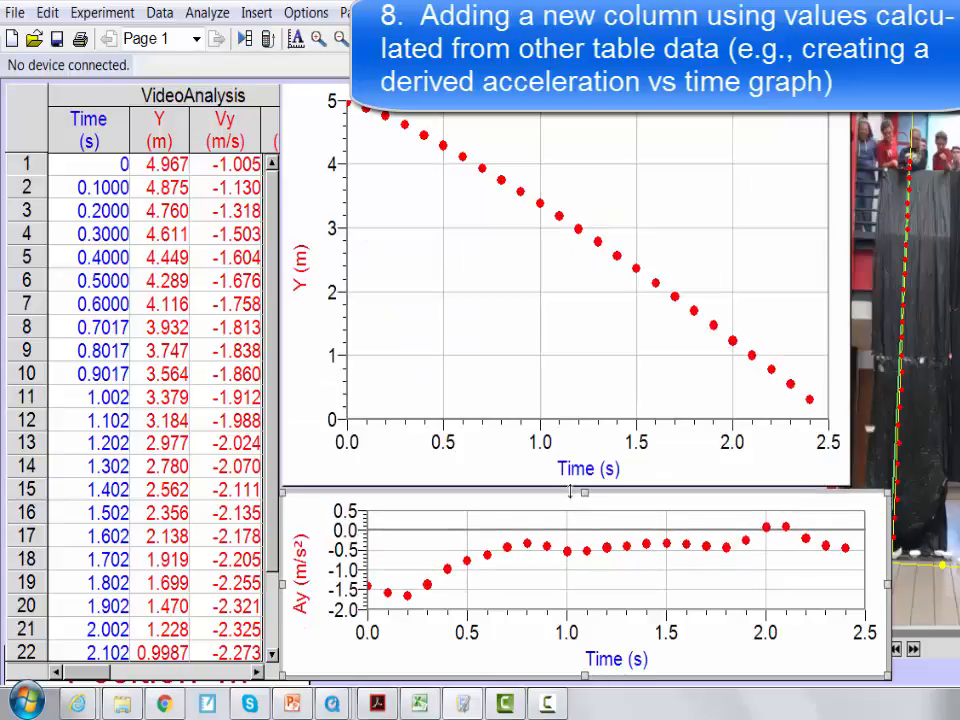
Step: Reduce the position graph's height from its lower edge to free space for another graph beneath it
click(801, 464)
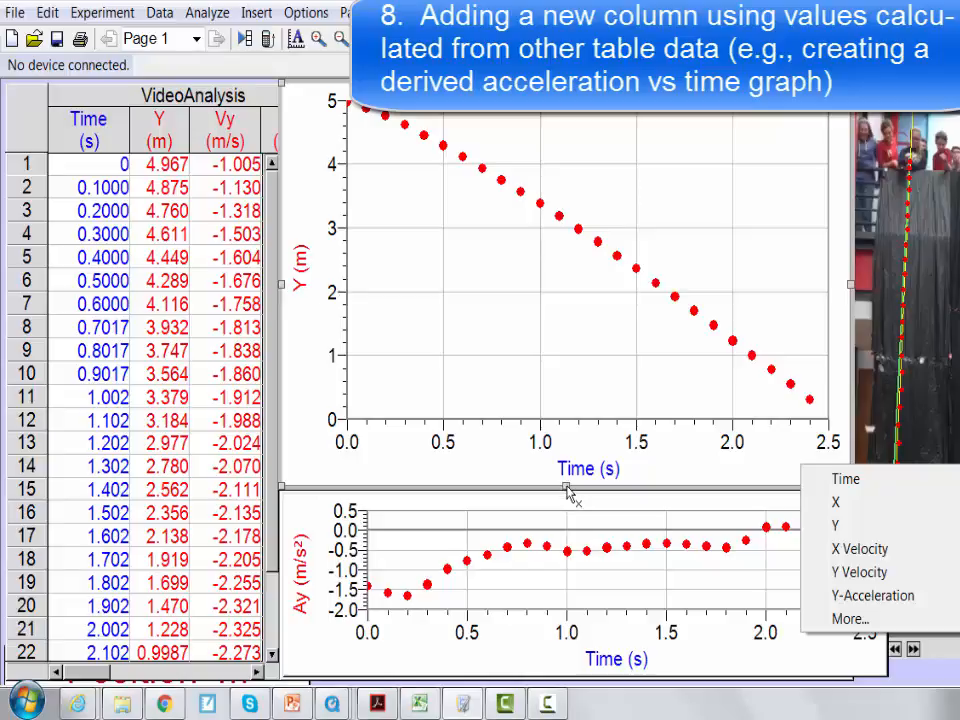
click(600, 388)
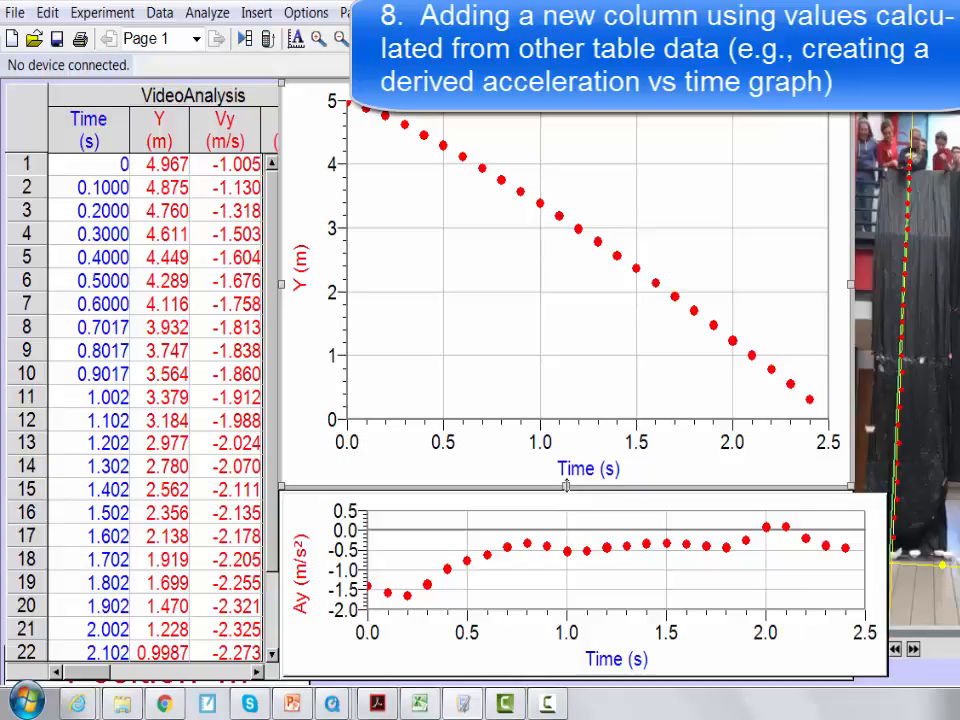
drag(569, 449, 567, 393)
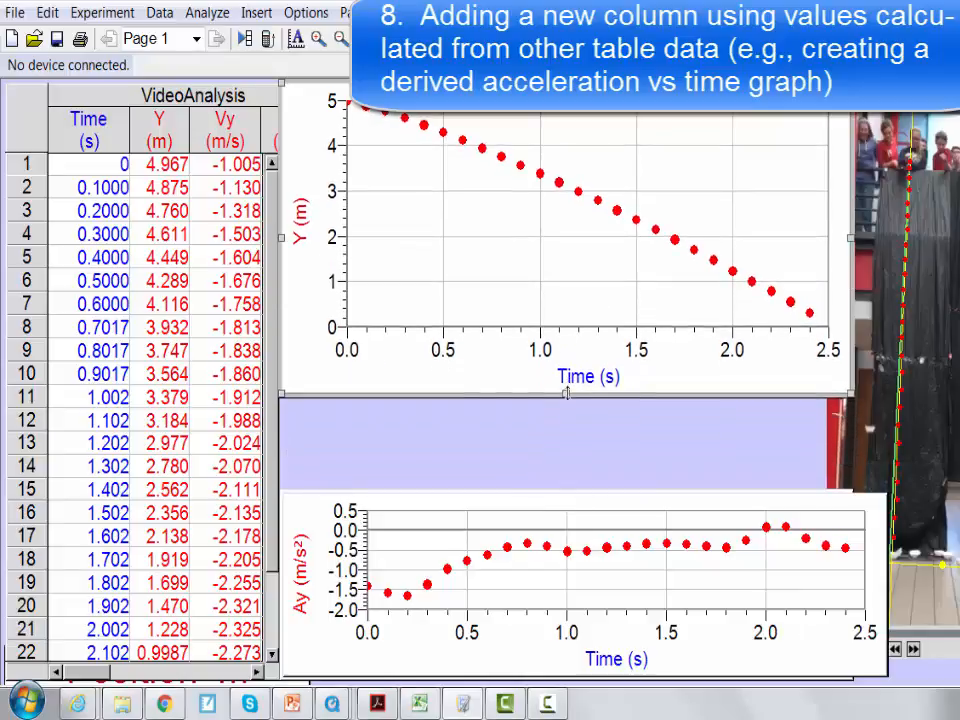
Step: Move the acceleration graph aside to uncover the velocity graph
click(579, 517)
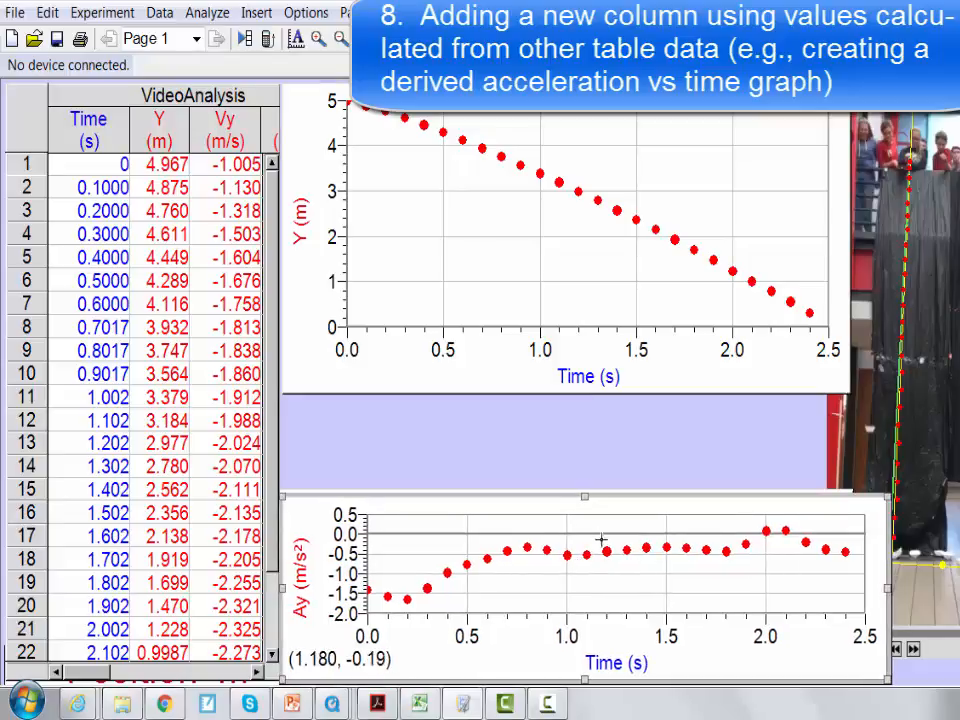
drag(597, 533, 809, 534)
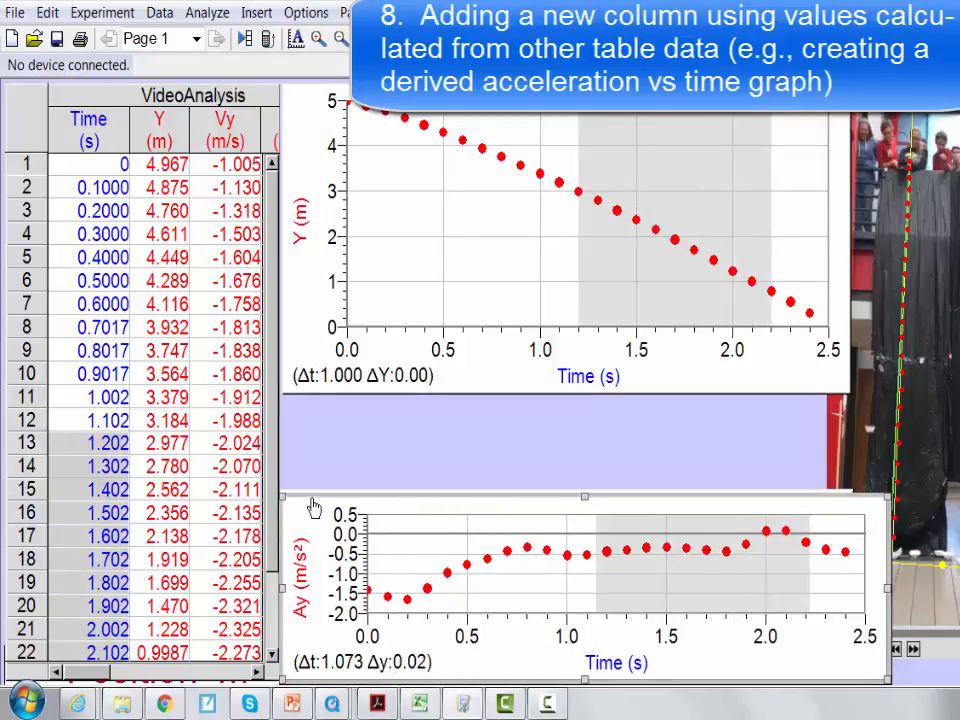
drag(313, 507, 525, 451)
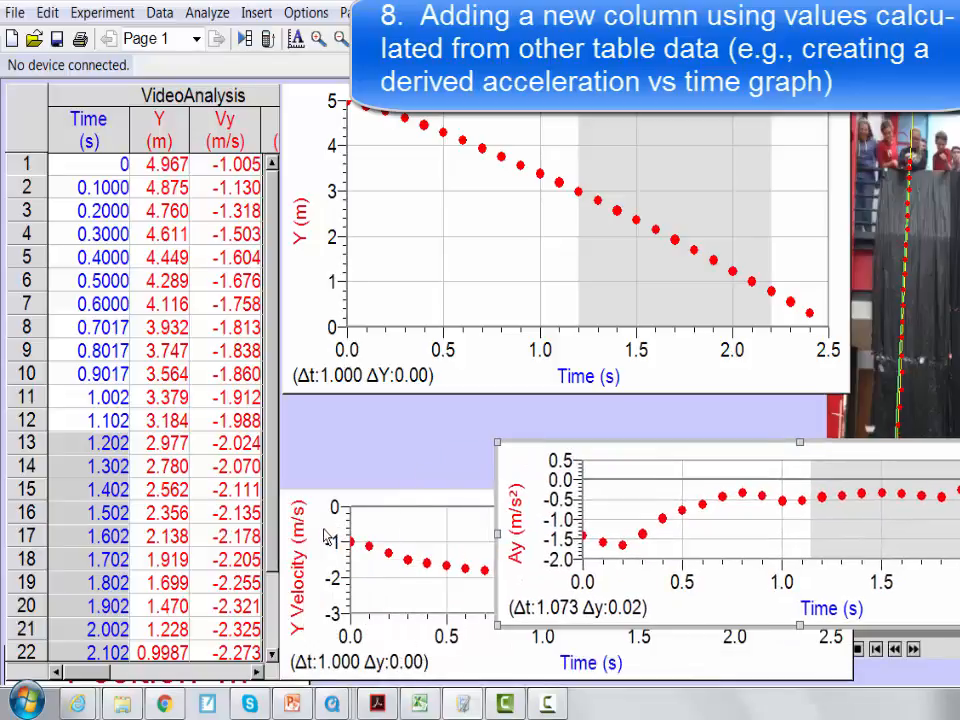
Step: Place the velocity graph directly beneath the position graph and move the acceleration graph back below it
click(317, 513)
drag(321, 492, 323, 407)
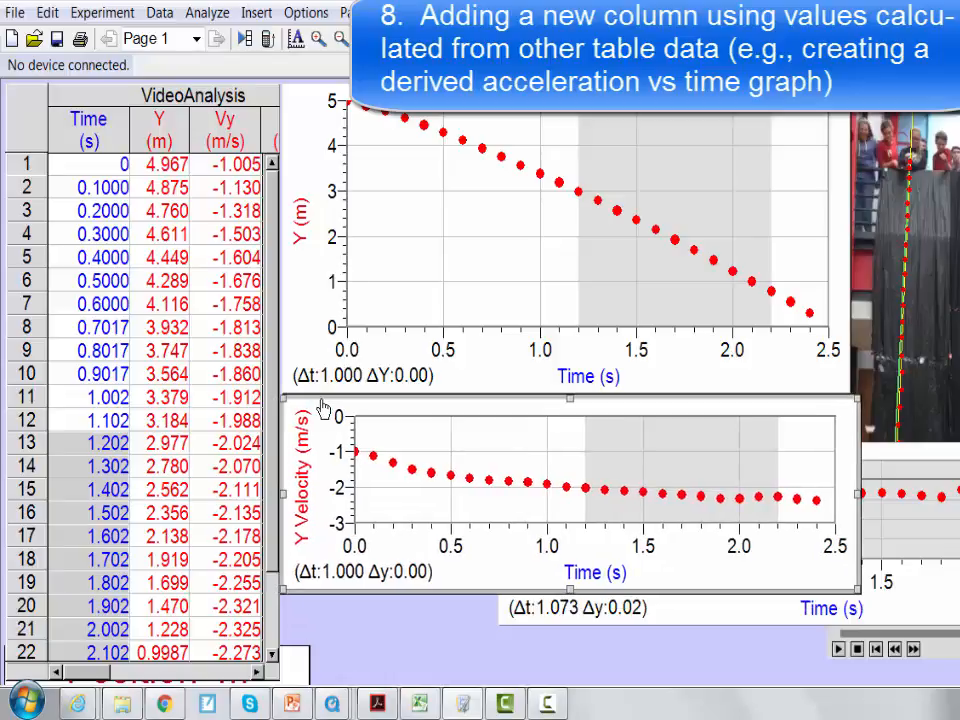
click(889, 460)
drag(885, 452, 677, 508)
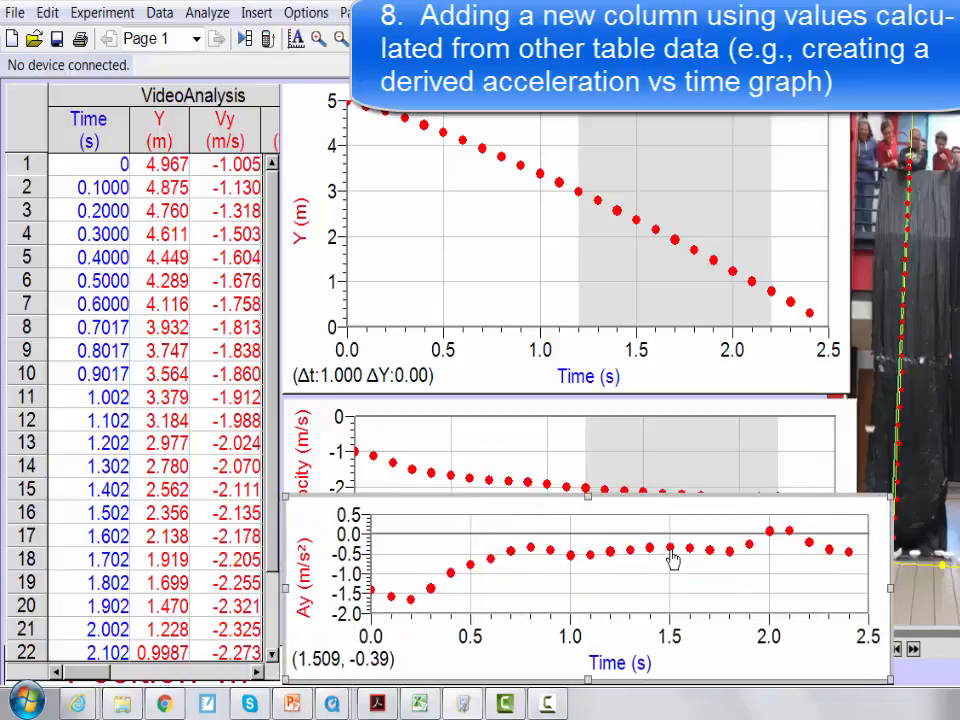
Step: Move the velocity graph up and reduce the position graph's height so it ends just above the velocity graph
mouse_move(588, 508)
mouse_down()
mouse_move(582, 566)
mouse_move(577, 523)
mouse_up()
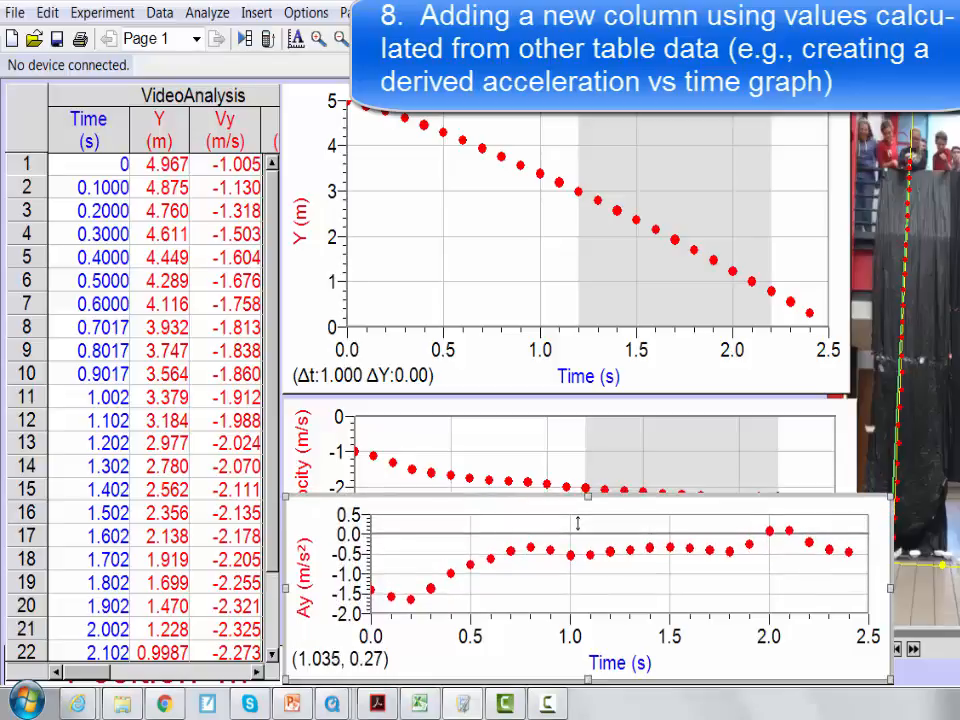
click(574, 444)
drag(555, 408, 556, 306)
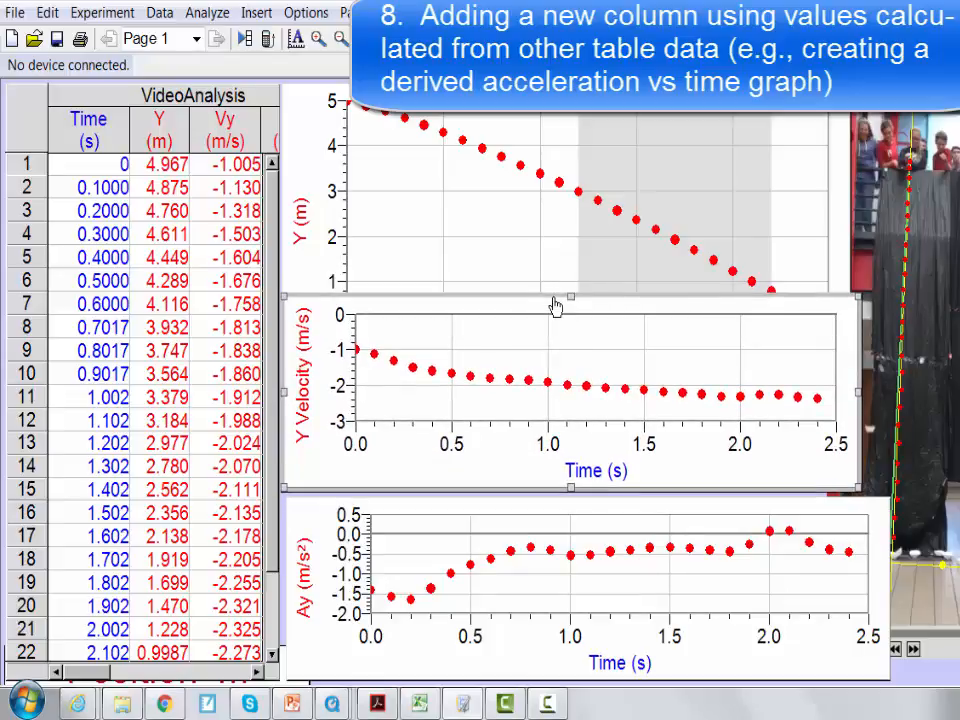
click(559, 249)
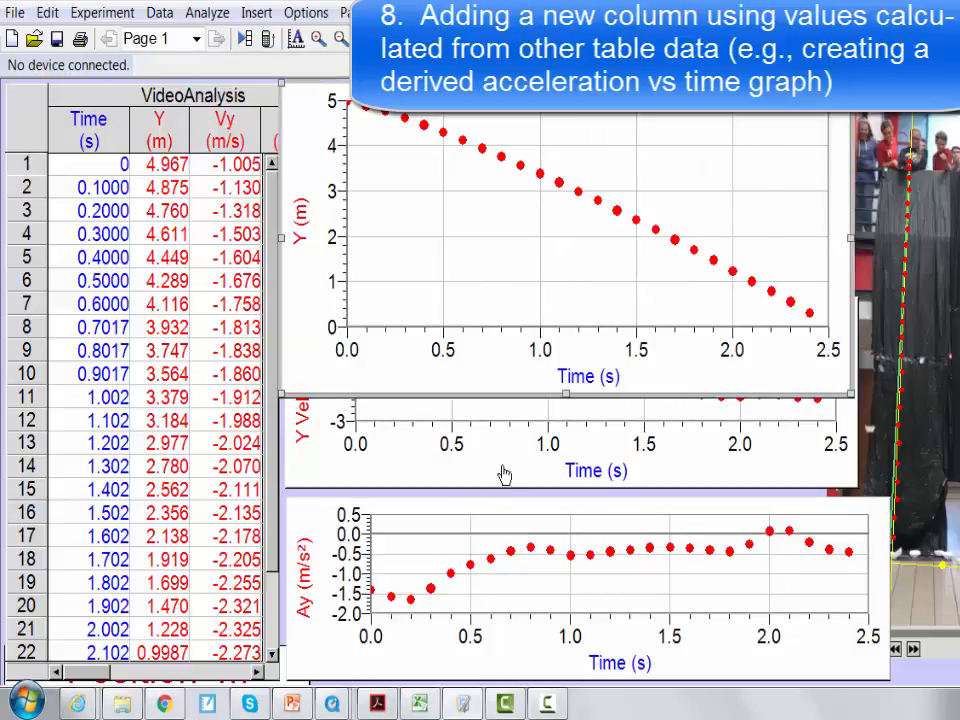
drag(556, 304, 556, 291)
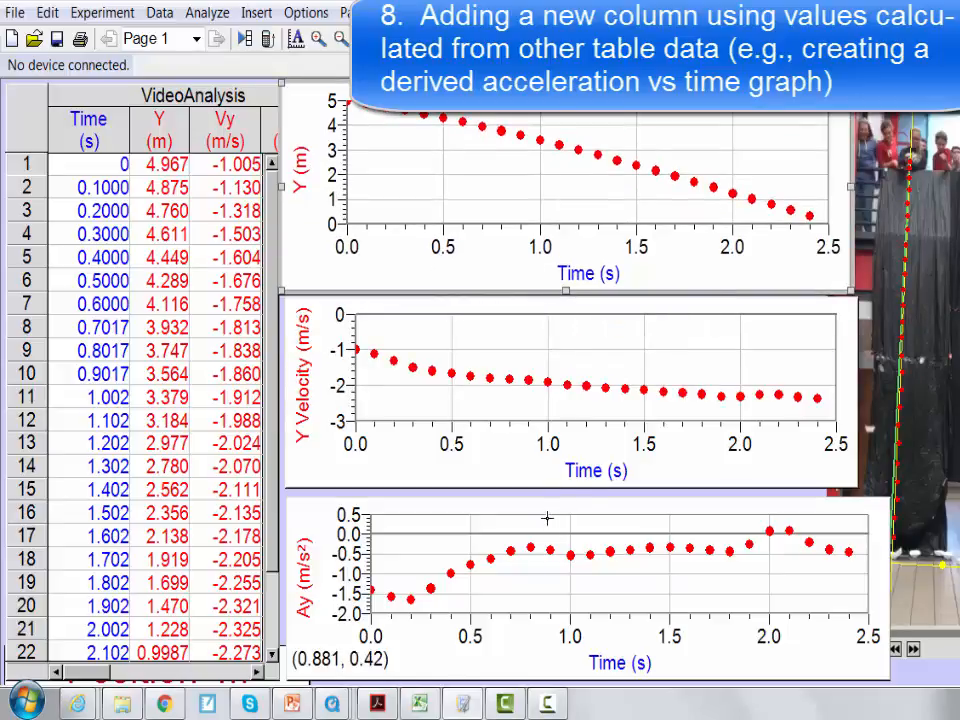
Step: Extend the acceleration graph's upper edge to meet the velocity graph and match the widths of all three stacked graphs
click(577, 503)
drag(590, 491, 584, 493)
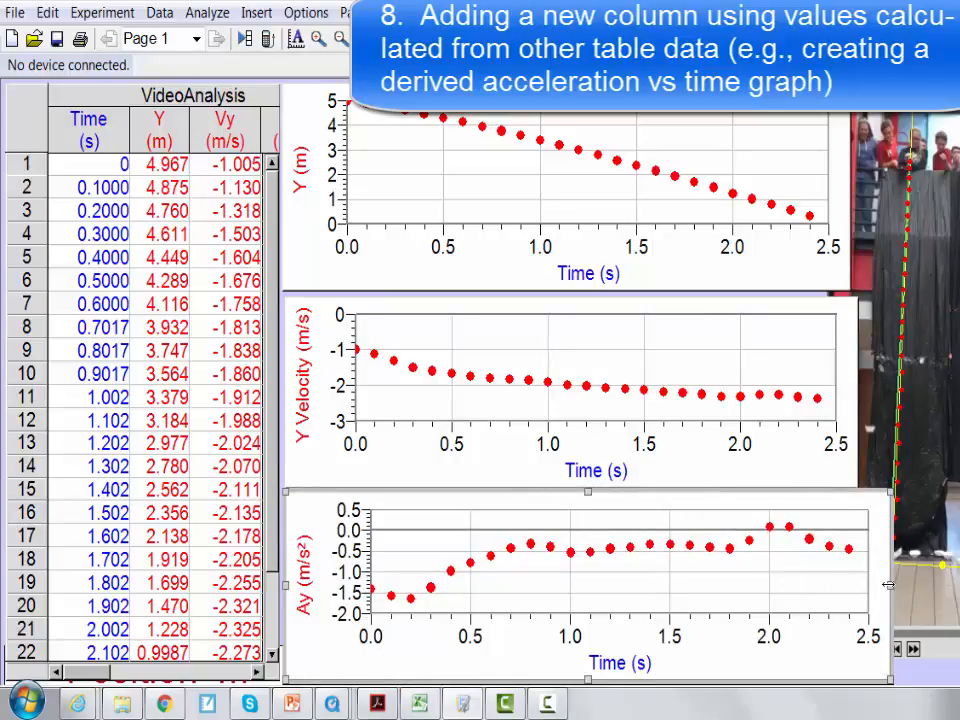
drag(888, 584, 858, 589)
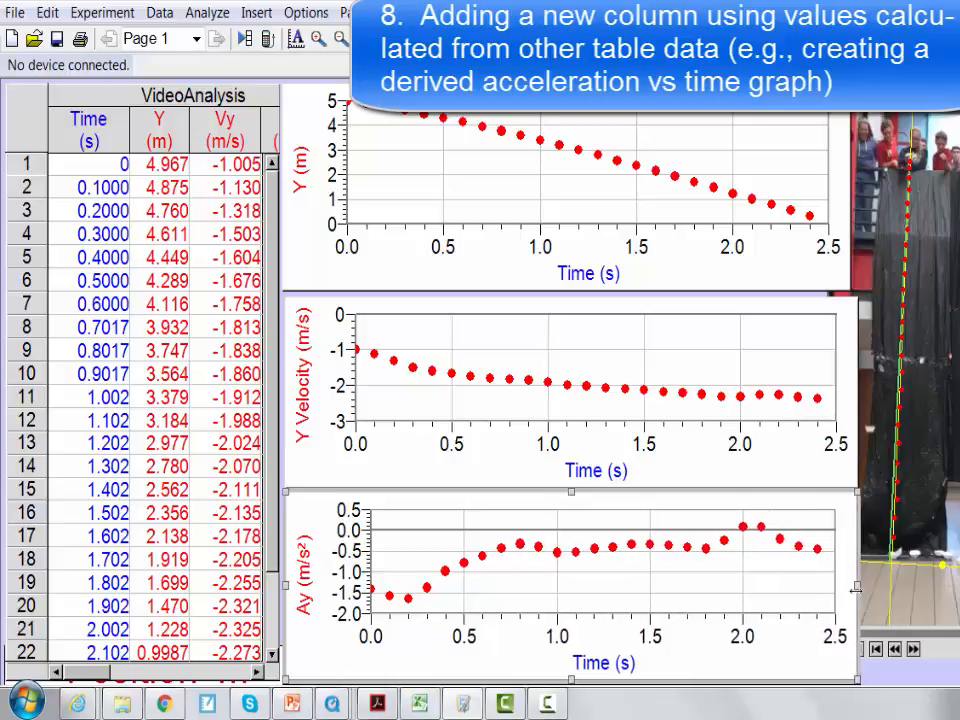
click(848, 420)
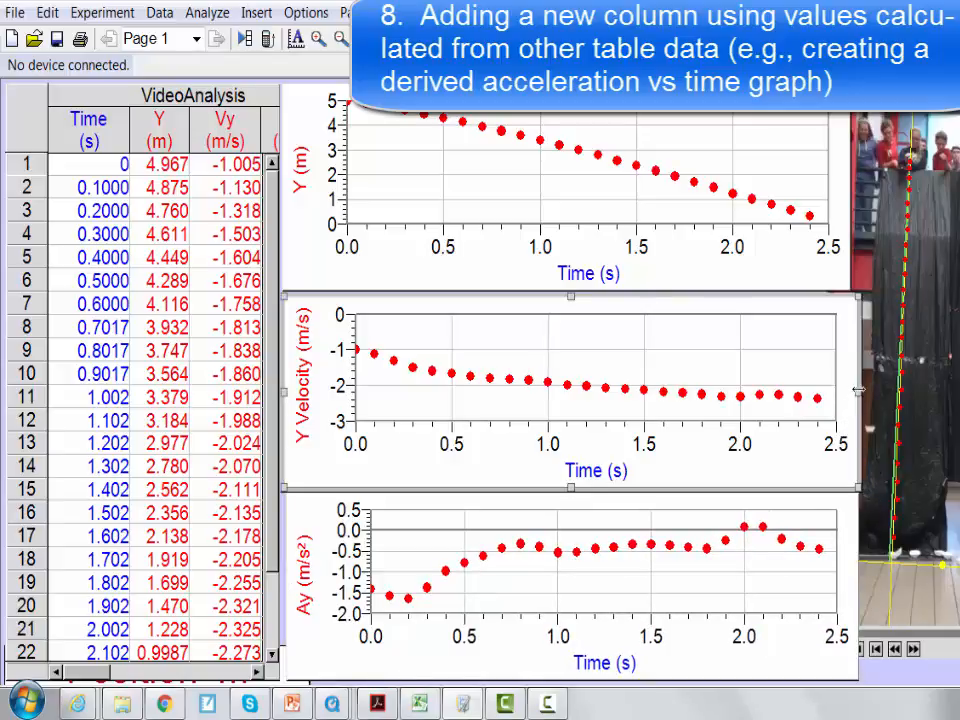
drag(858, 390, 855, 391)
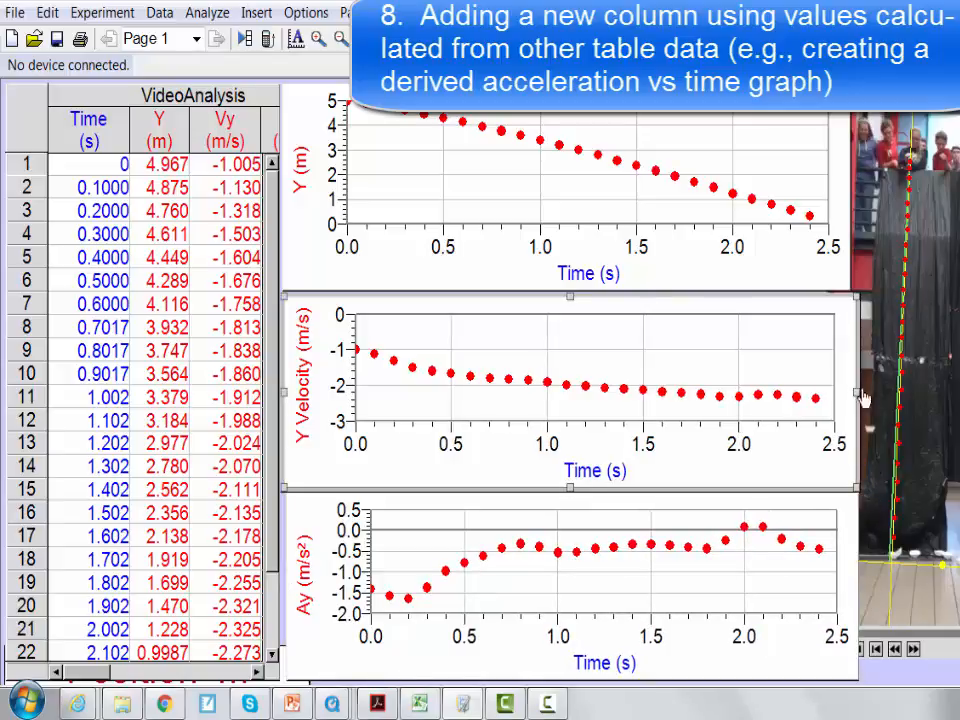
click(847, 219)
drag(850, 187, 855, 188)
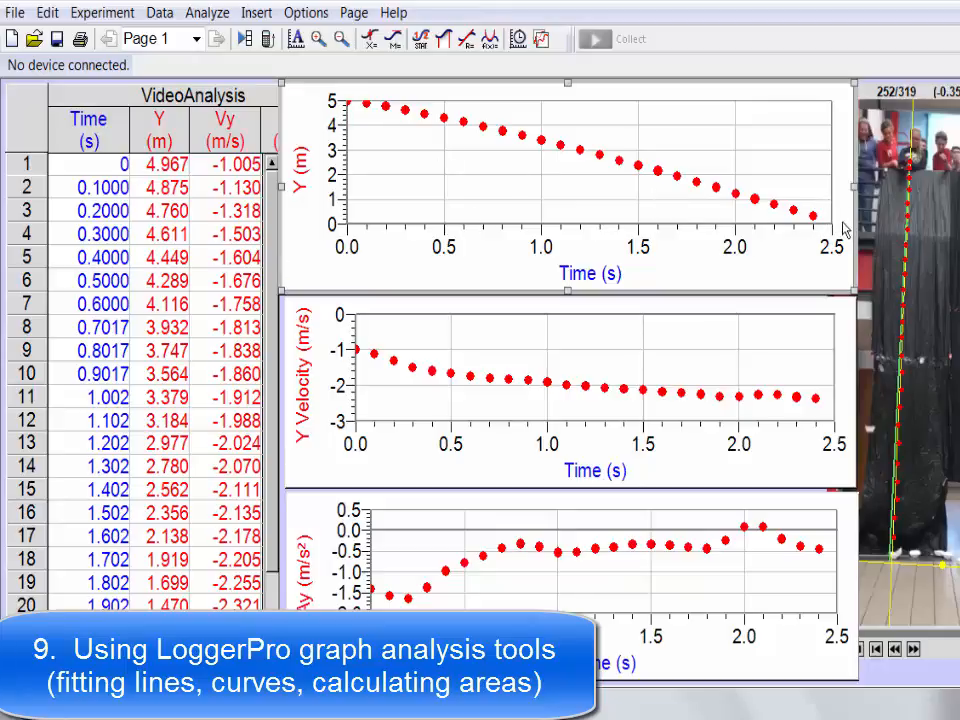
drag(842, 238, 840, 204)
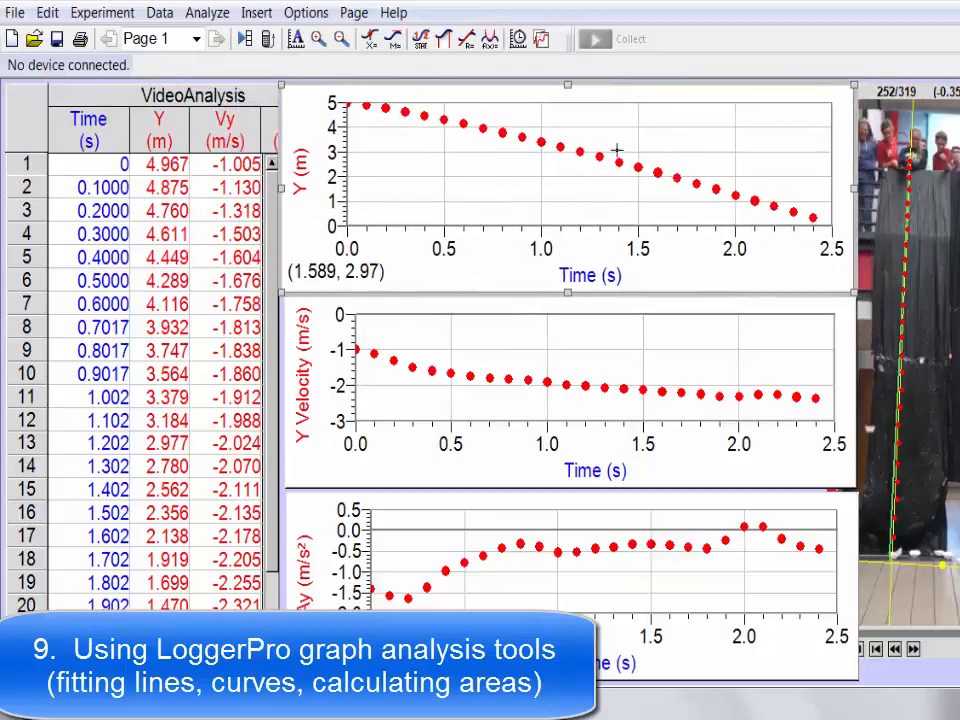
Step: Select all data points on the position graph and apply an automatic quadratic curve fit, At^2+Bt+C
drag(351, 122, 378, 143)
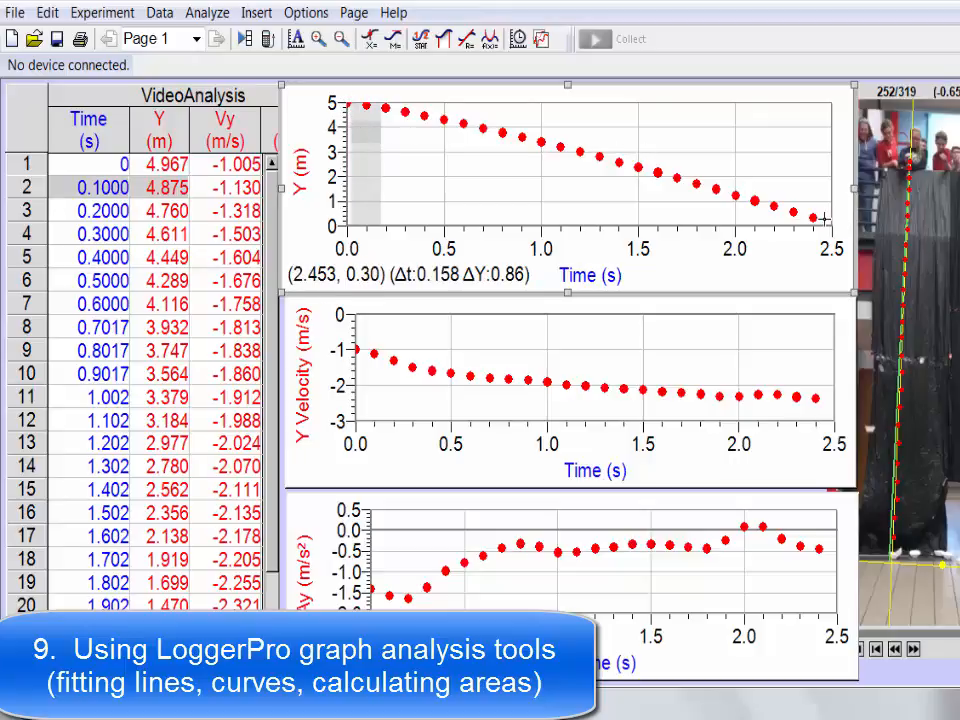
drag(822, 220, 443, 123)
drag(231, 97, 229, 97)
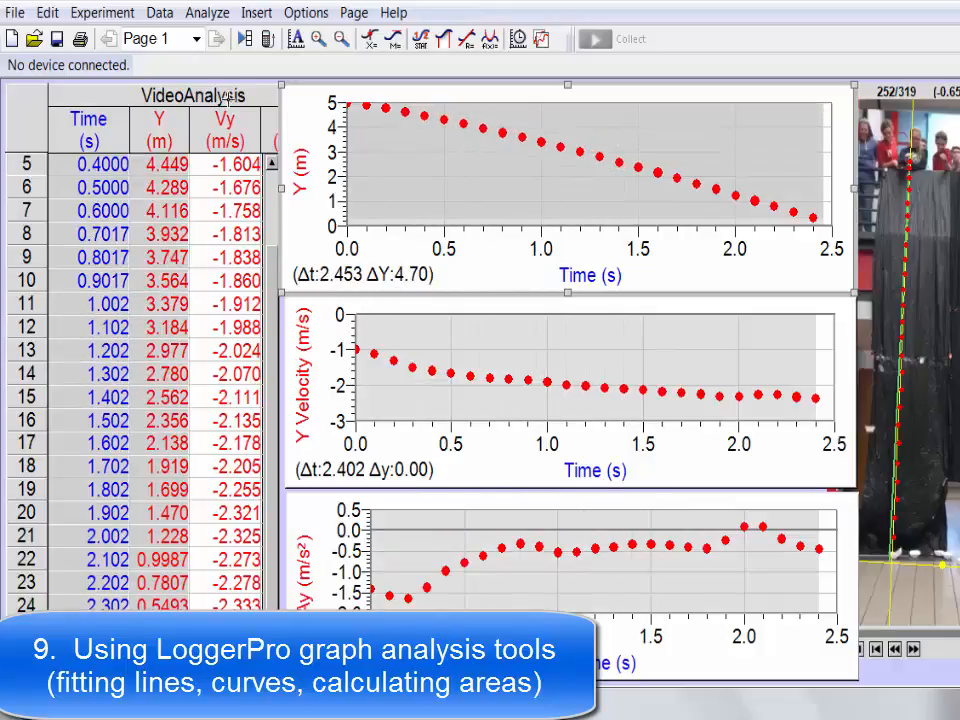
click(491, 40)
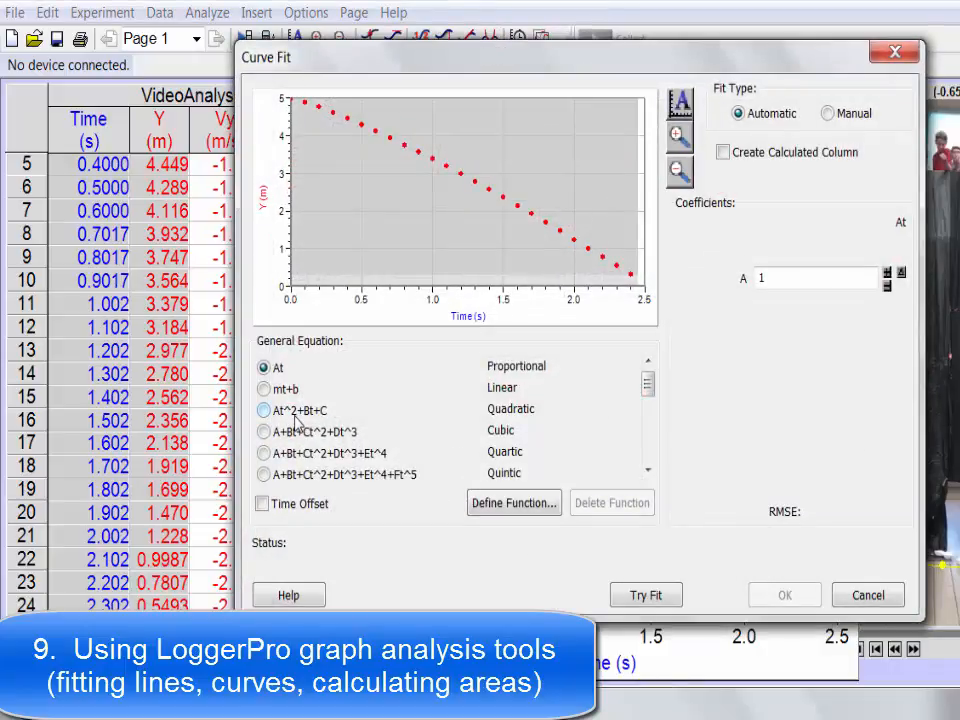
click(288, 414)
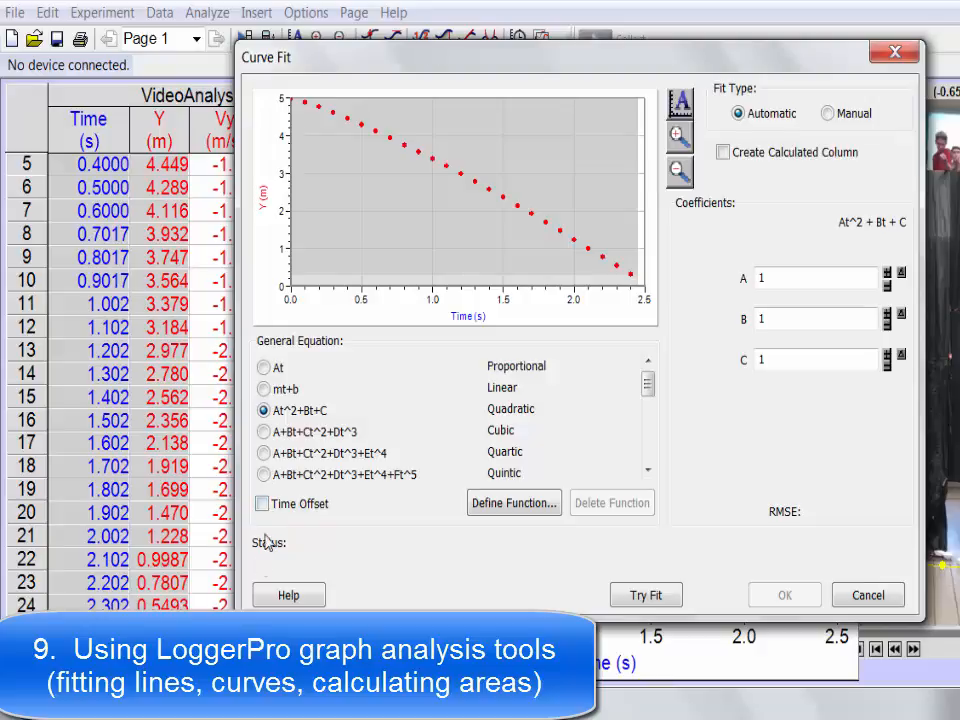
click(646, 595)
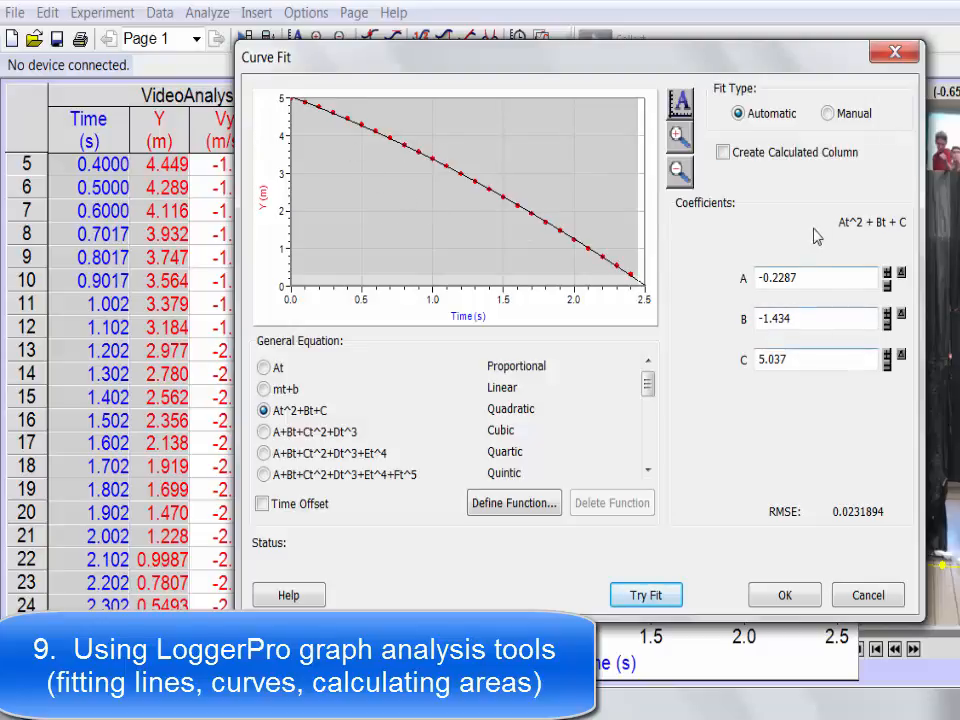
click(795, 603)
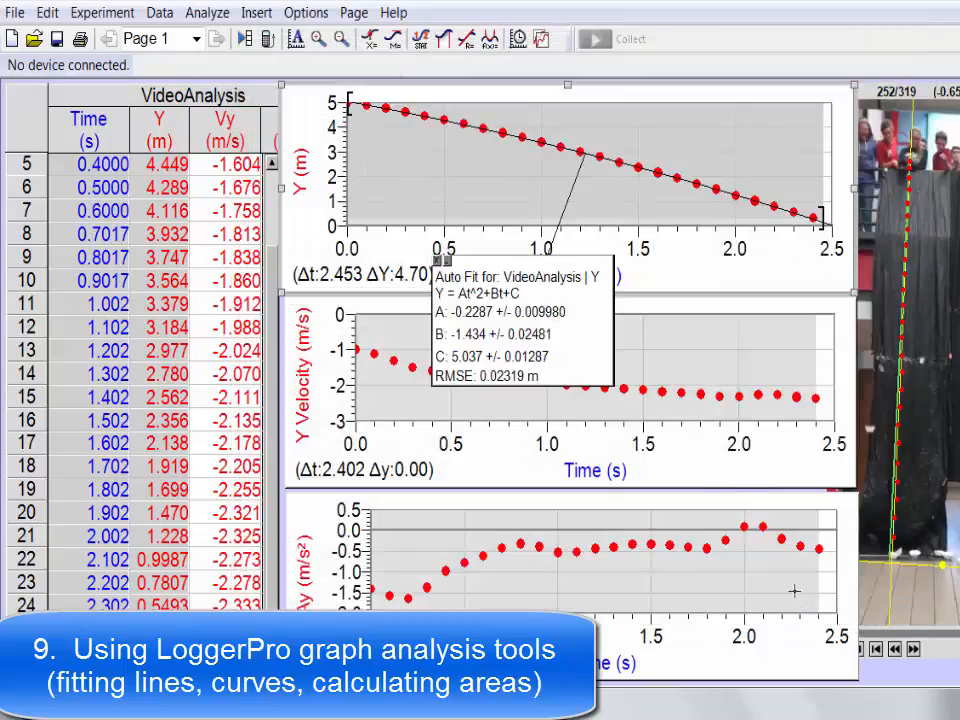
Step: Enlarge the position graph over the graphs beneath it and move the curve-fit results box clear of the fitted line
click(690, 286)
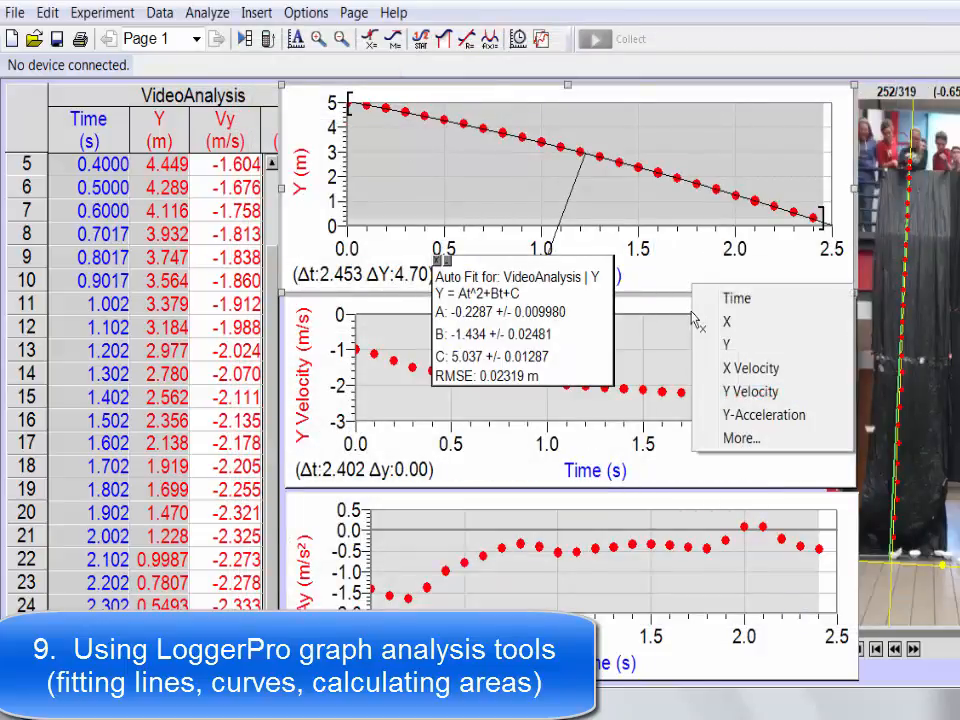
click(793, 263)
drag(855, 293, 938, 633)
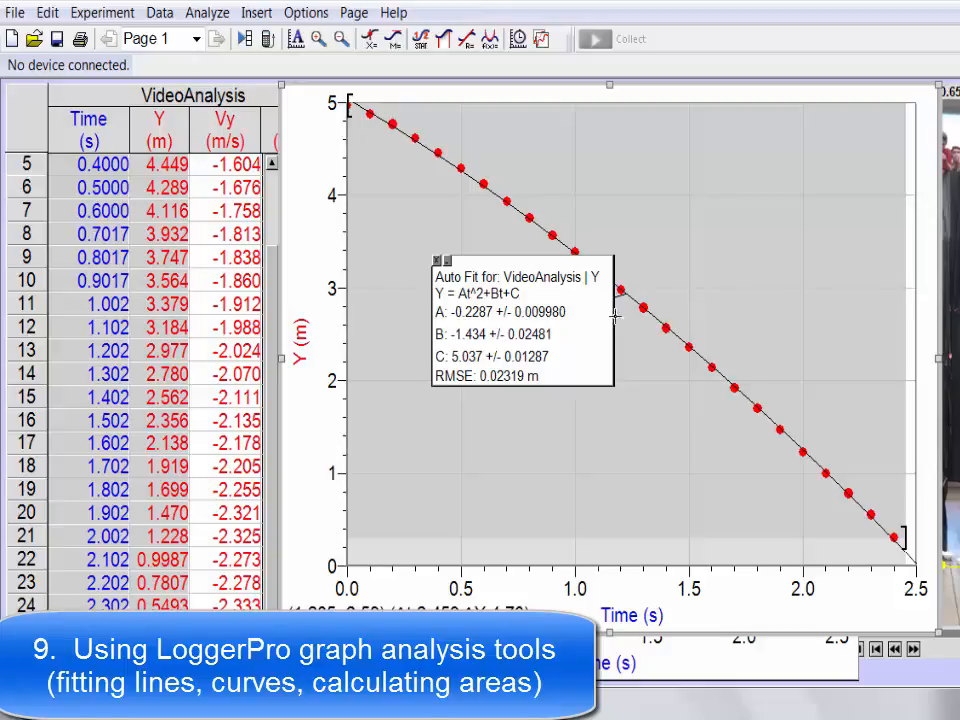
drag(602, 326, 877, 181)
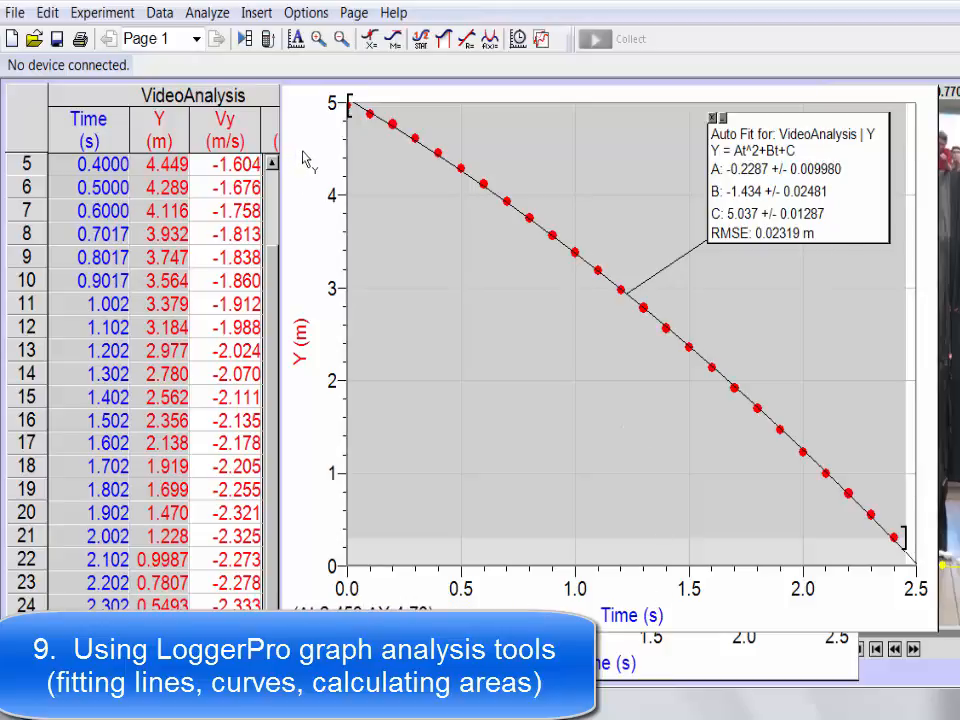
click(318, 103)
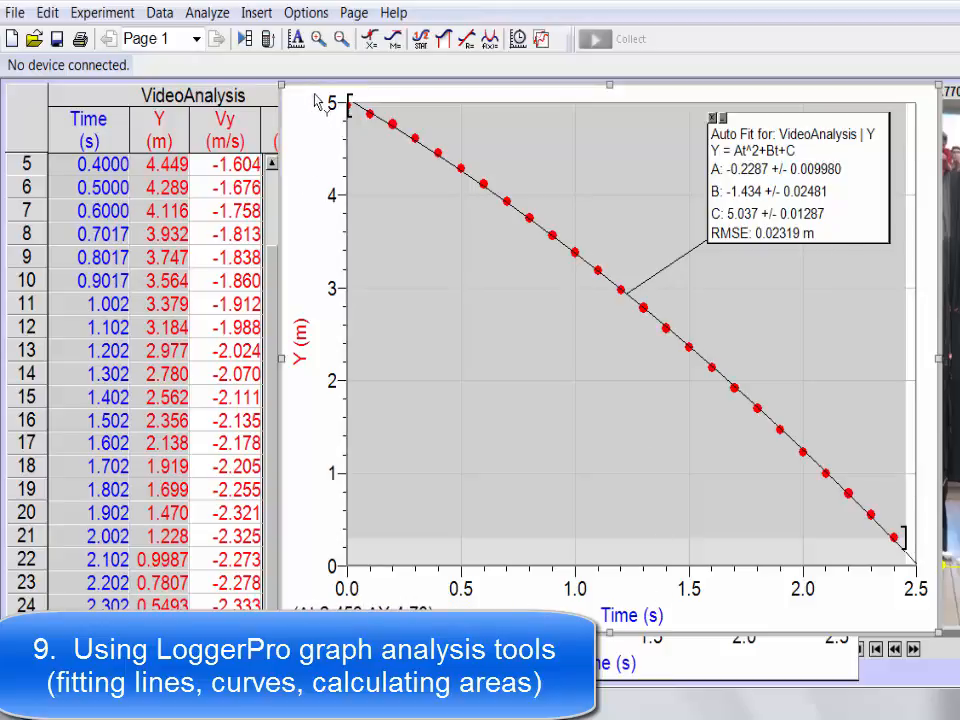
click(318, 103)
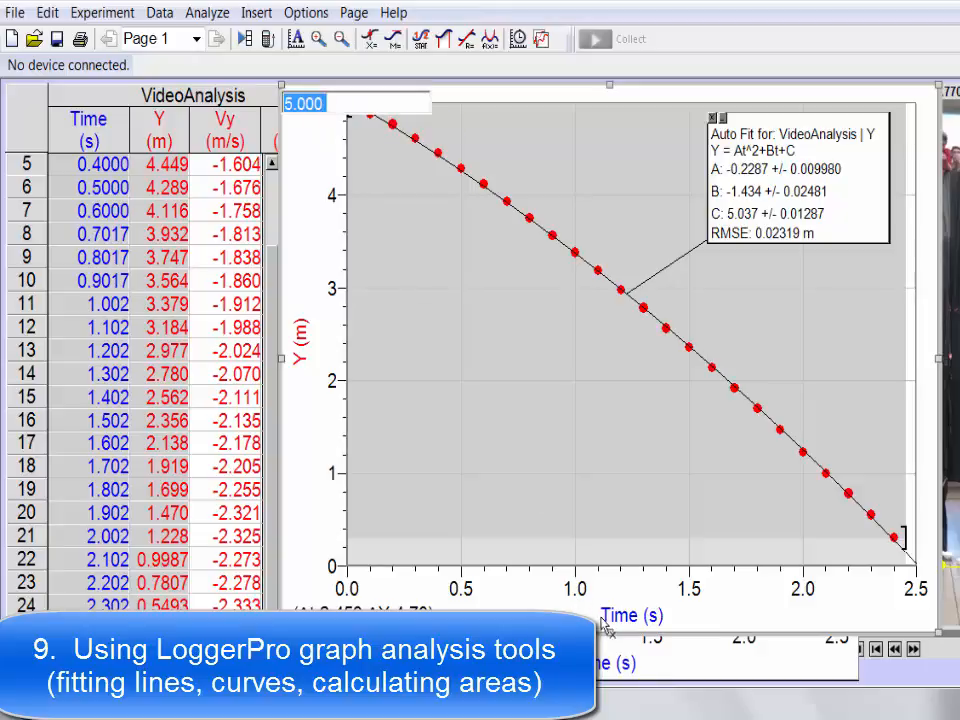
Step: Shrink the position graph to fit above the velocity graph at matching width and place the fit results box beneath the curve
drag(609, 630, 611, 293)
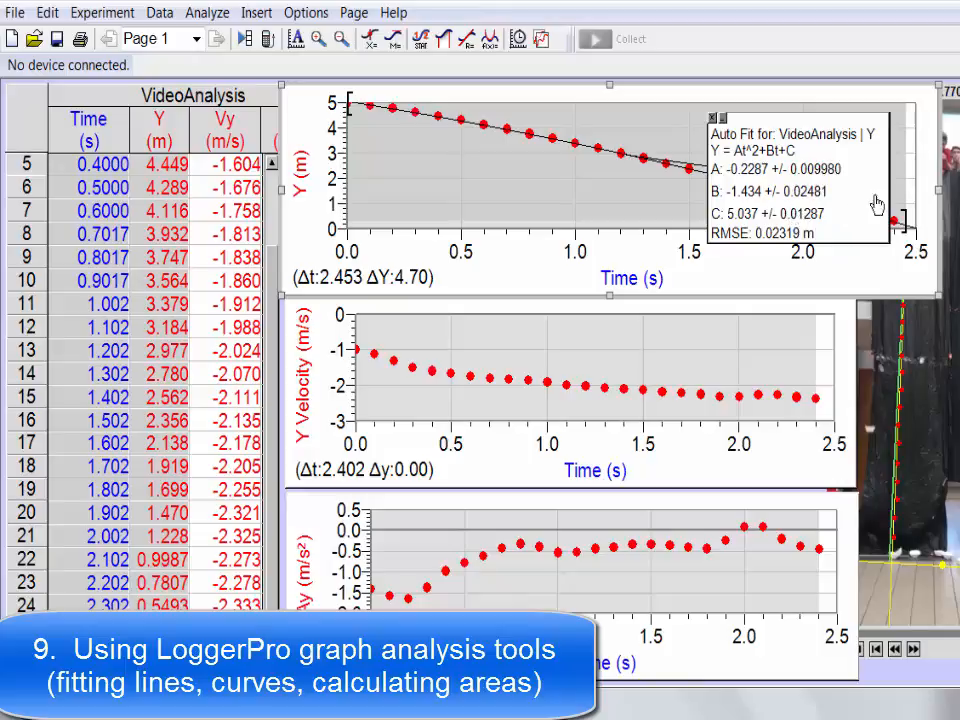
drag(930, 190, 850, 190)
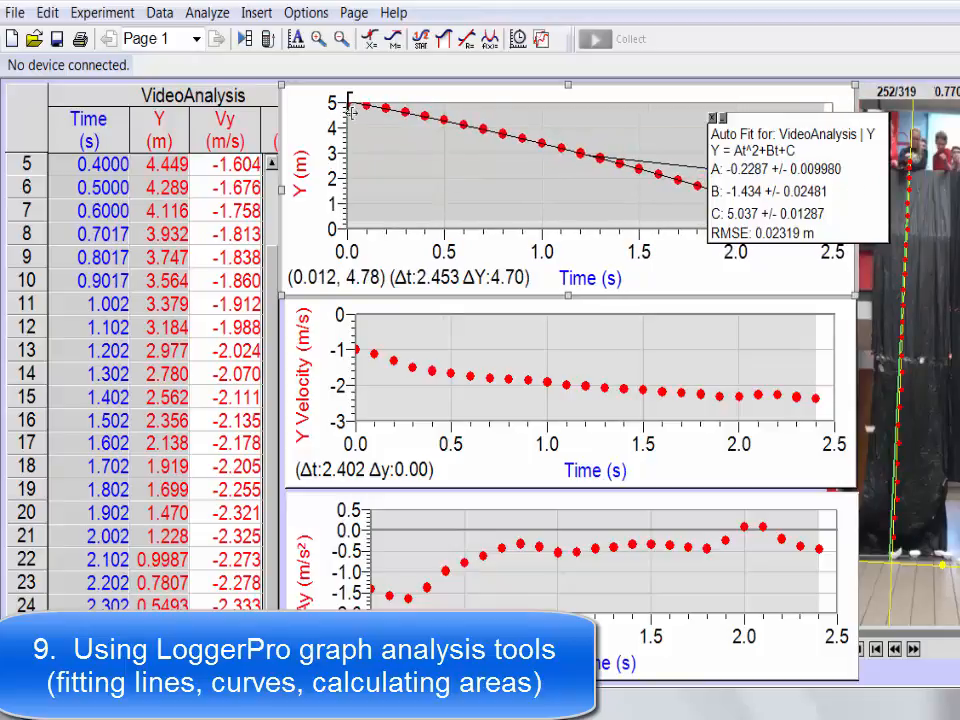
drag(859, 183, 487, 212)
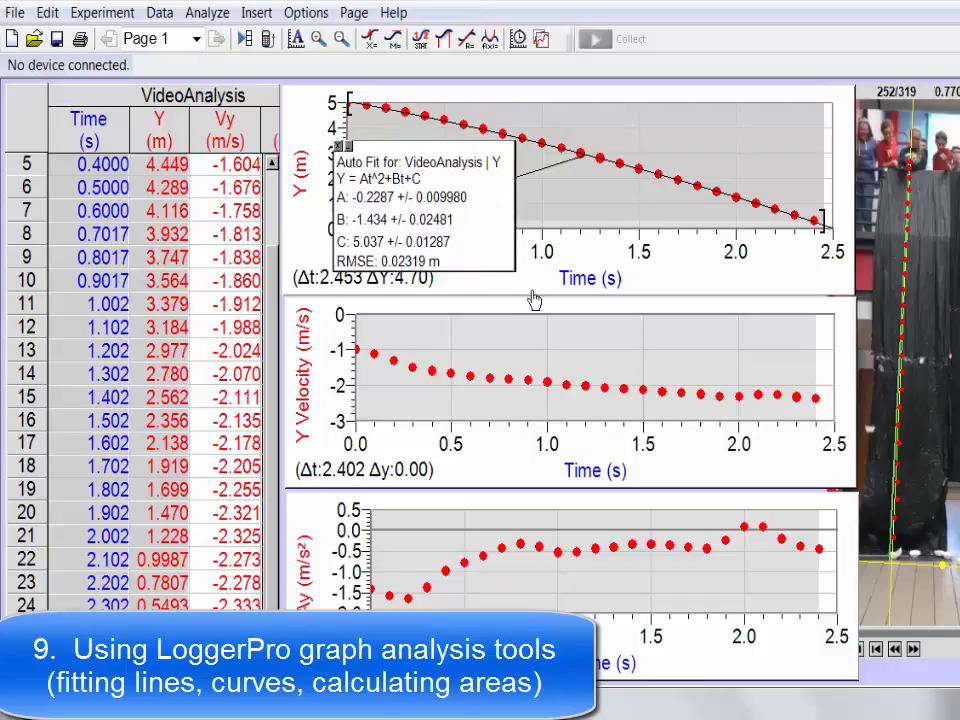
drag(505, 270, 534, 273)
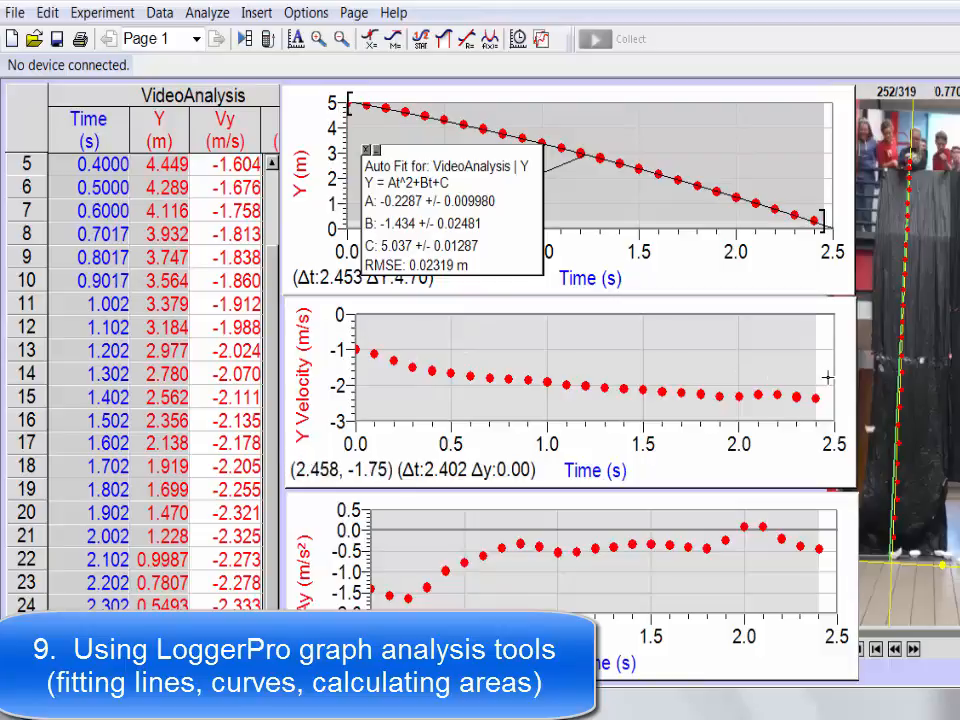
Step: Calculate the integral of the velocity graph over its full time range and move the integral results box beneath the shaded area
drag(820, 403, 337, 401)
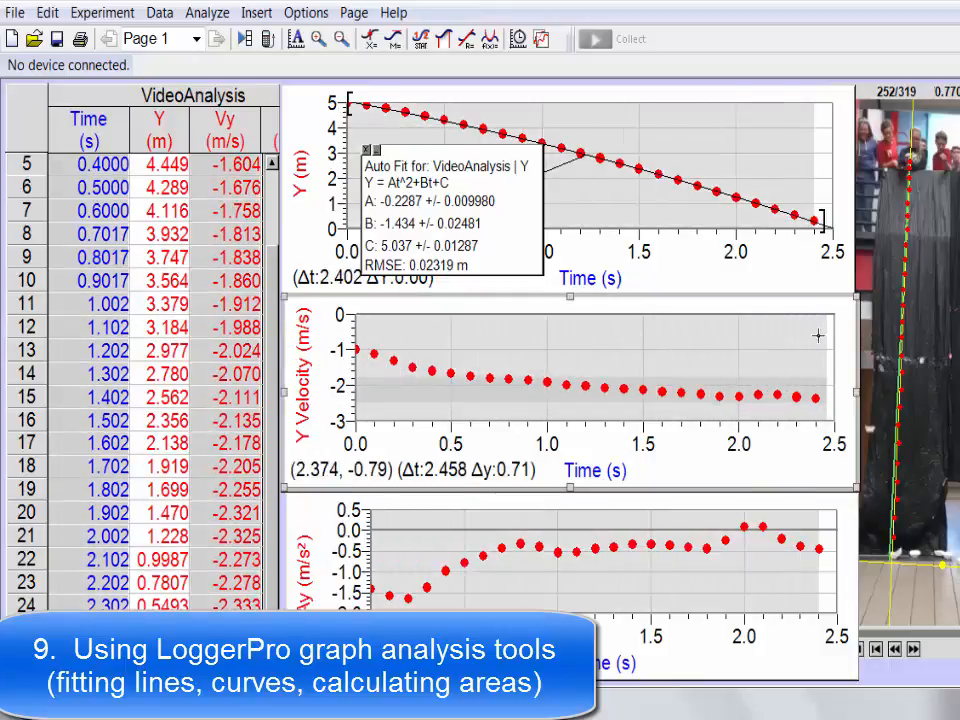
drag(830, 322, 321, 432)
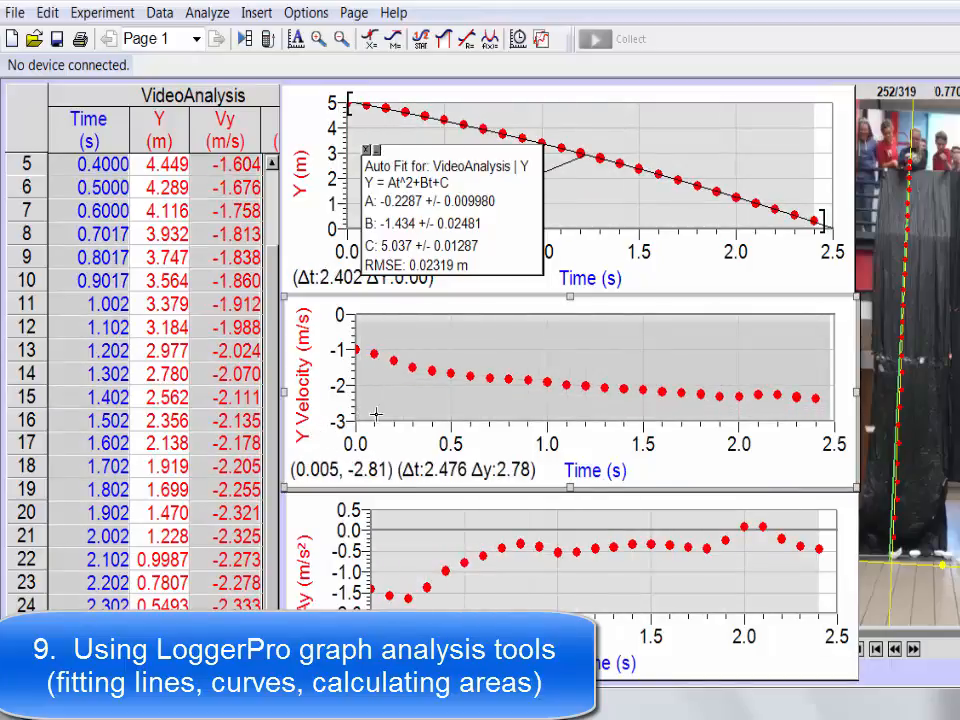
click(445, 40)
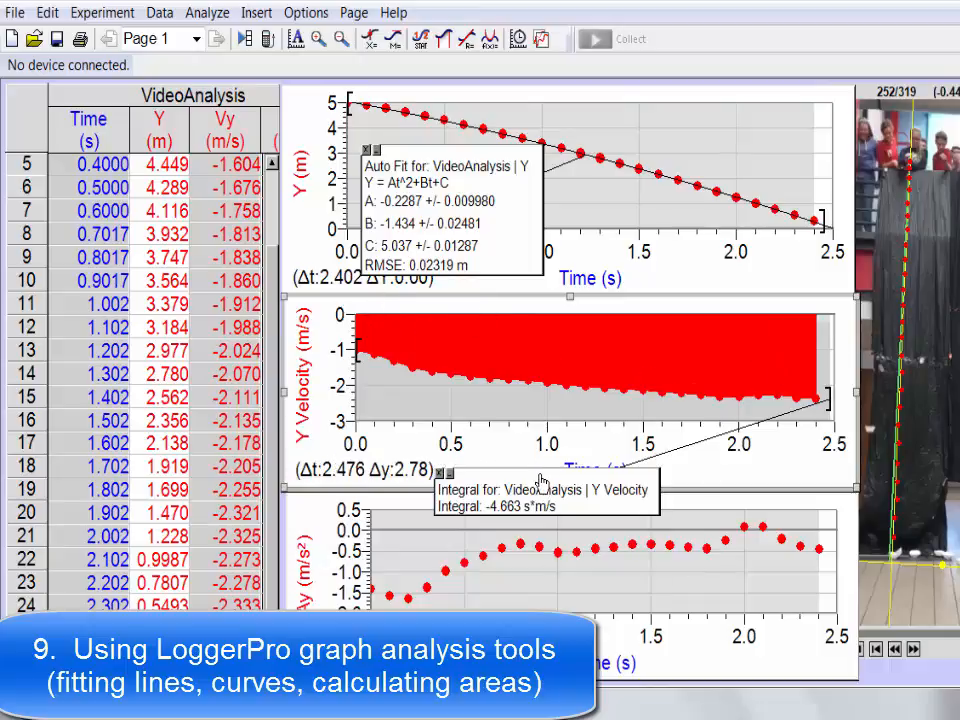
drag(541, 477, 549, 440)
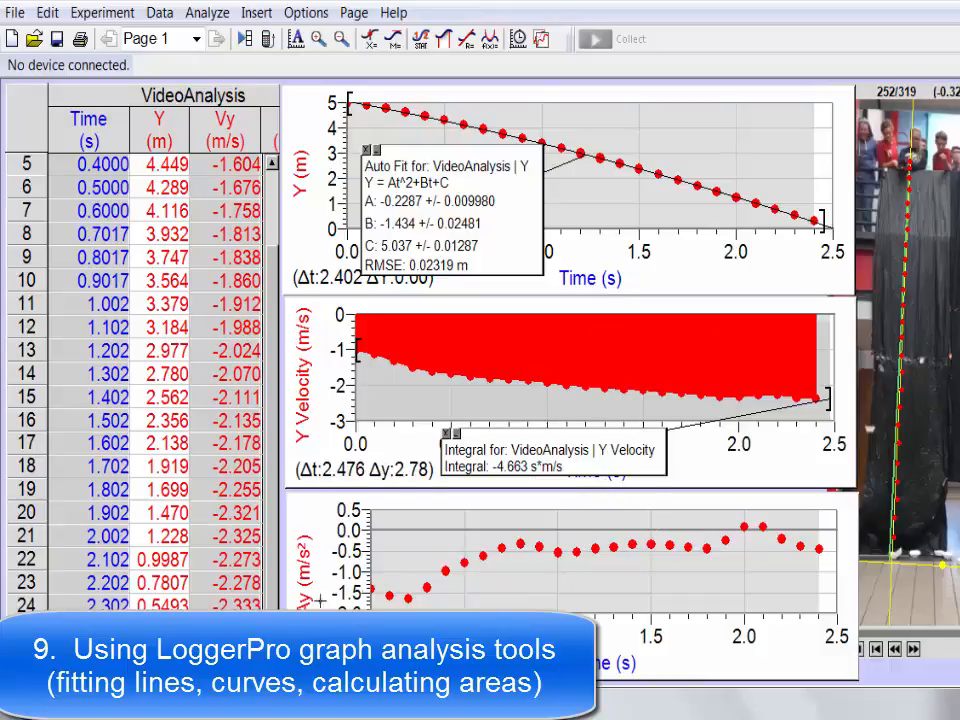
Step: Select the data between about 0.8 s and 1.9 s on the acceleration graph and the same interval on the position graph
click(483, 590)
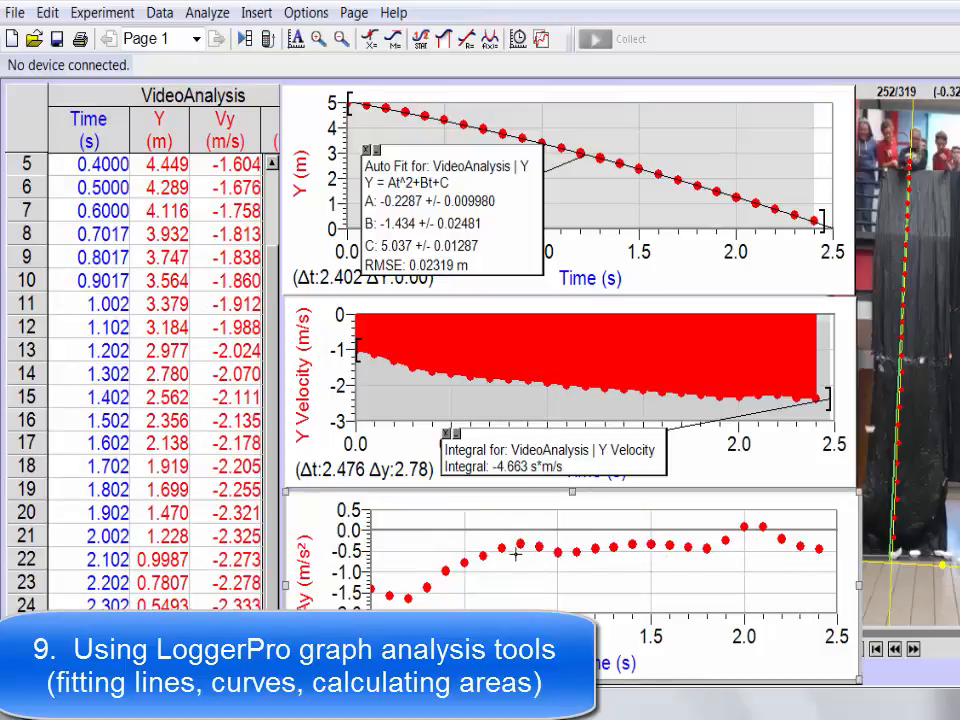
mouse_move(511, 547)
mouse_down()
mouse_move(632, 574)
mouse_move(727, 570)
mouse_up()
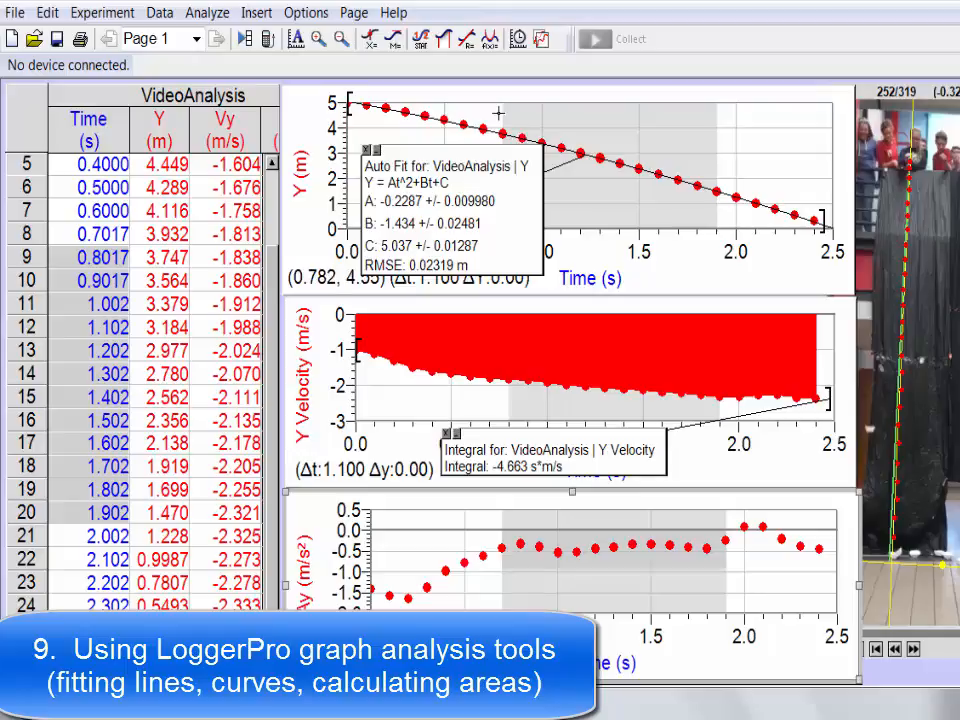
drag(497, 124, 514, 160)
drag(572, 181, 727, 212)
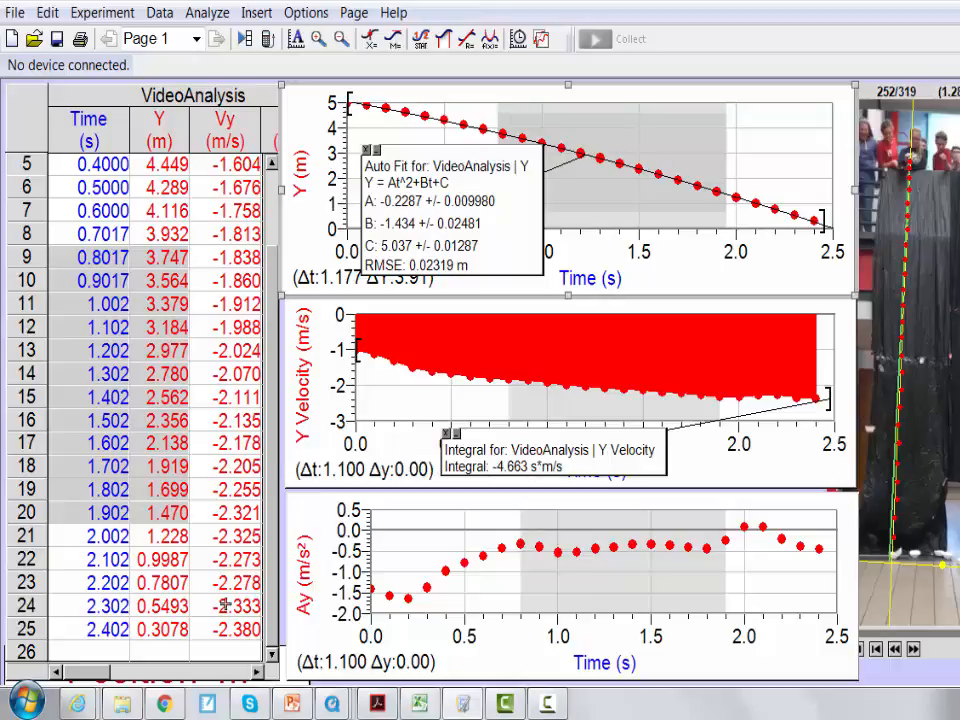
Step: Examine the calculated acceleration column in the data table, and return to the table's time column
click(259, 672)
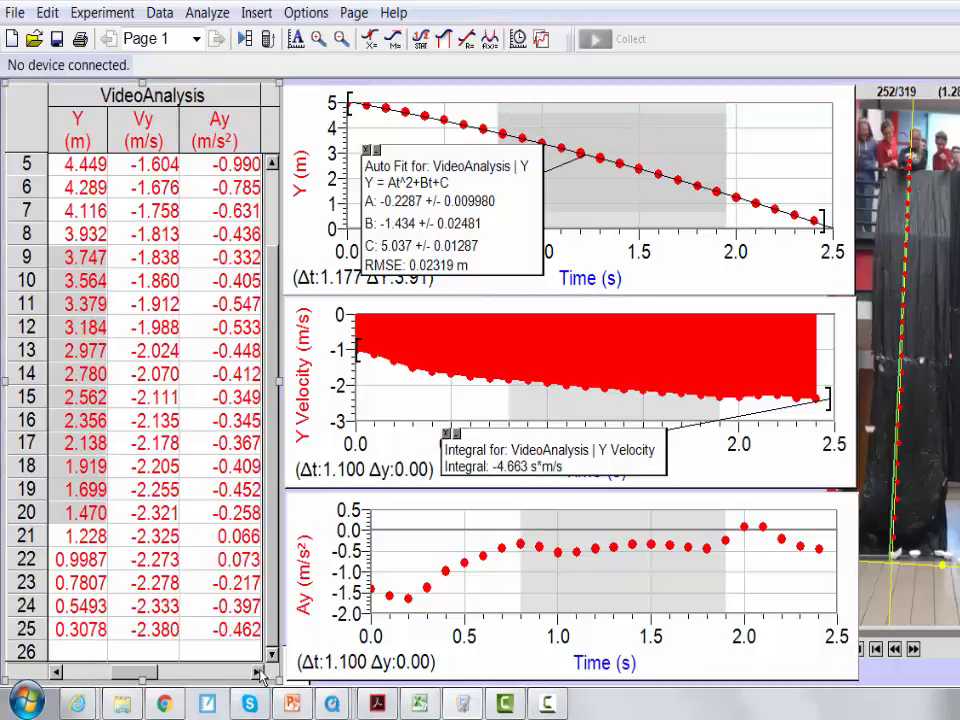
click(259, 672)
click(259, 672)
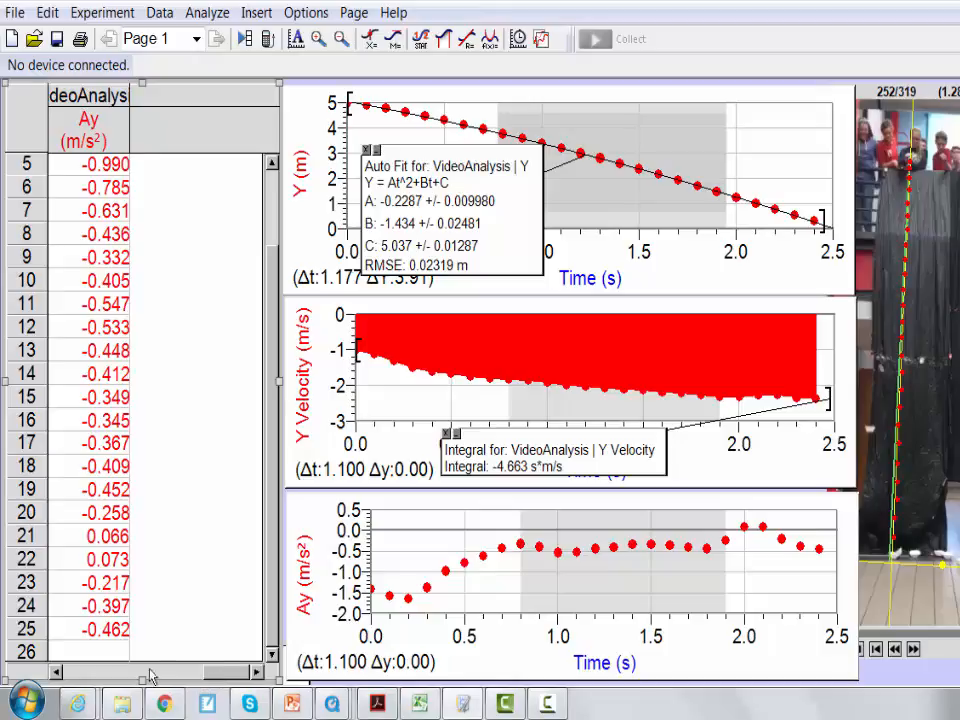
drag(215, 680, 78, 680)
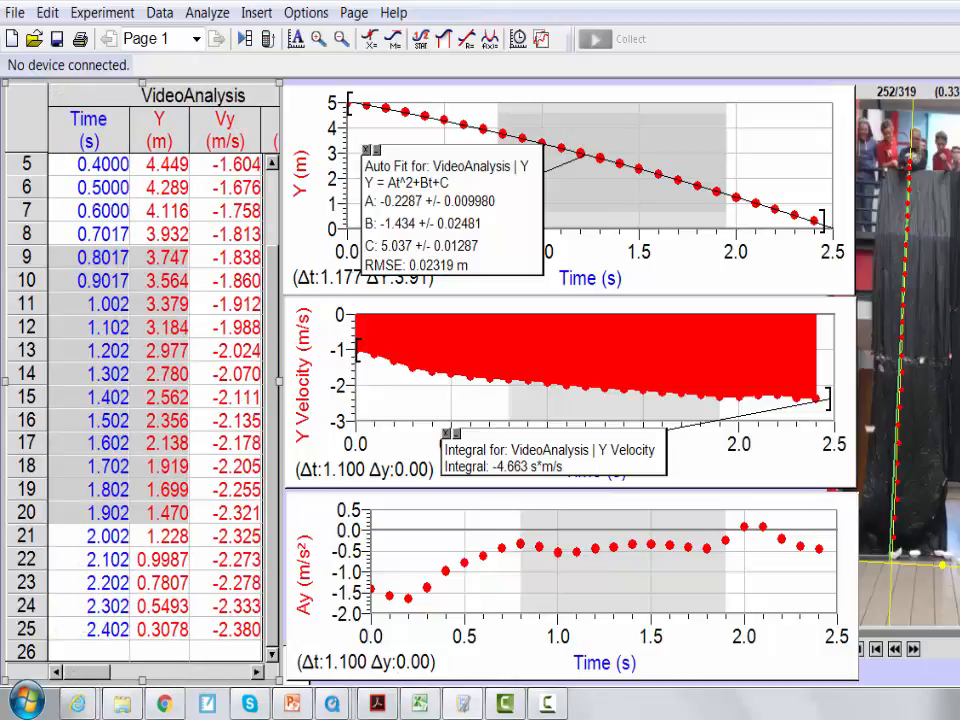
click(505, 704)
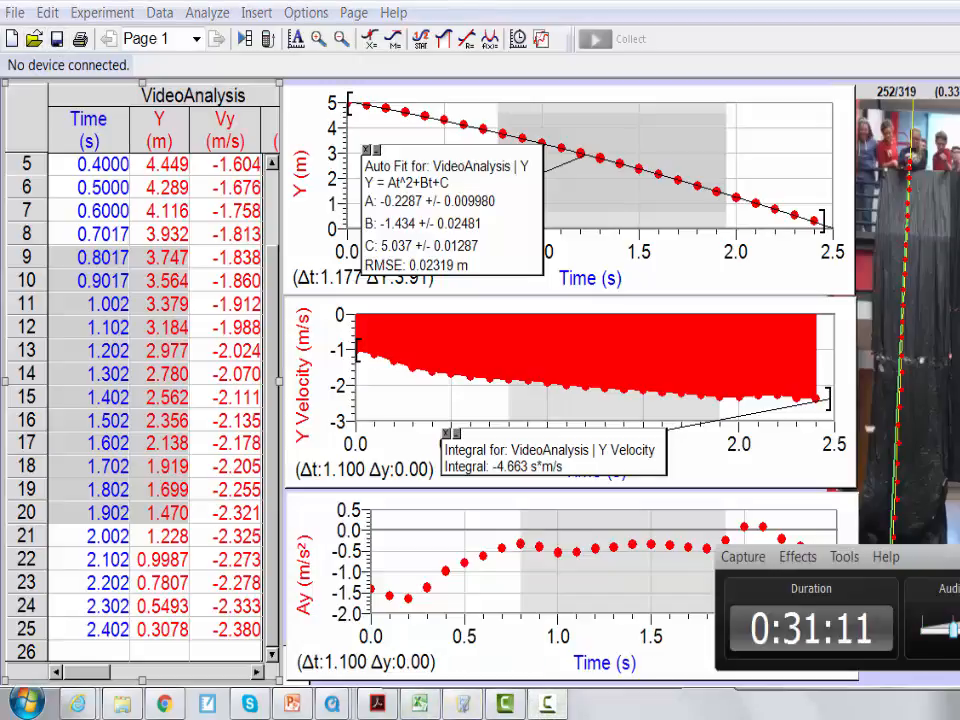